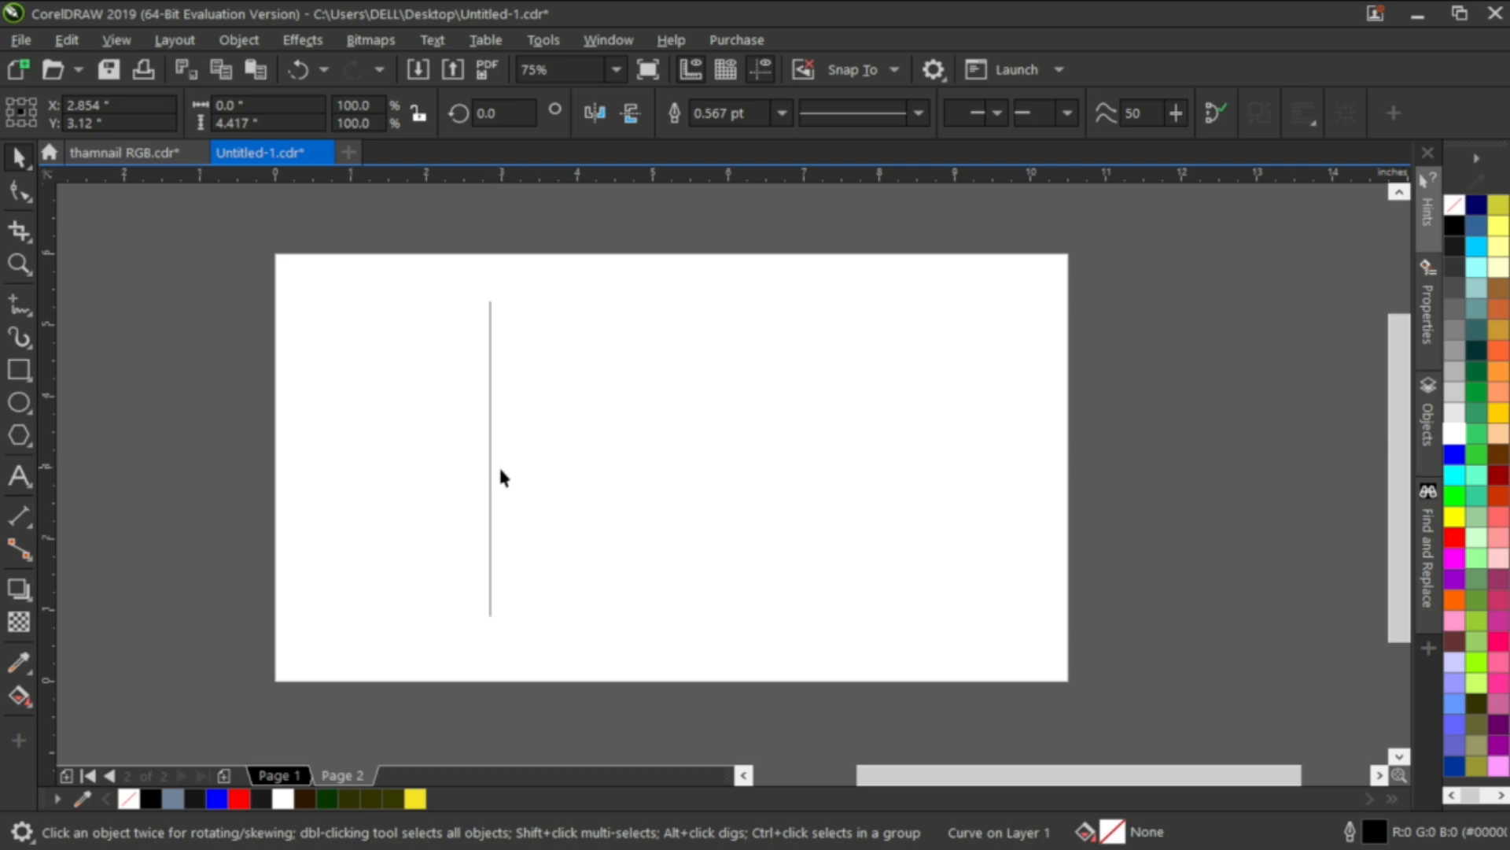
Step: Draw a straight vertical line about 4.8 inches tall on the page with the Freehand tool
{"action": "left_click", "coordinate": [19, 305]}
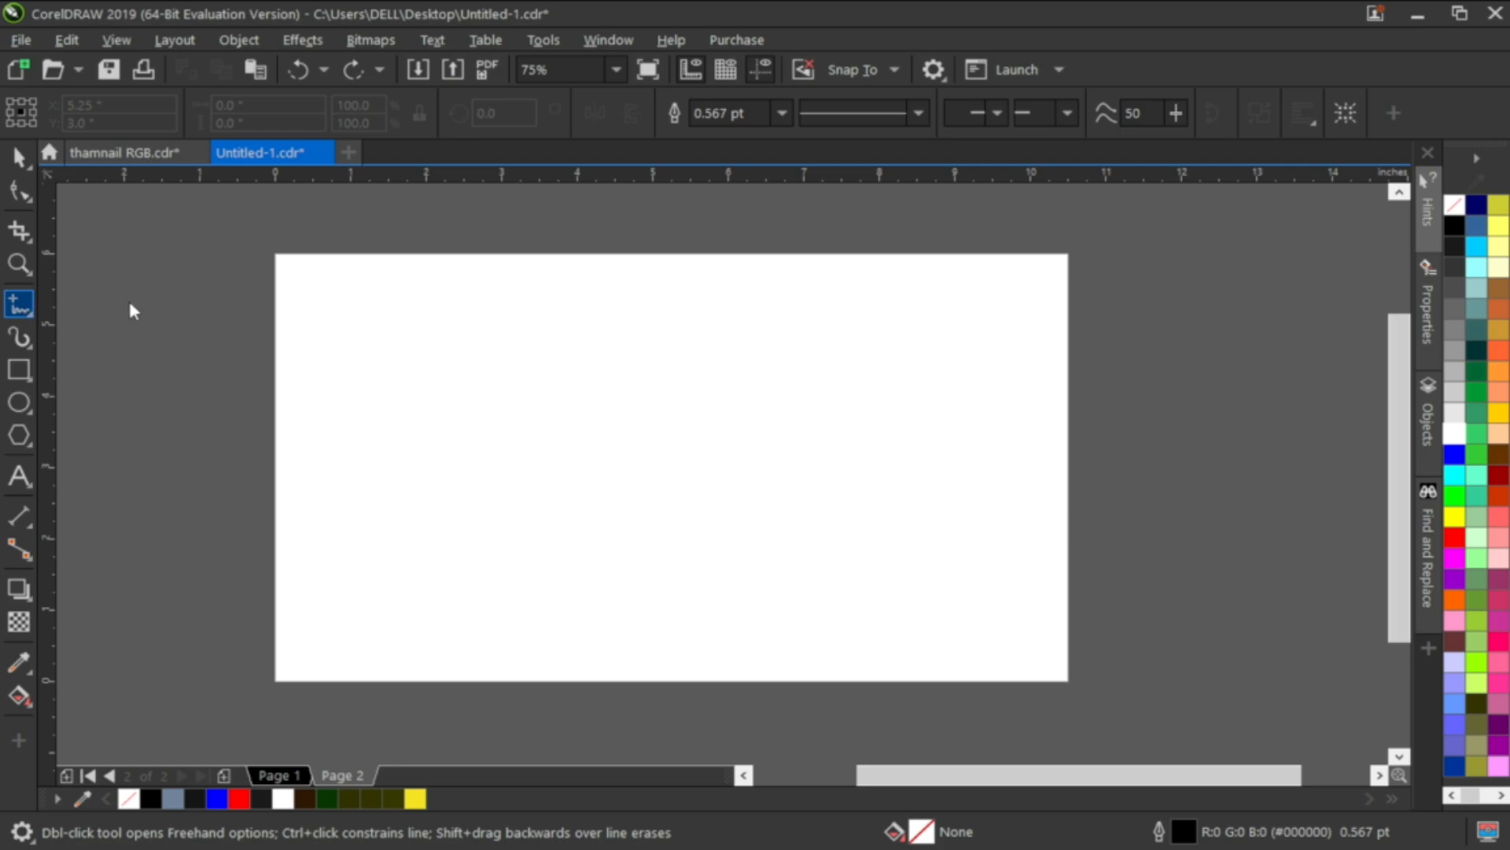
{"action": "left_click", "coordinate": [507, 319]}
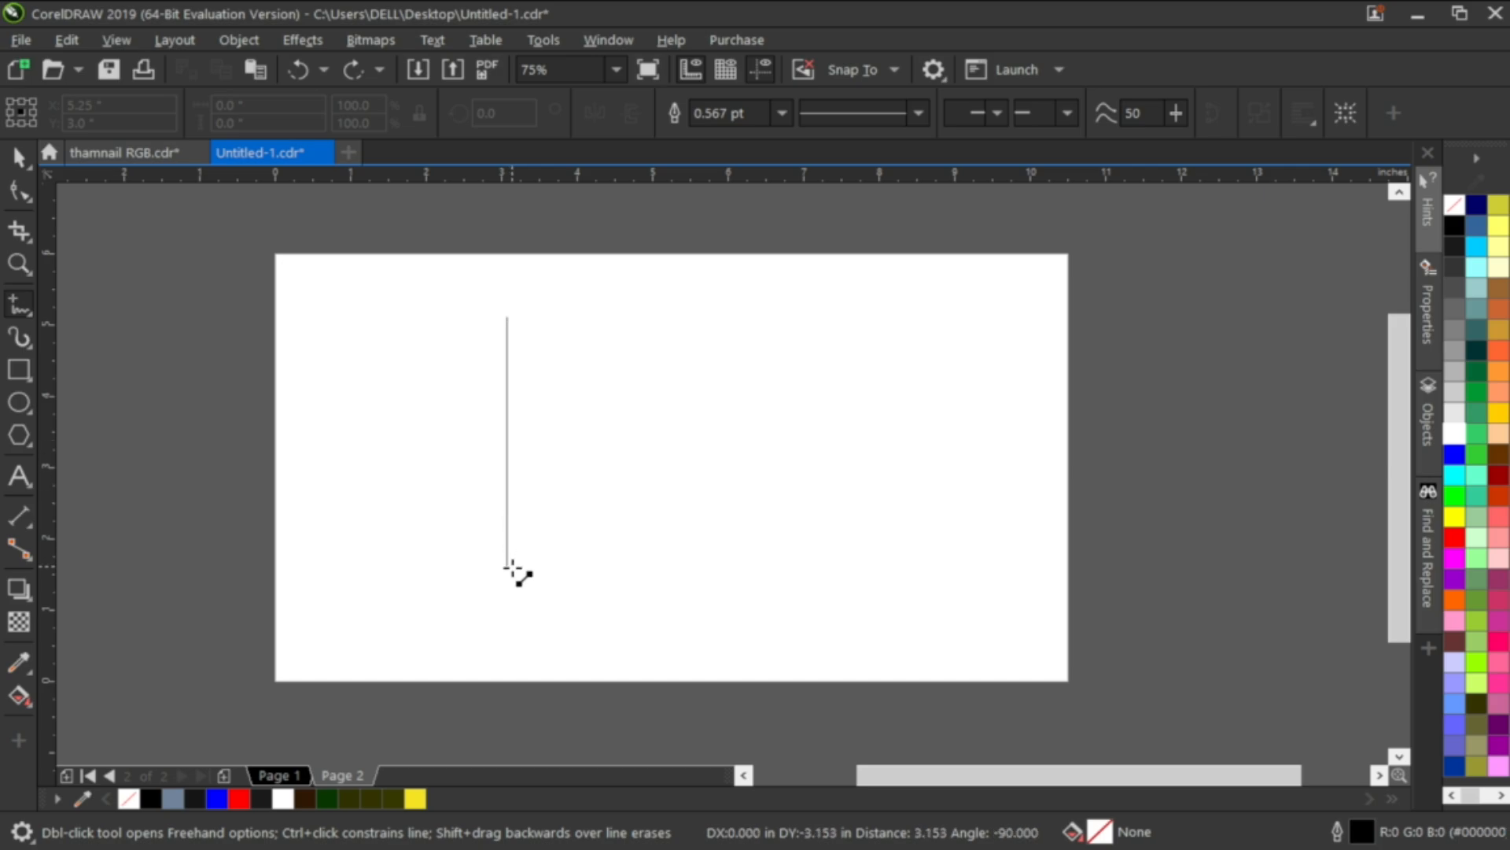
{"action": "left_click", "coordinate": [508, 665]}
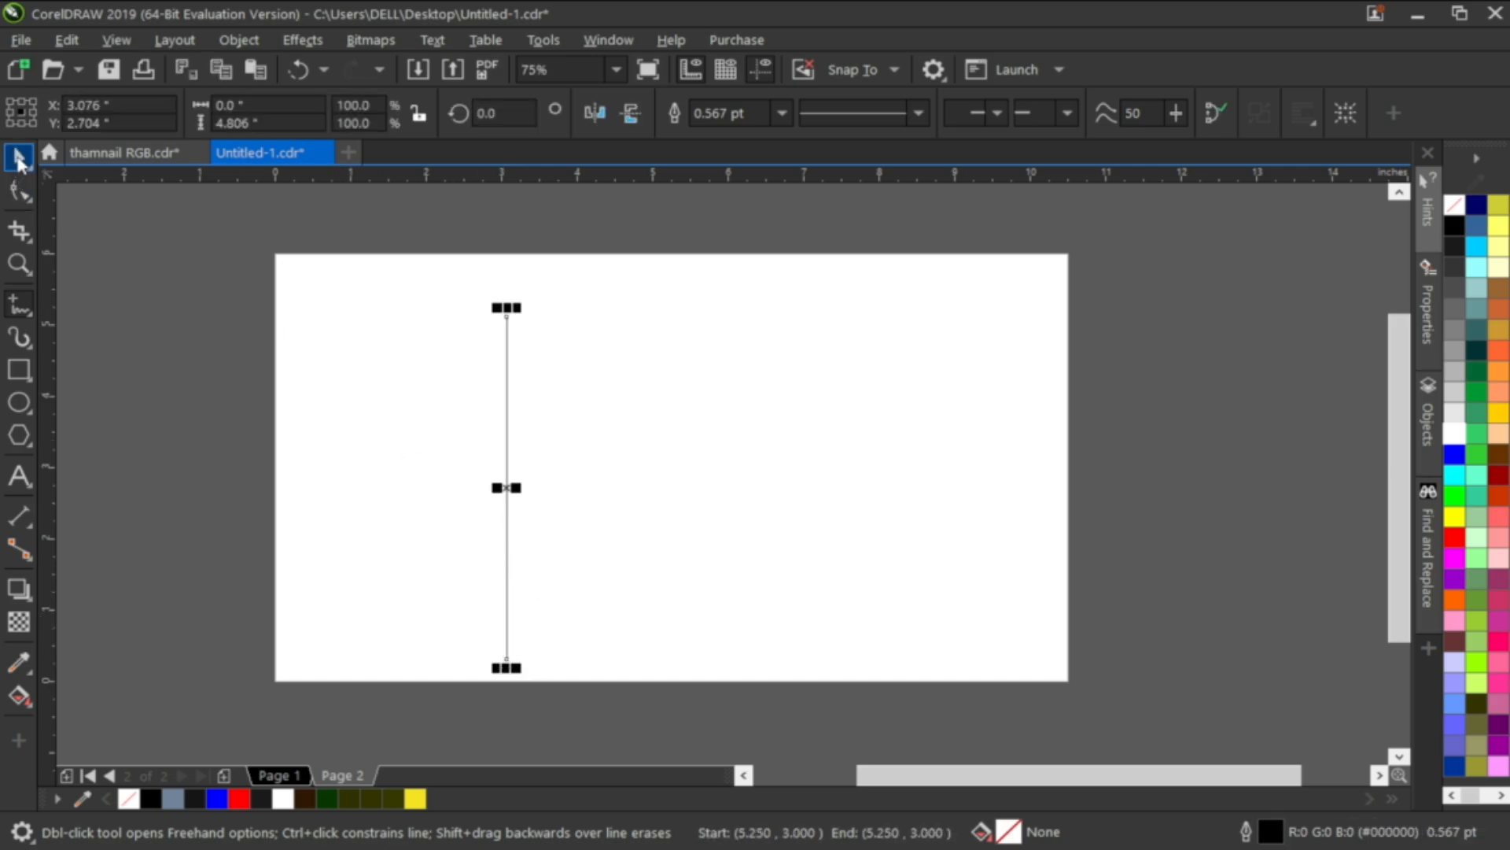
{"action": "left_click", "coordinate": [19, 159]}
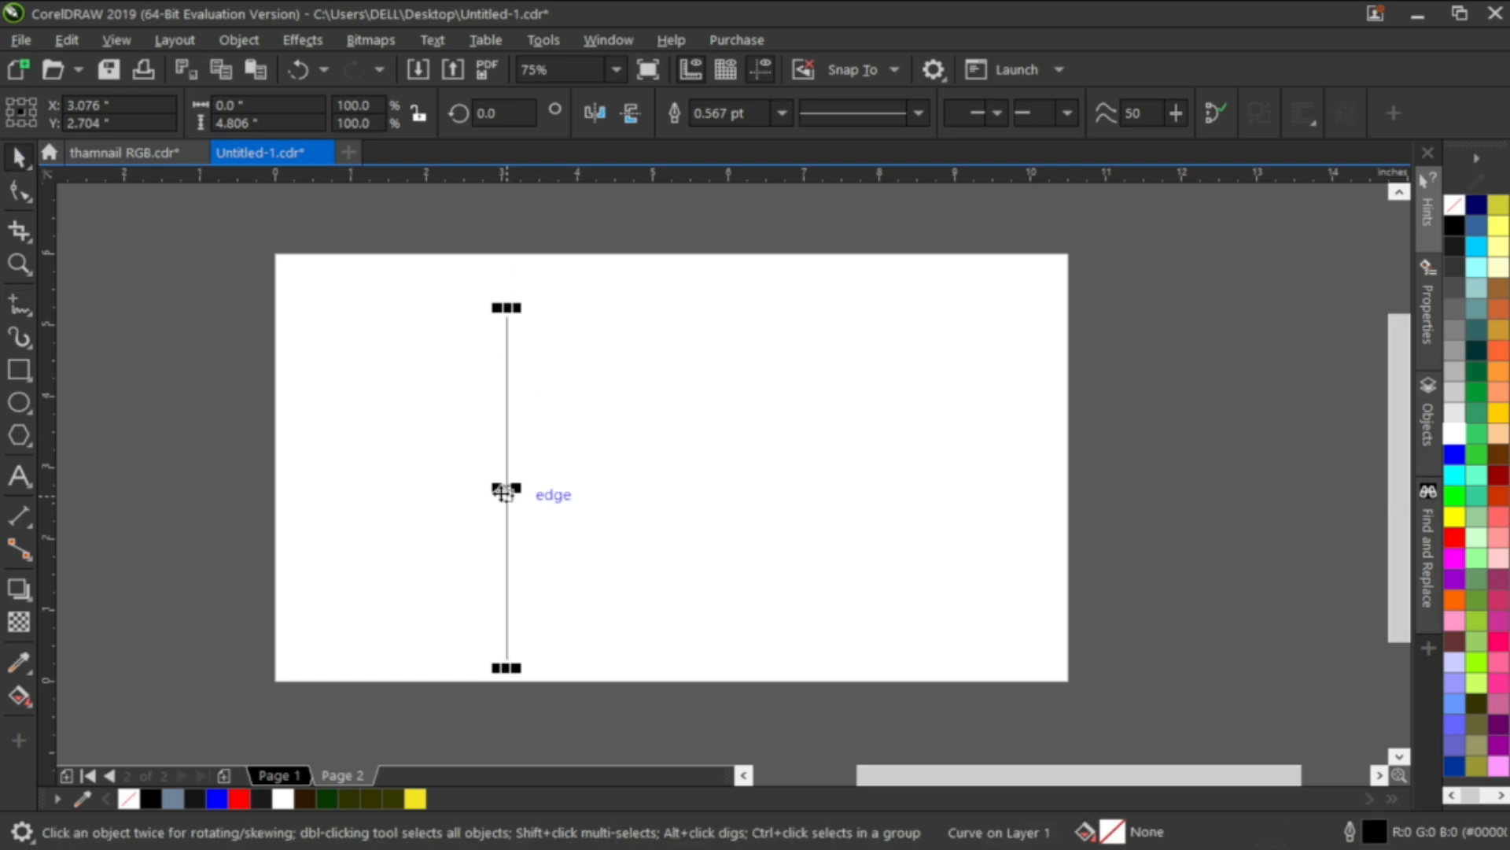
Step: Duplicate the vertical line sideways and repeat the duplication at equal spacing until there are 15 parallel lines
{"action": "mouse_move", "coordinate": [506, 492]}
{"action": "left_mouse_down"}
{"action": "mouse_move", "coordinate": [488, 473]}
{"action": "mouse_move", "coordinate": [522, 470]}
{"action": "left_mouse_up"}
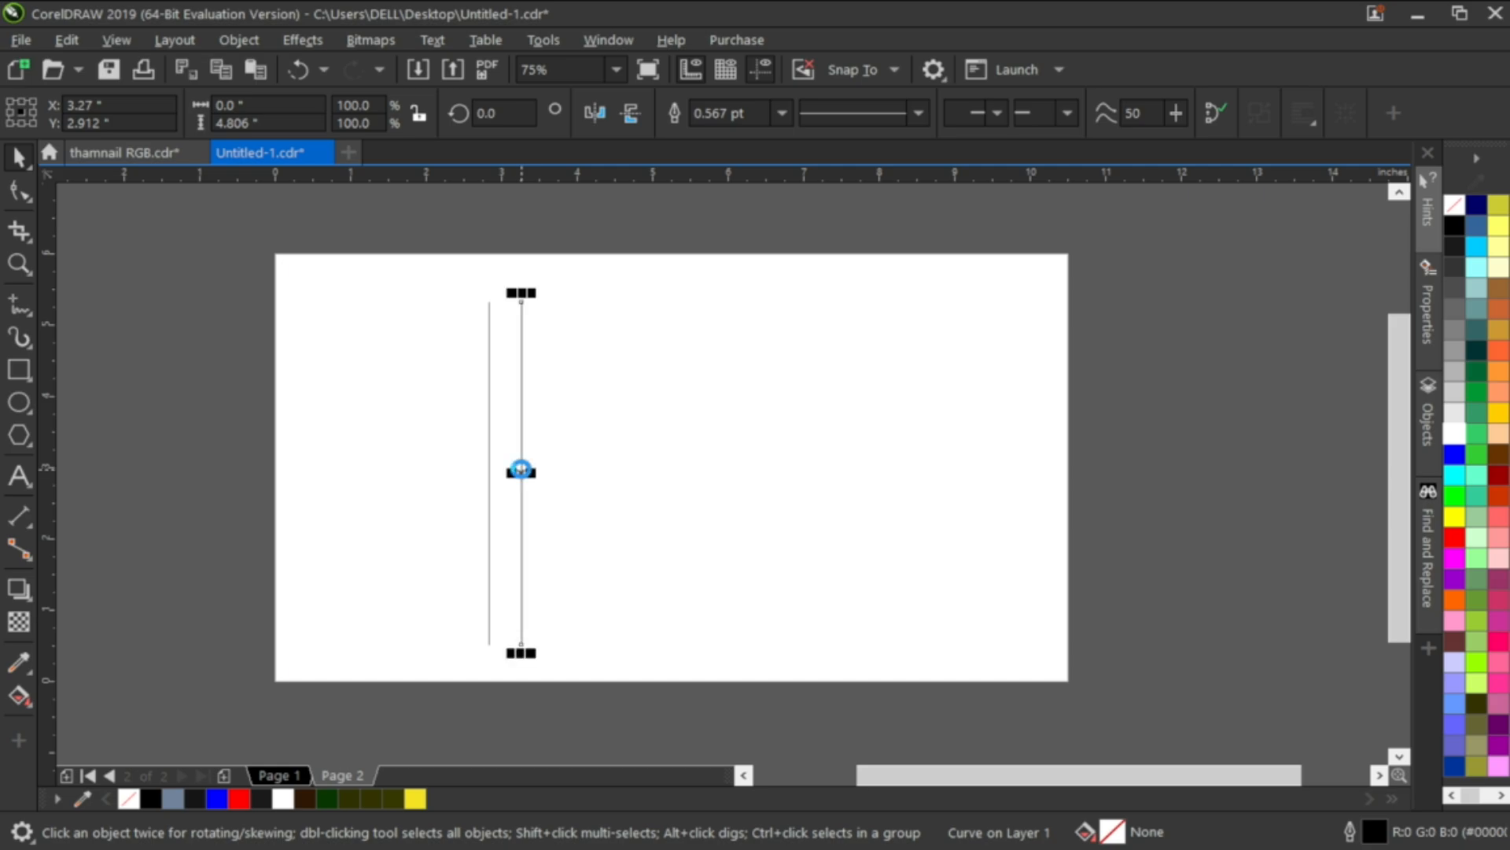
{"action": "key", "text": "ctrl+r"}
{"action": "key", "text": "ctrl+r"}
{"action": "key", "text": "ctrl+r"}
{"action": "key", "text": "ctrl+r"}
{"action": "key", "text": "ctrl+r"}
{"action": "key", "text": "ctrl+r"}
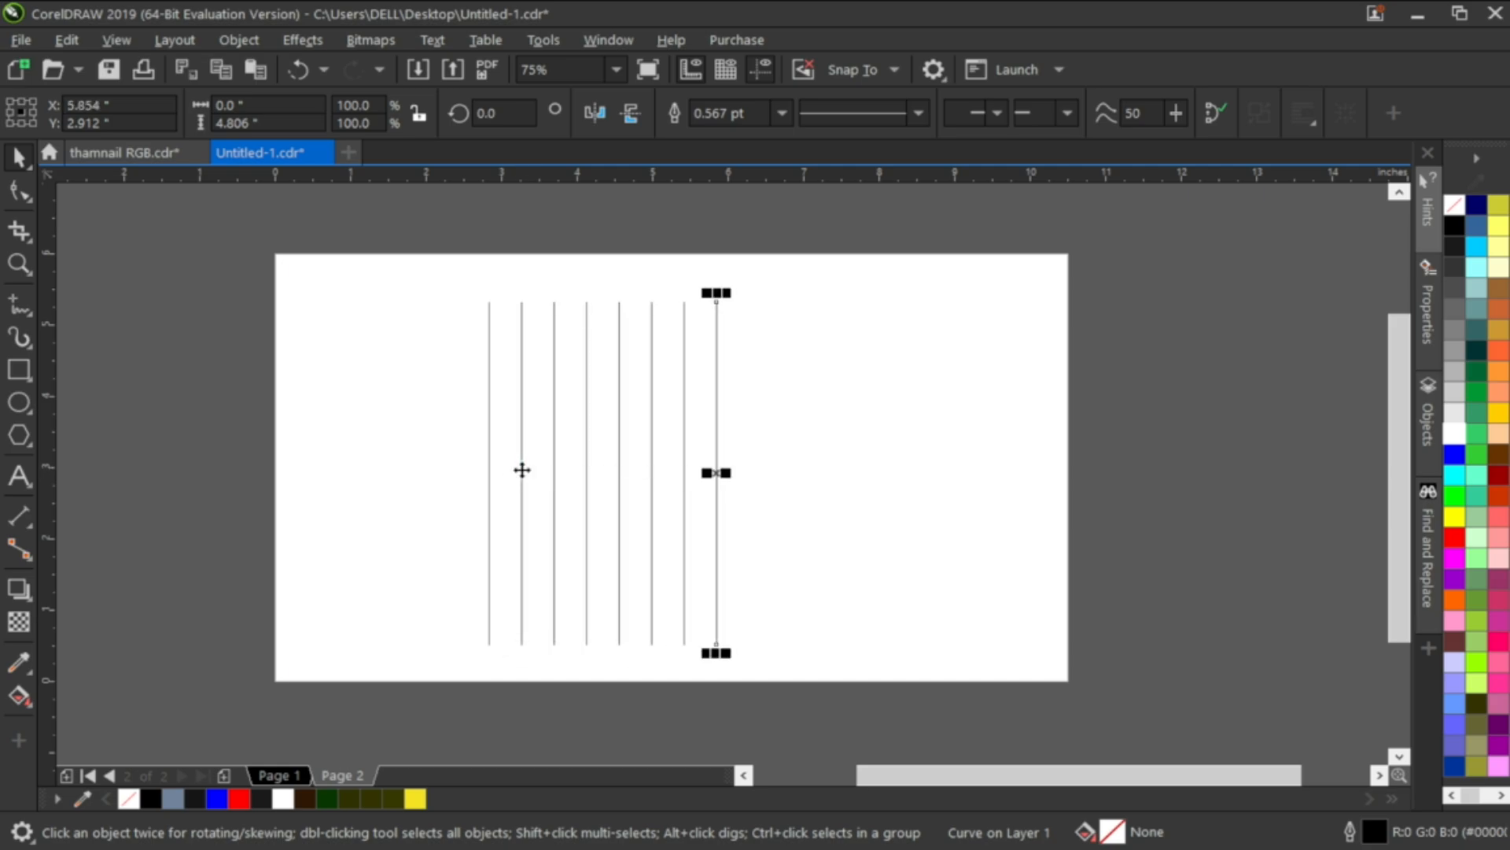
{"action": "key", "text": "ctrl+r"}
{"action": "key", "text": "ctrl+r"}
{"action": "key", "text": "ctrl+r"}
{"action": "key", "text": "ctrl+r"}
{"action": "key", "text": "ctrl+r"}
{"action": "key", "text": "ctrl+r"}
{"action": "key", "text": "ctrl+r"}
{"action": "key", "text": "ctrl+r"}
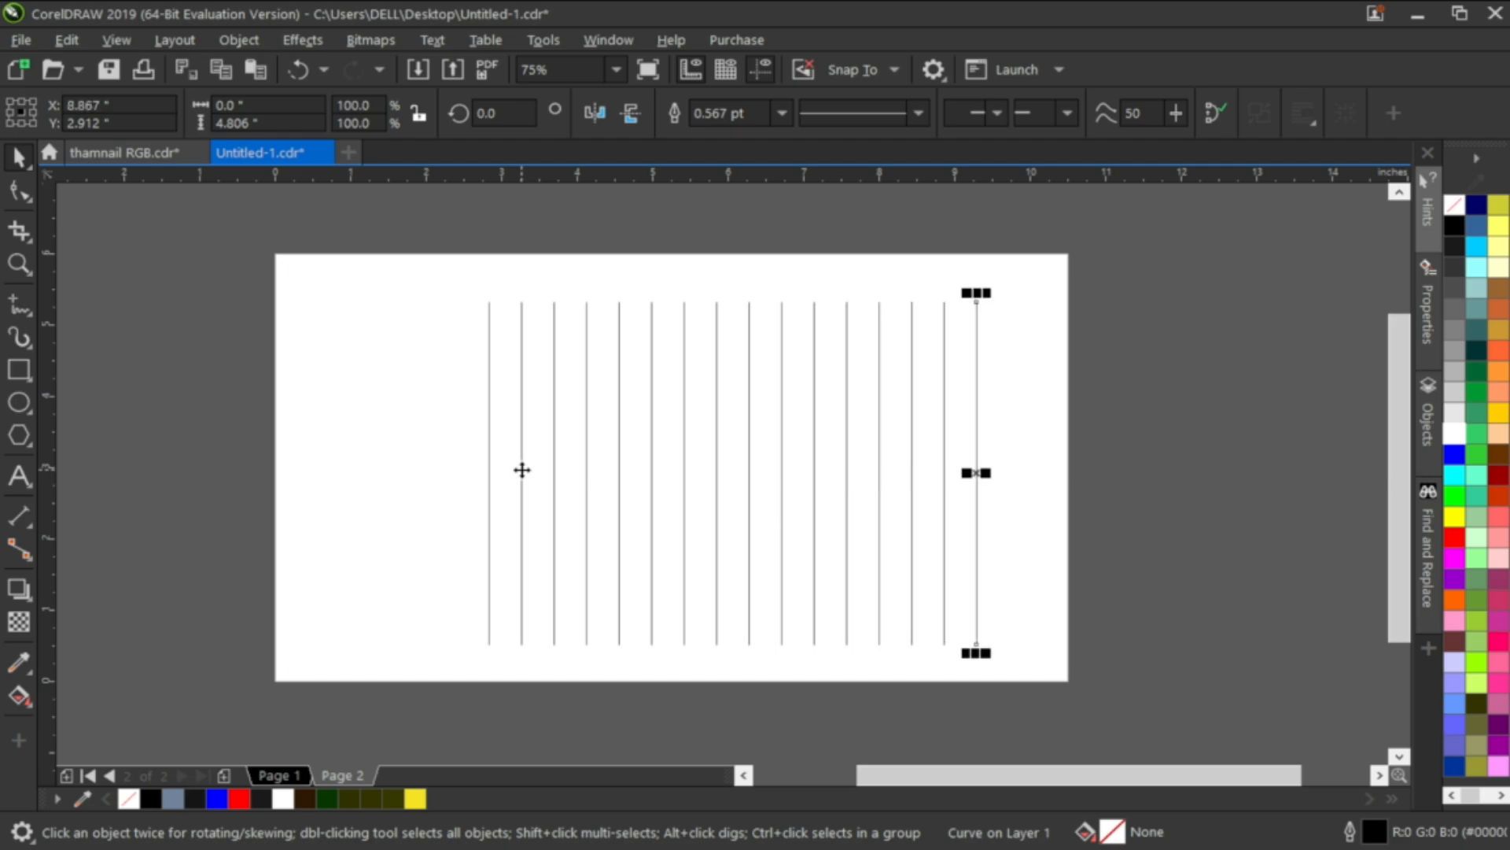
{"action": "key", "text": "ctrl+r"}
{"action": "key", "text": "ctrl+z"}
{"action": "key", "text": "ctrl+z"}
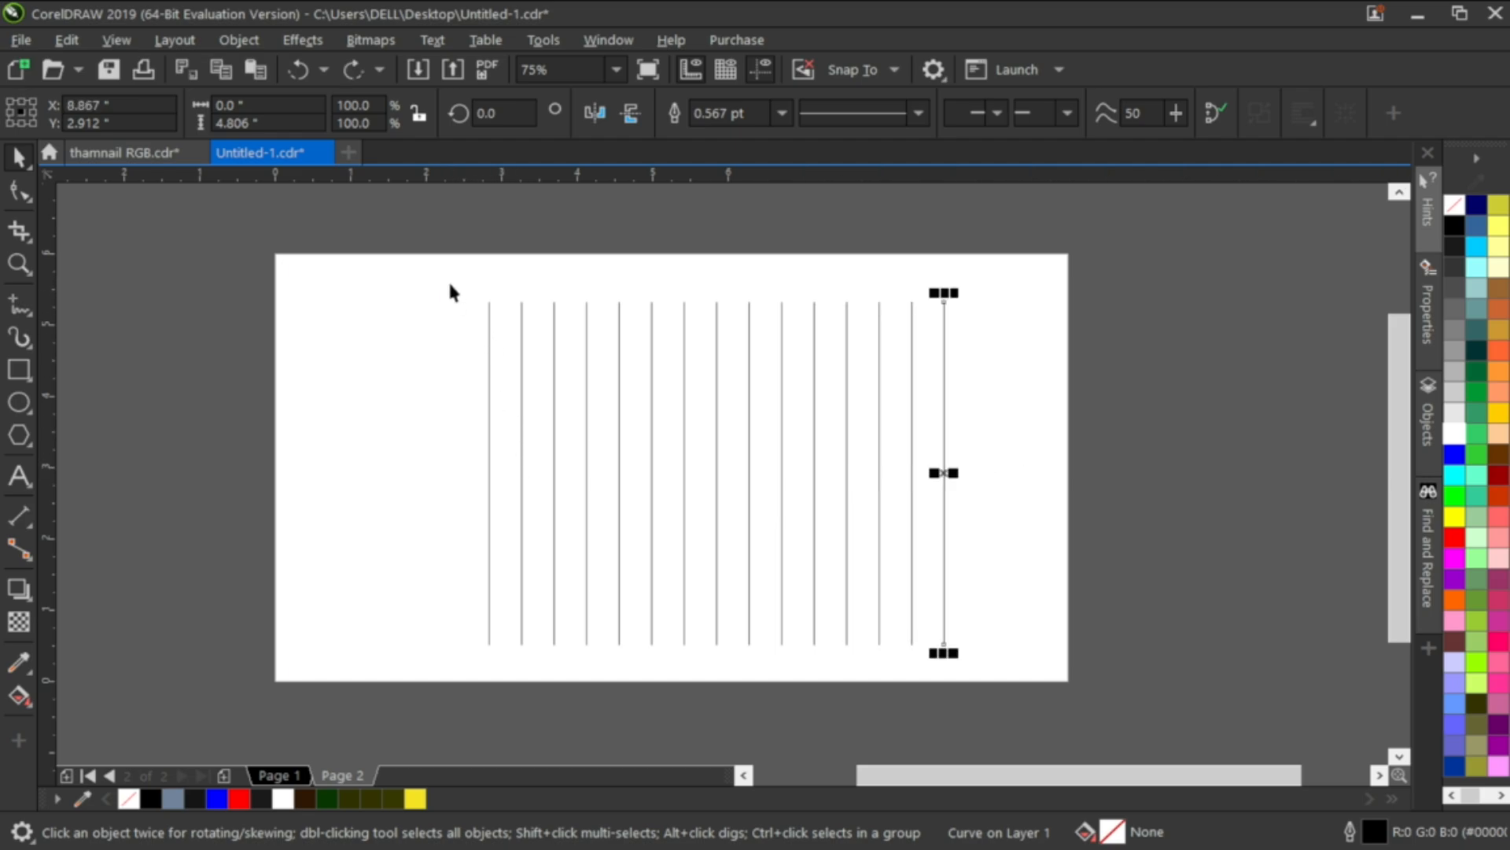
Step: Group all 15 vertical lines and centre the group on the page
{"action": "left_click_drag", "start_coordinate": [449, 292], "coordinate": [1003, 689]}
{"action": "key", "text": "ctrl+g"}
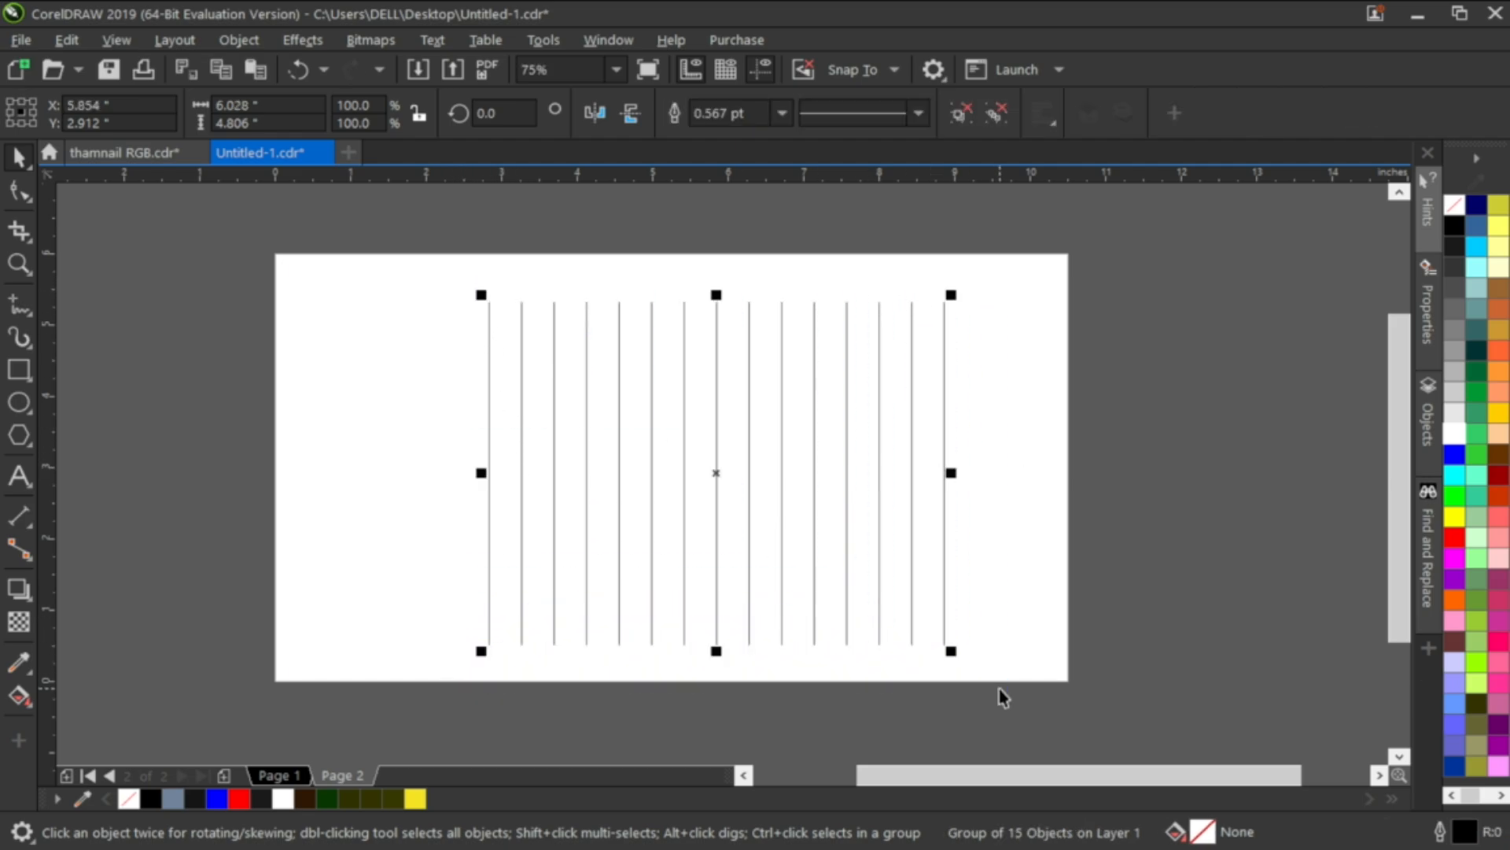
{"action": "key", "text": "p"}
{"action": "left_click", "coordinate": [1005, 558]}
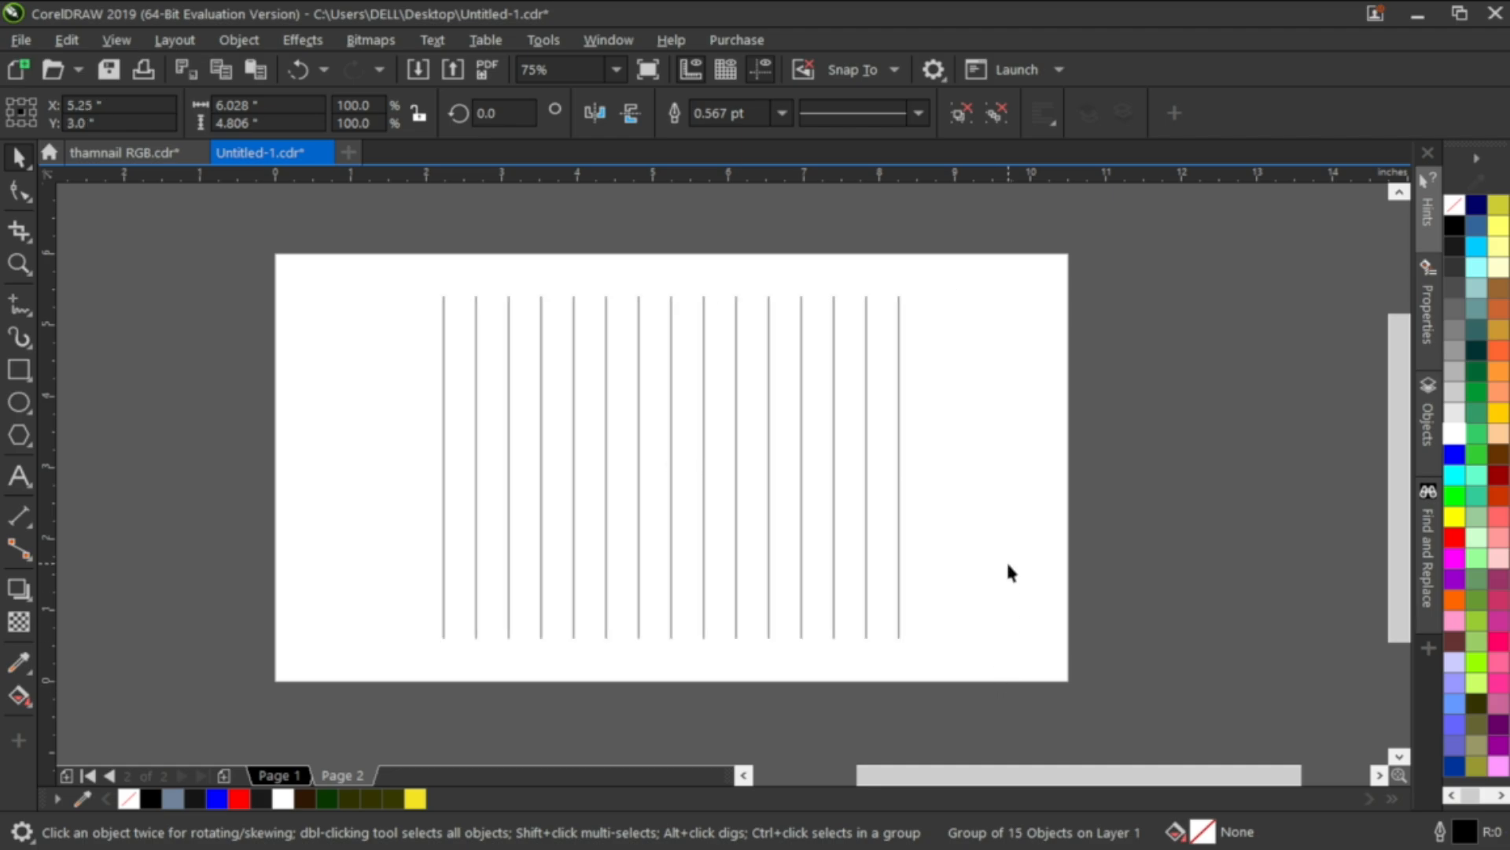
Step: Make a copy of the line group rotated 90 degrees about its centre so the two sets form a grid
{"action": "left_click", "coordinate": [734, 299]}
{"action": "left_click", "coordinate": [734, 299]}
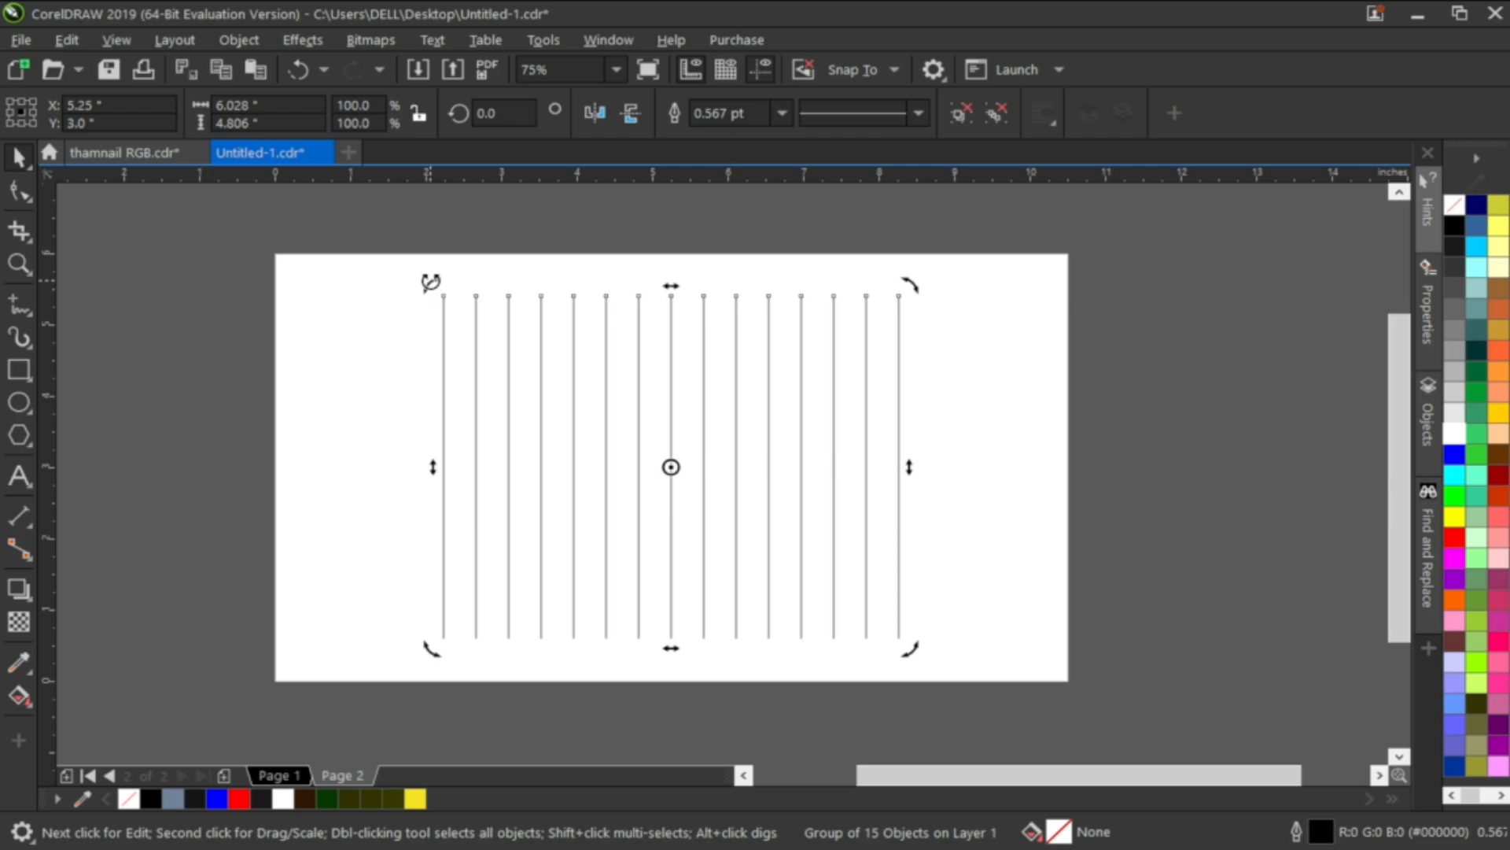
{"action": "left_click_drag", "start_coordinate": [432, 283], "coordinate": [787, 327]}
{"action": "left_click", "coordinate": [392, 256]}
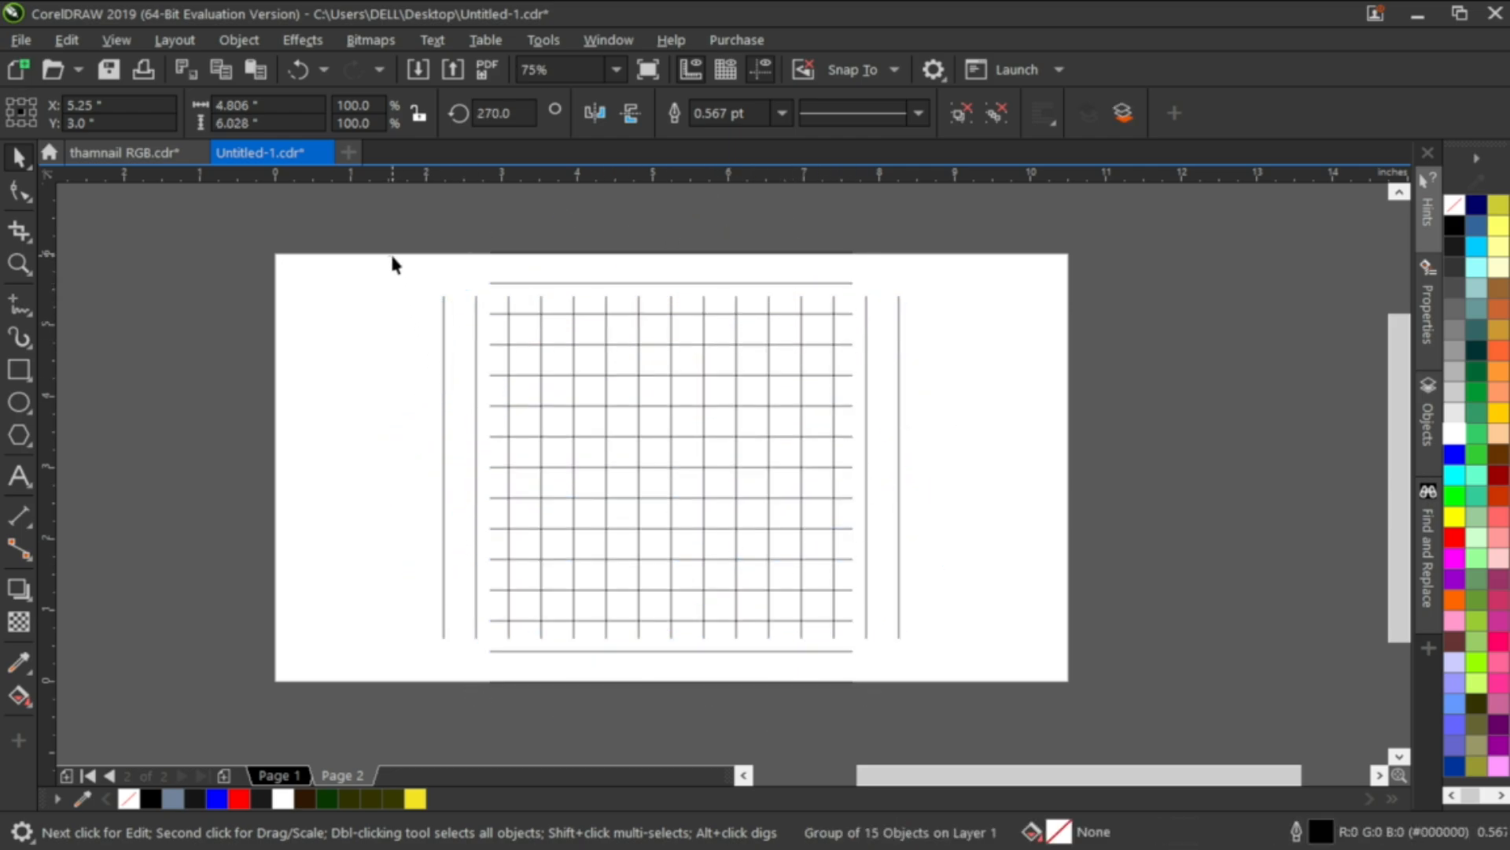
Step: Ungroup the grid's grouped lines completely and clear the selection
{"action": "left_click_drag", "start_coordinate": [908, 648], "coordinate": [909, 648]}
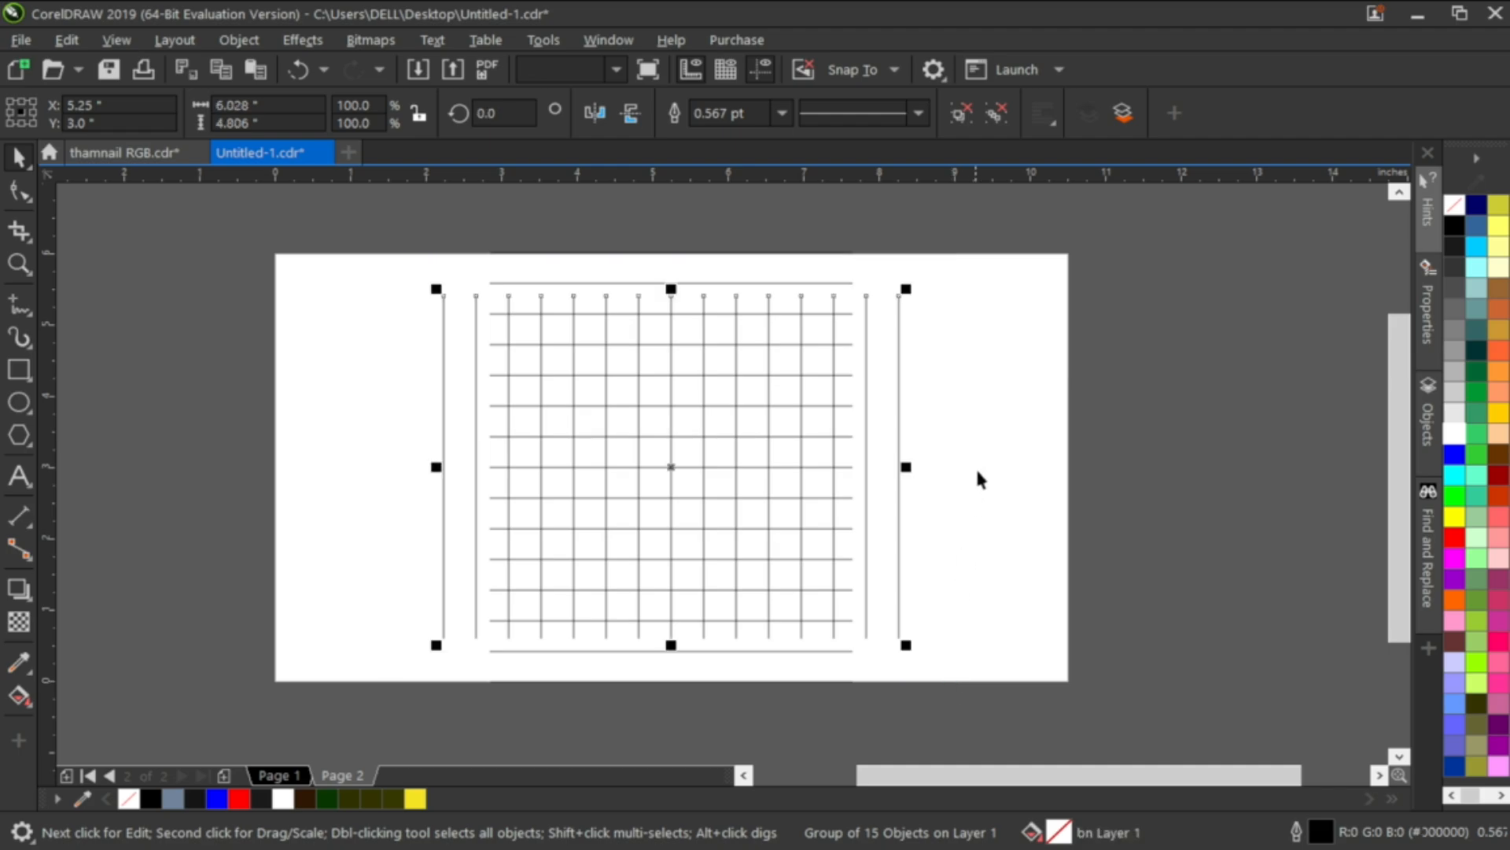
{"action": "left_click", "coordinate": [997, 112]}
{"action": "left_click", "coordinate": [762, 674]}
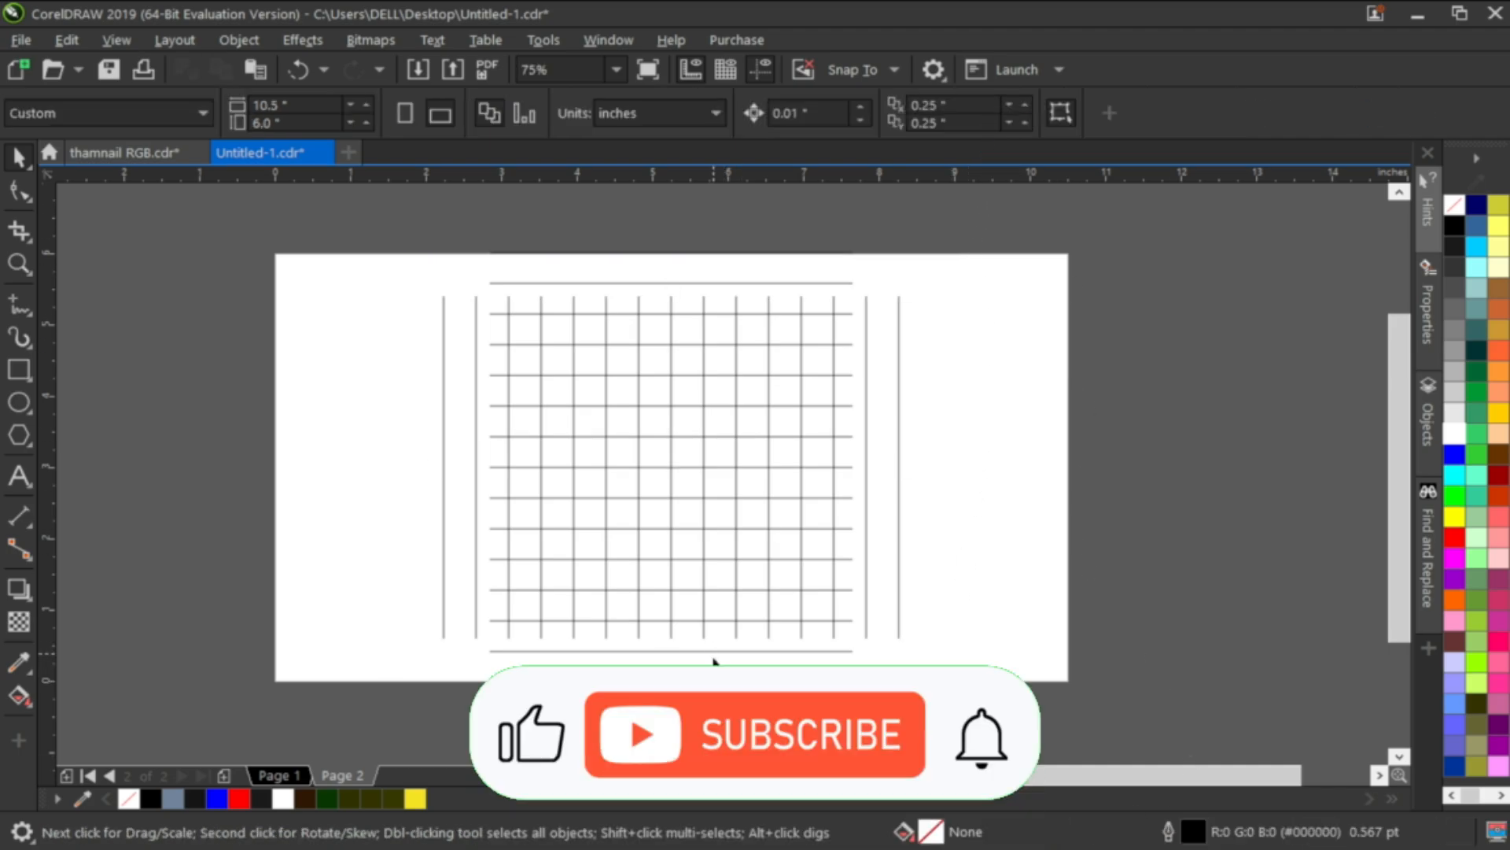
Step: Add a vertical and a horizontal guideline, both centred on the page at 5.25 and 3.0 inches
{"action": "left_click_drag", "start_coordinate": [51, 517], "coordinate": [158, 513]}
{"action": "key", "text": "ctrl+z"}
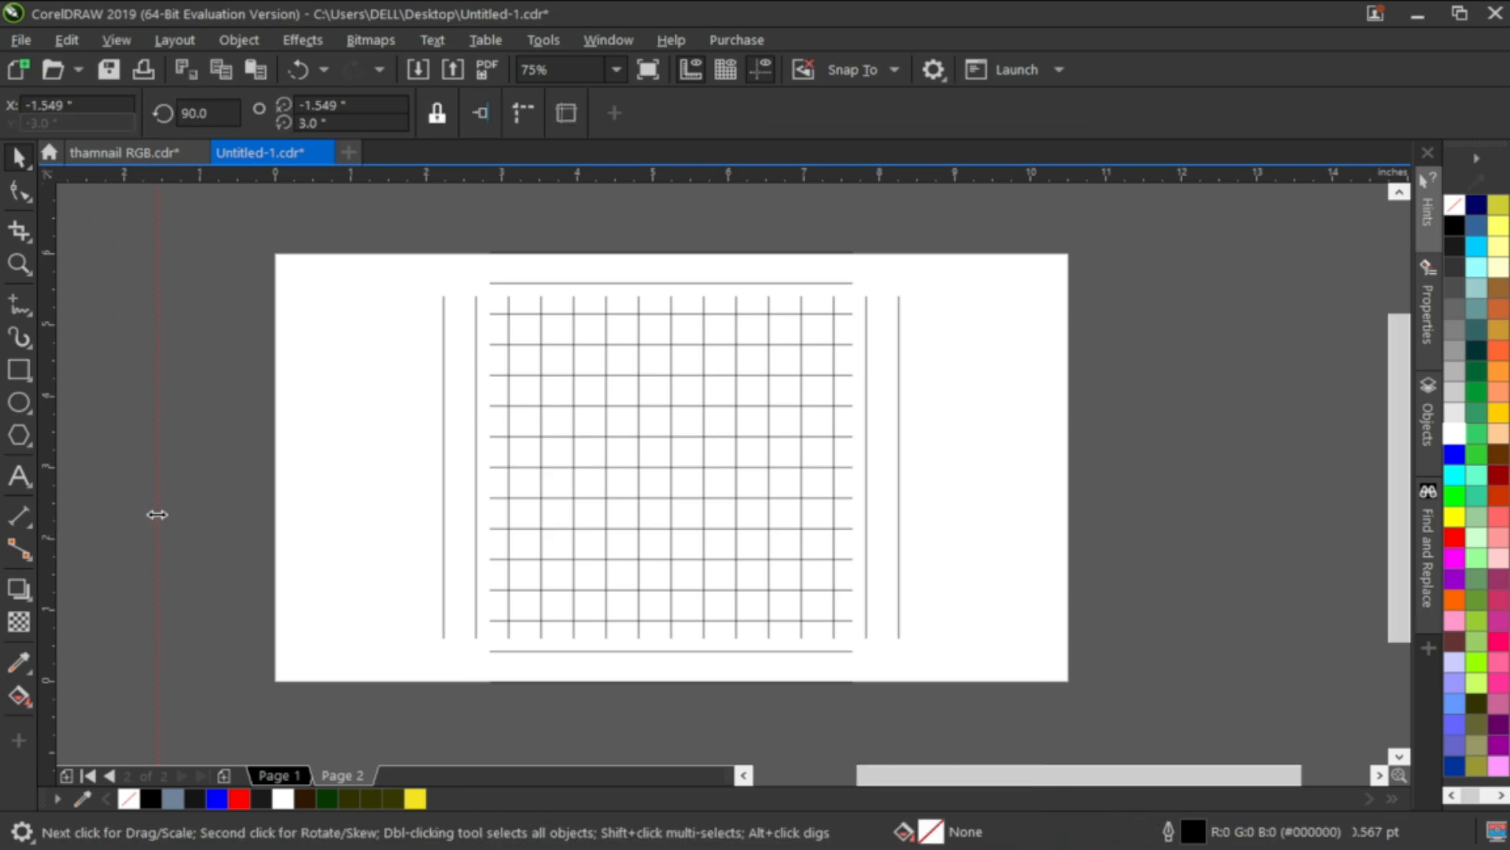
{"action": "key", "text": "p"}
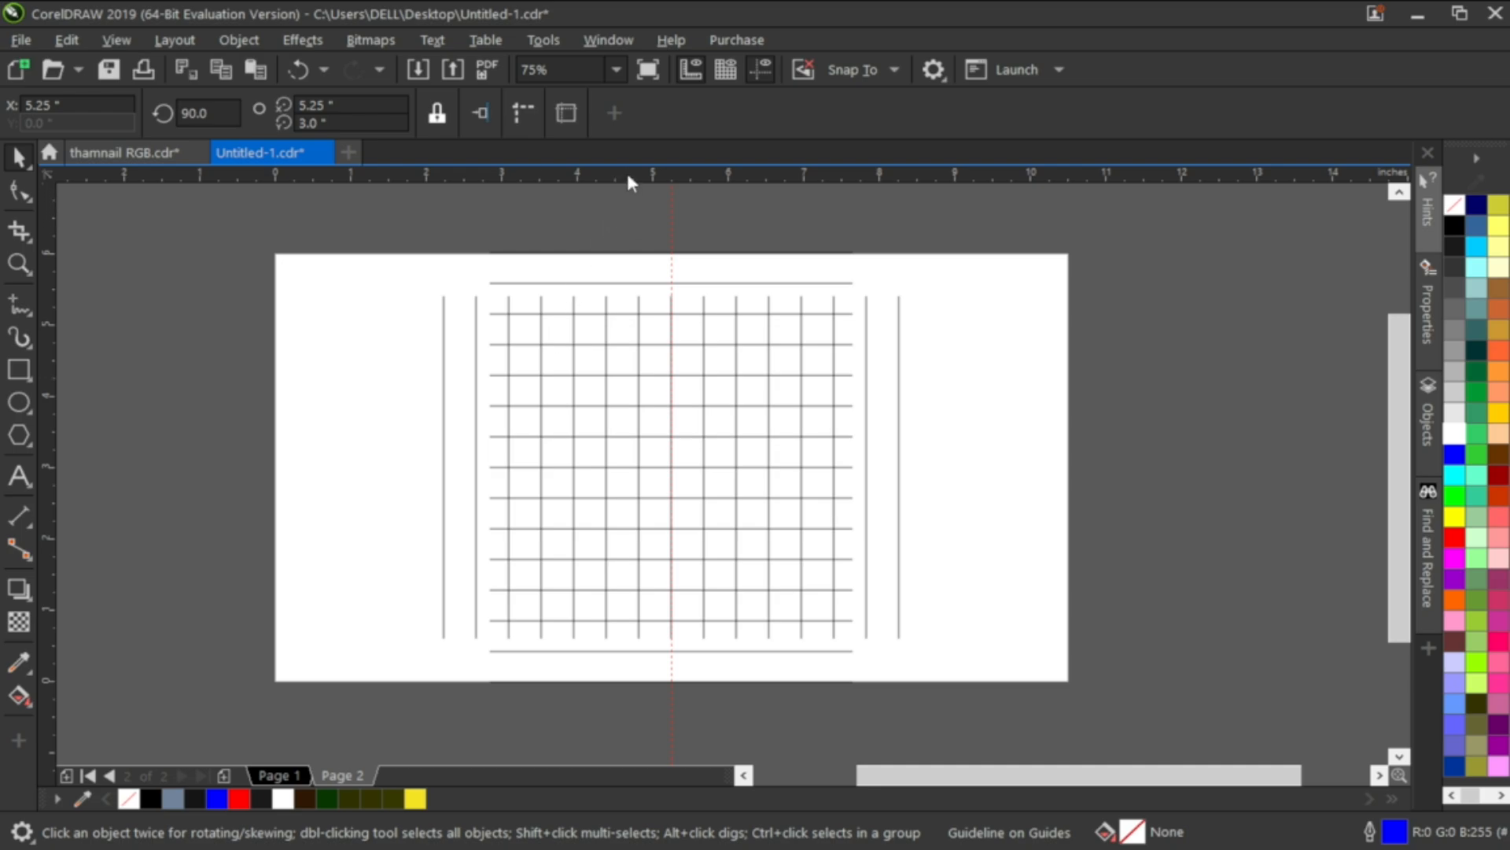
{"action": "left_click_drag", "start_coordinate": [627, 174], "coordinate": [623, 220]}
{"action": "key", "text": "p"}
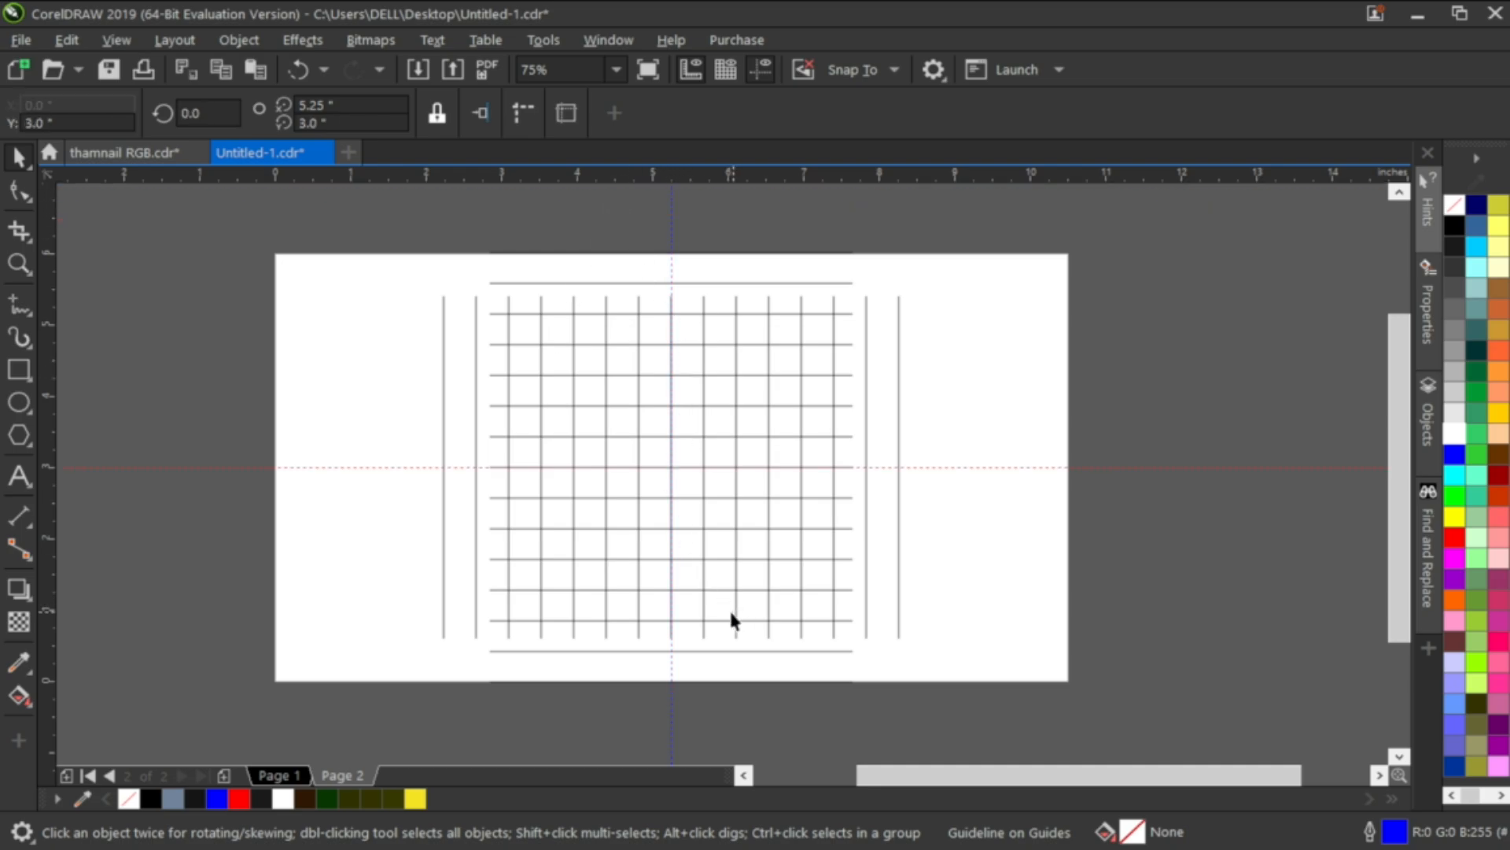
{"action": "left_click", "coordinate": [375, 590]}
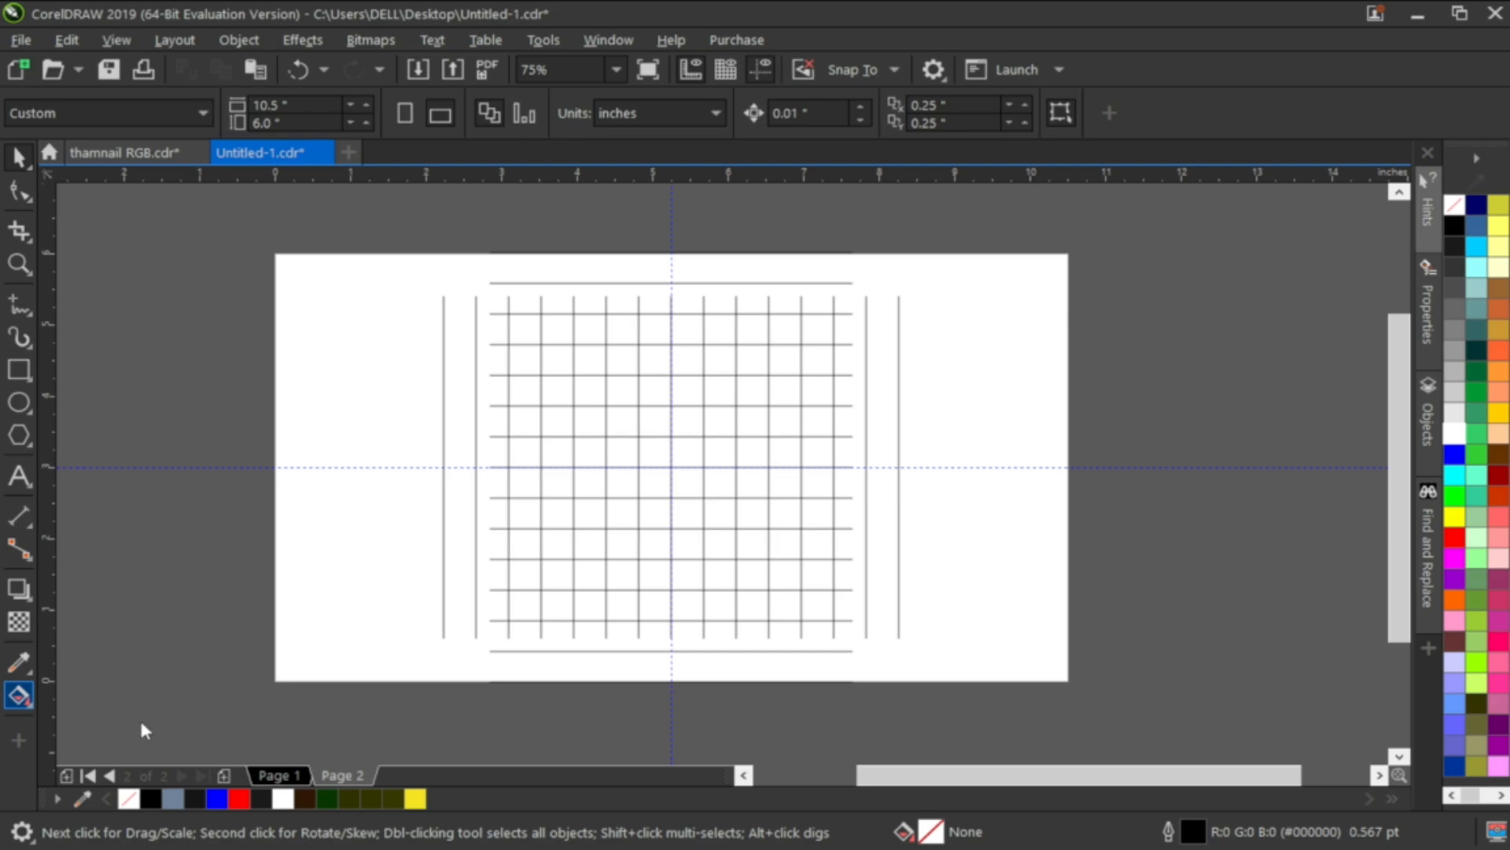
Step: Draw a circle centred on the page and scale it to about 4.3 inches in diameter to fit the grid
{"action": "left_click", "coordinate": [109, 717]}
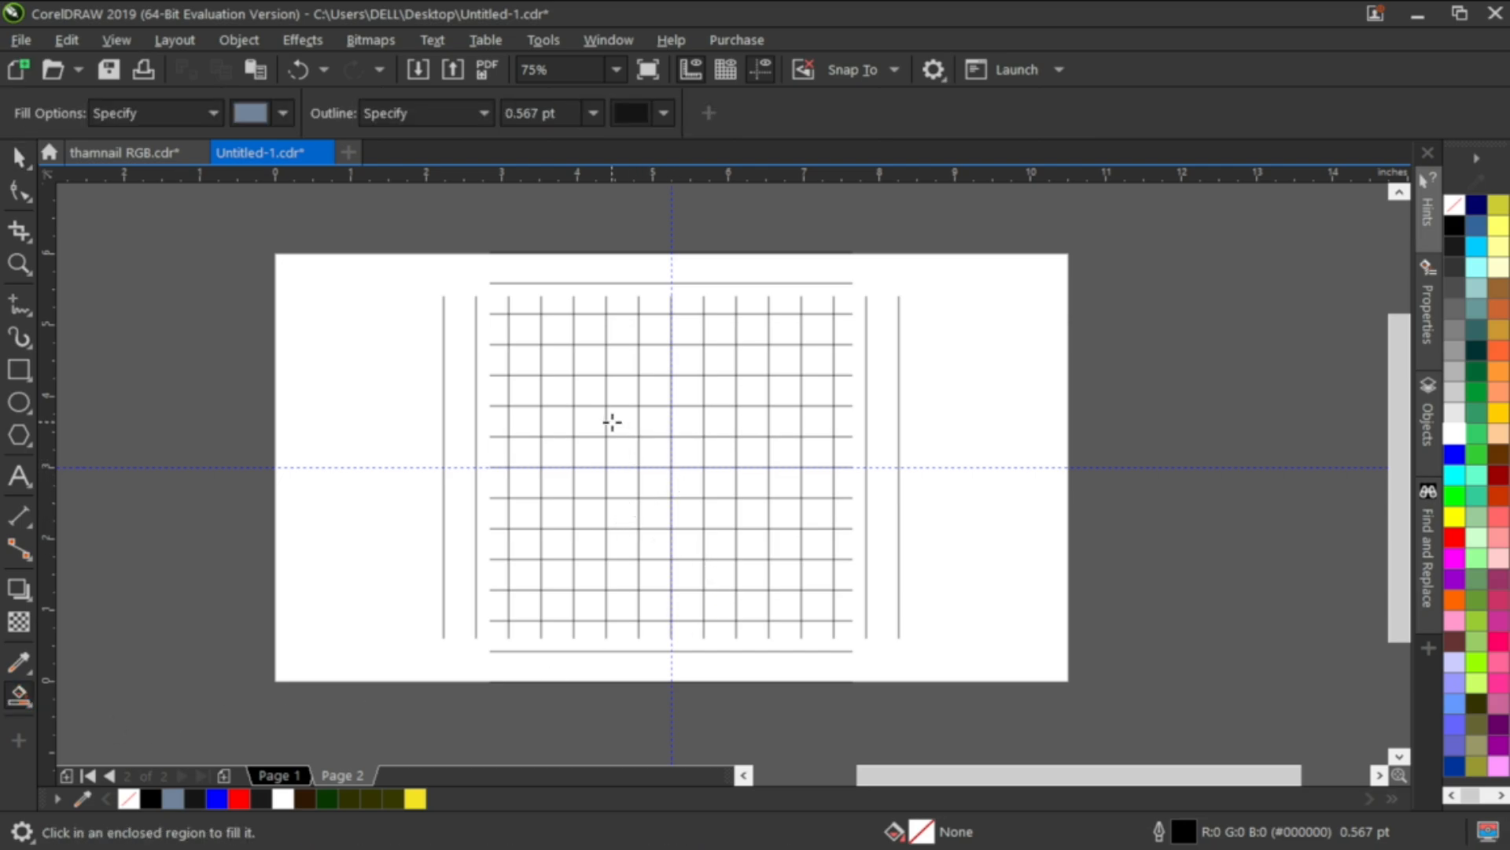
{"action": "left_click", "coordinate": [17, 406]}
{"action": "left_click_drag", "start_coordinate": [316, 374], "coordinate": [533, 664]}
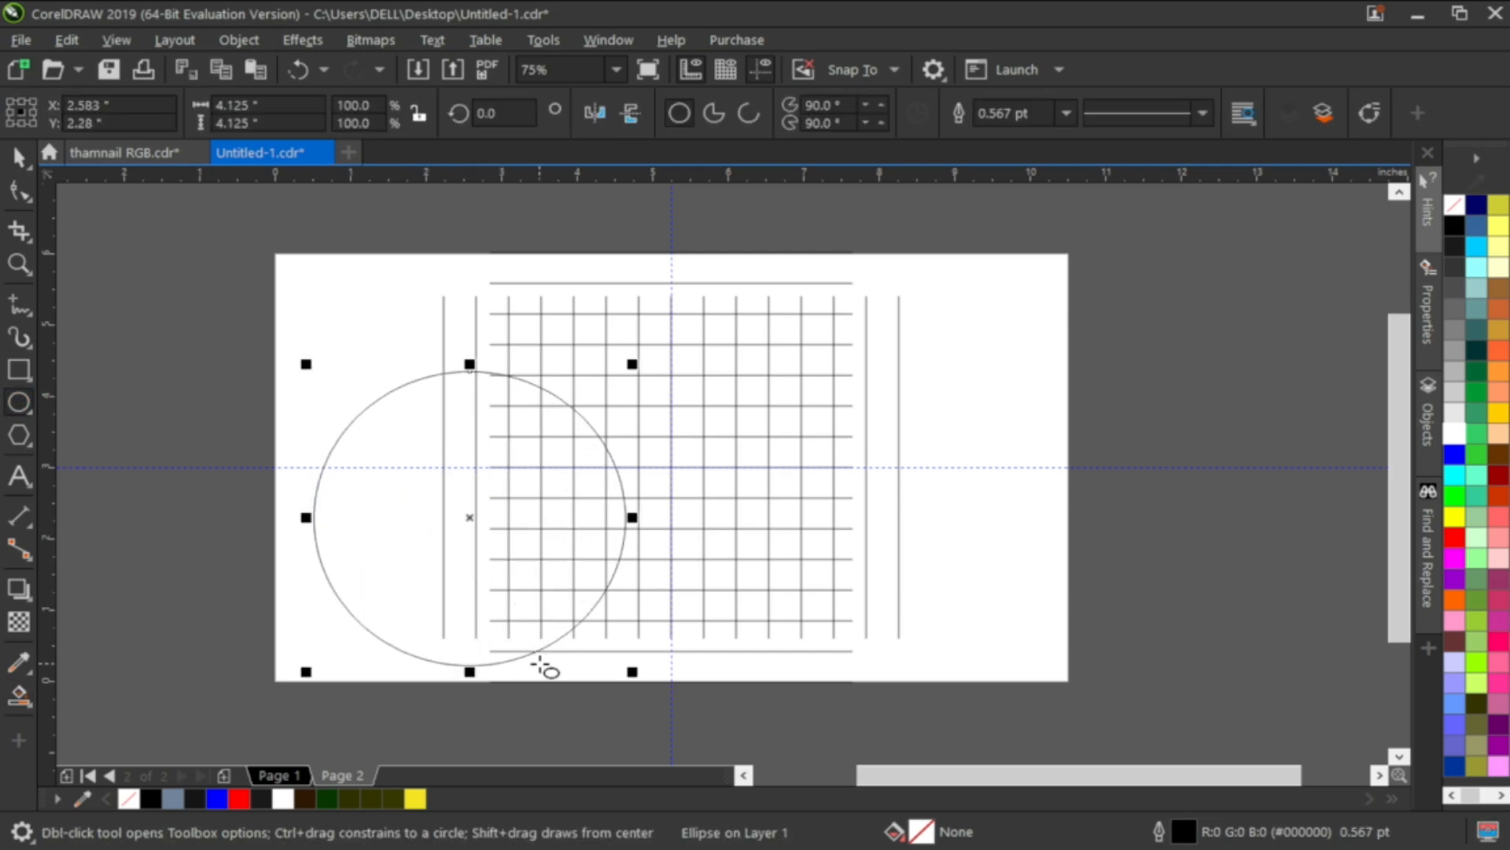
{"action": "key", "text": "p"}
{"action": "key", "text": "space"}
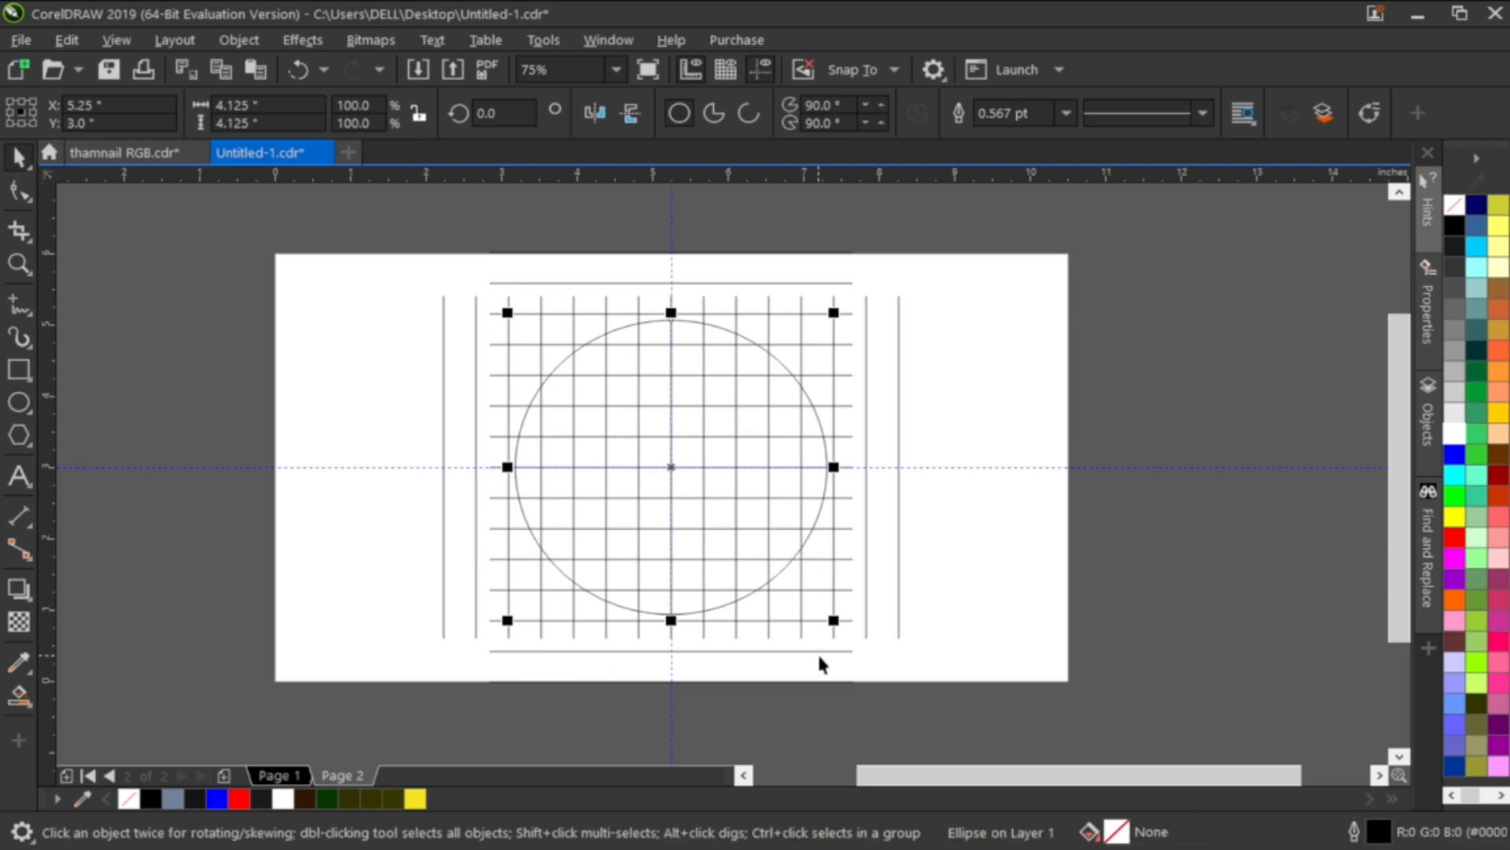
{"action": "left_click_drag", "start_coordinate": [836, 622], "coordinate": [842, 629]}
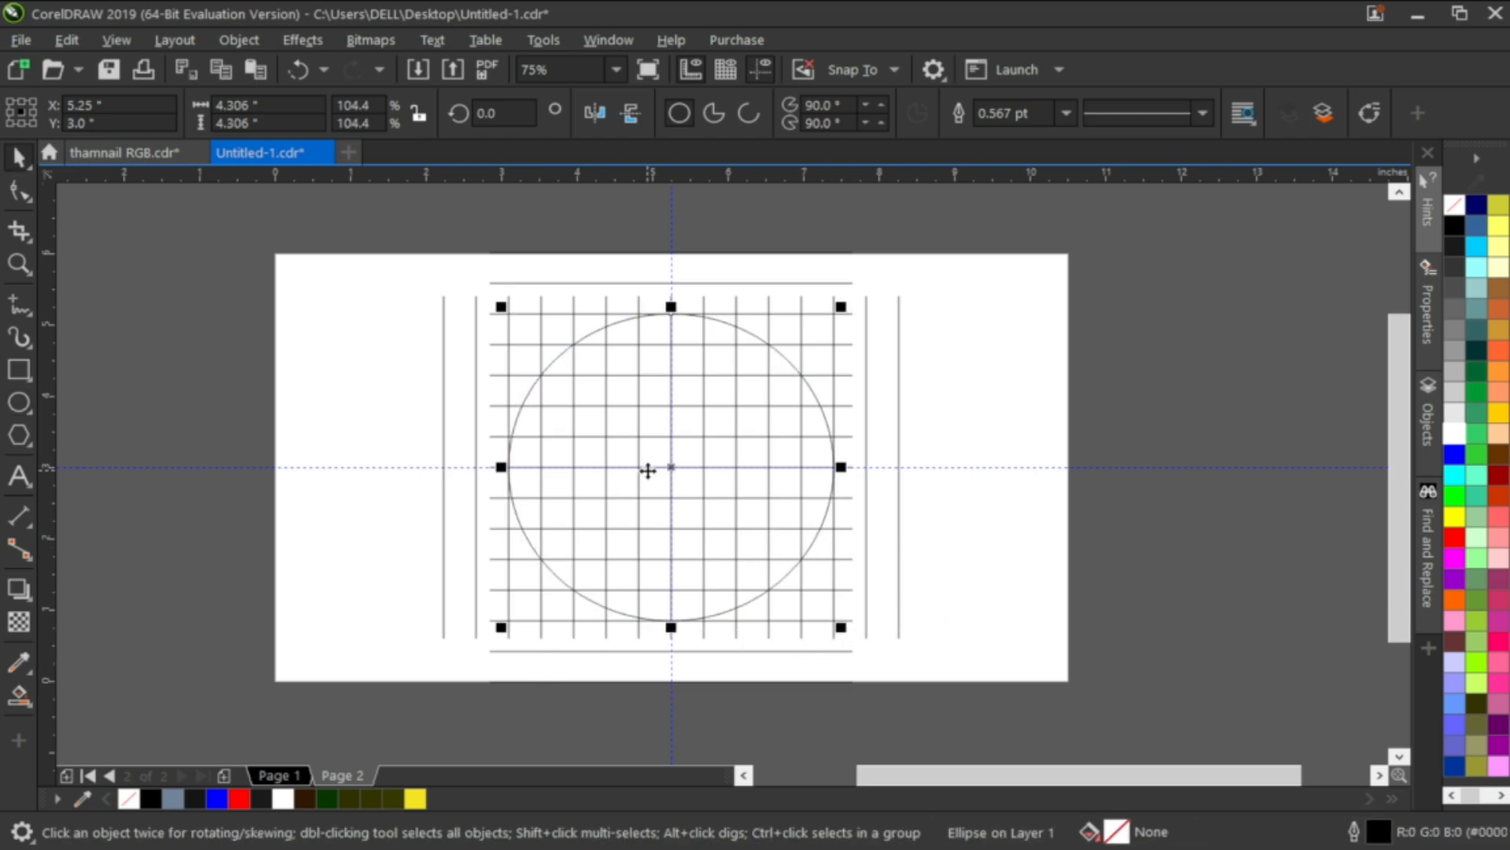
Step: Create a smaller concentric copy of the circle, about 3.55 inches in diameter, to form a ring
{"action": "mouse_move", "coordinate": [841, 307]}
{"action": "left_mouse_down"}
{"action": "mouse_move", "coordinate": [822, 331]}
{"action": "mouse_move", "coordinate": [841, 323]}
{"action": "left_mouse_up"}
{"action": "scroll", "coordinate": [782, 309], "scroll_direction": "up", "scroll_amount": 4}
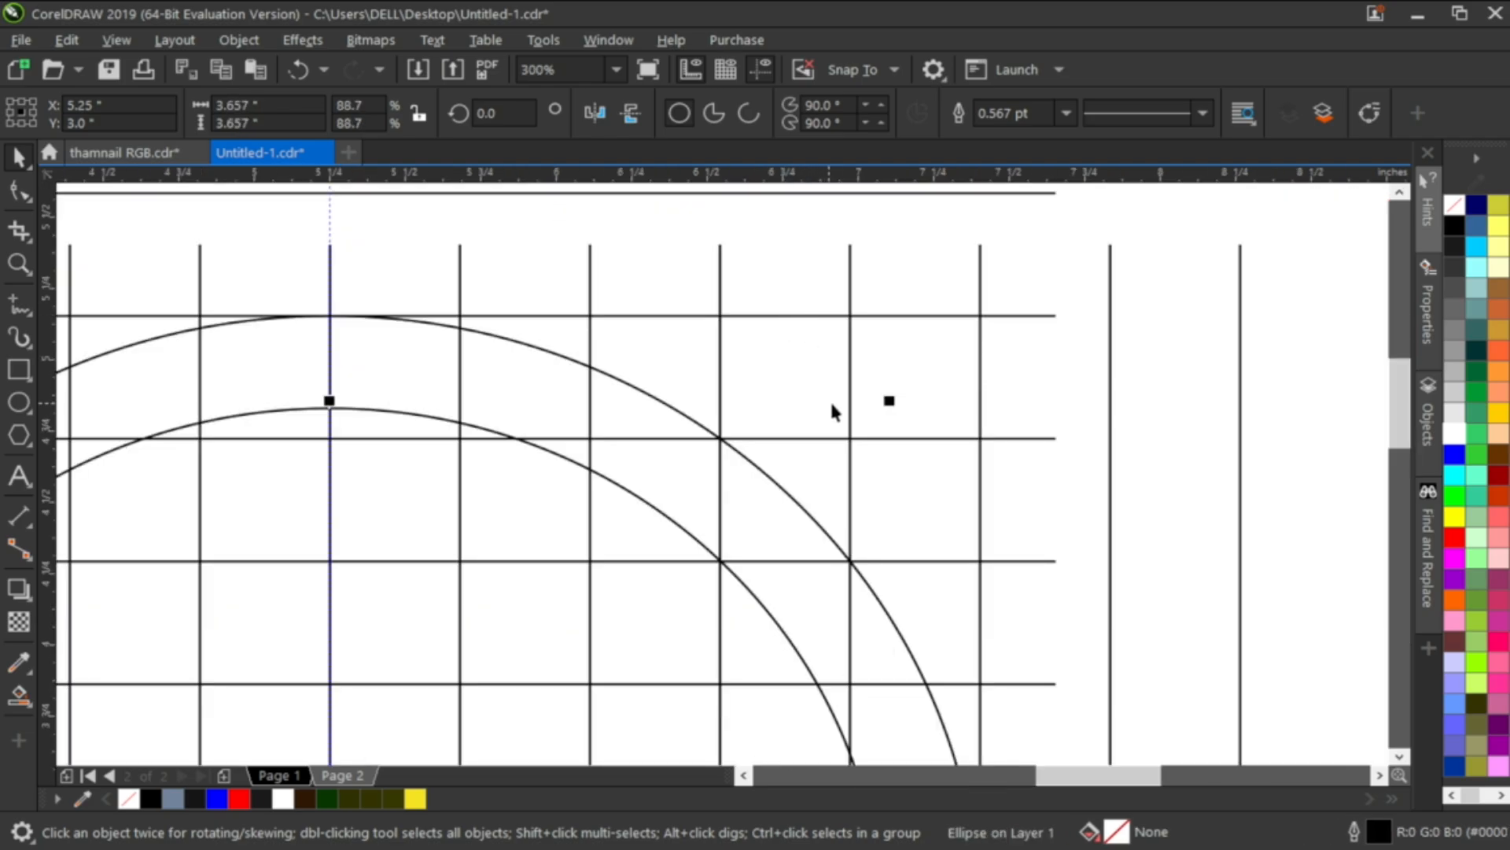
{"action": "left_click_drag", "start_coordinate": [892, 398], "coordinate": [876, 402]}
{"action": "scroll", "coordinate": [777, 358], "scroll_direction": "down", "scroll_amount": 4}
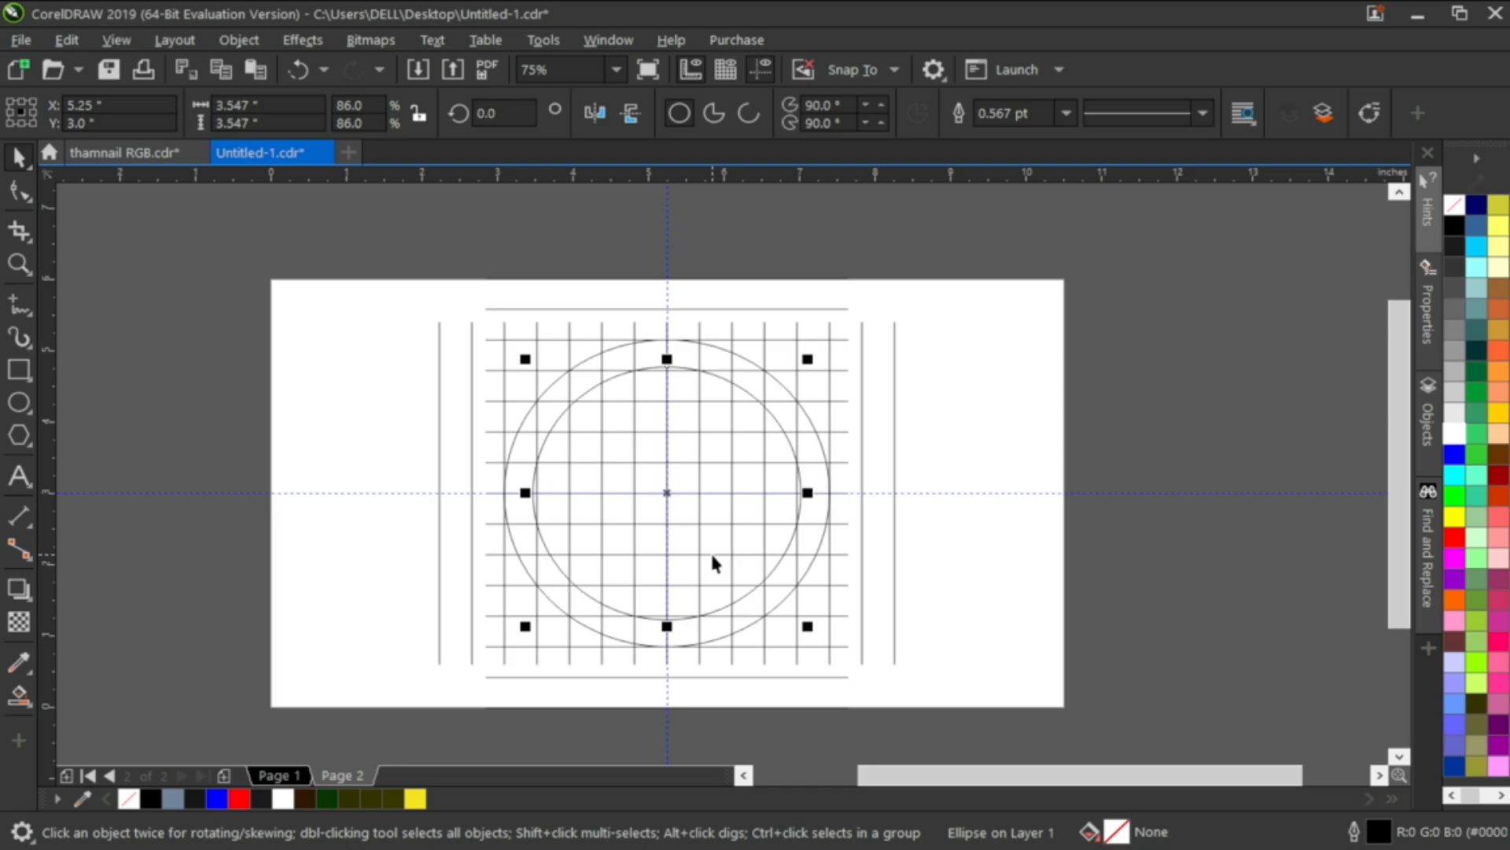
Step: Smart-fill the ring's grid cells in blue-grey from the top centre around its upper-left arc
{"action": "scroll", "coordinate": [712, 563], "scroll_direction": "up", "scroll_amount": 2}
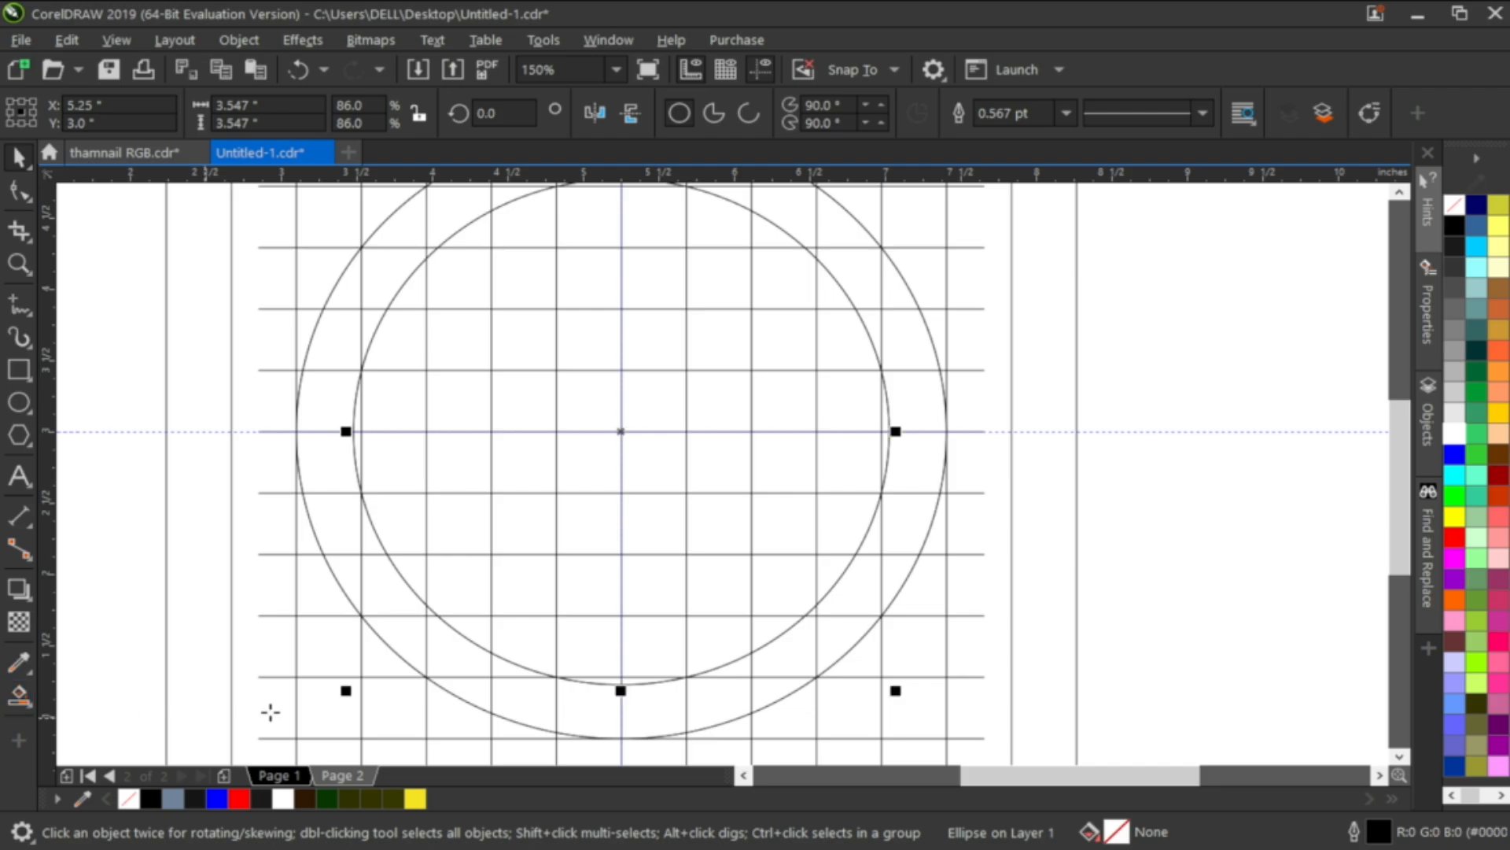
{"action": "scroll", "coordinate": [580, 541], "scroll_direction": "down", "scroll_amount": 2}
{"action": "scroll", "coordinate": [547, 363], "scroll_direction": "up", "scroll_amount": 2}
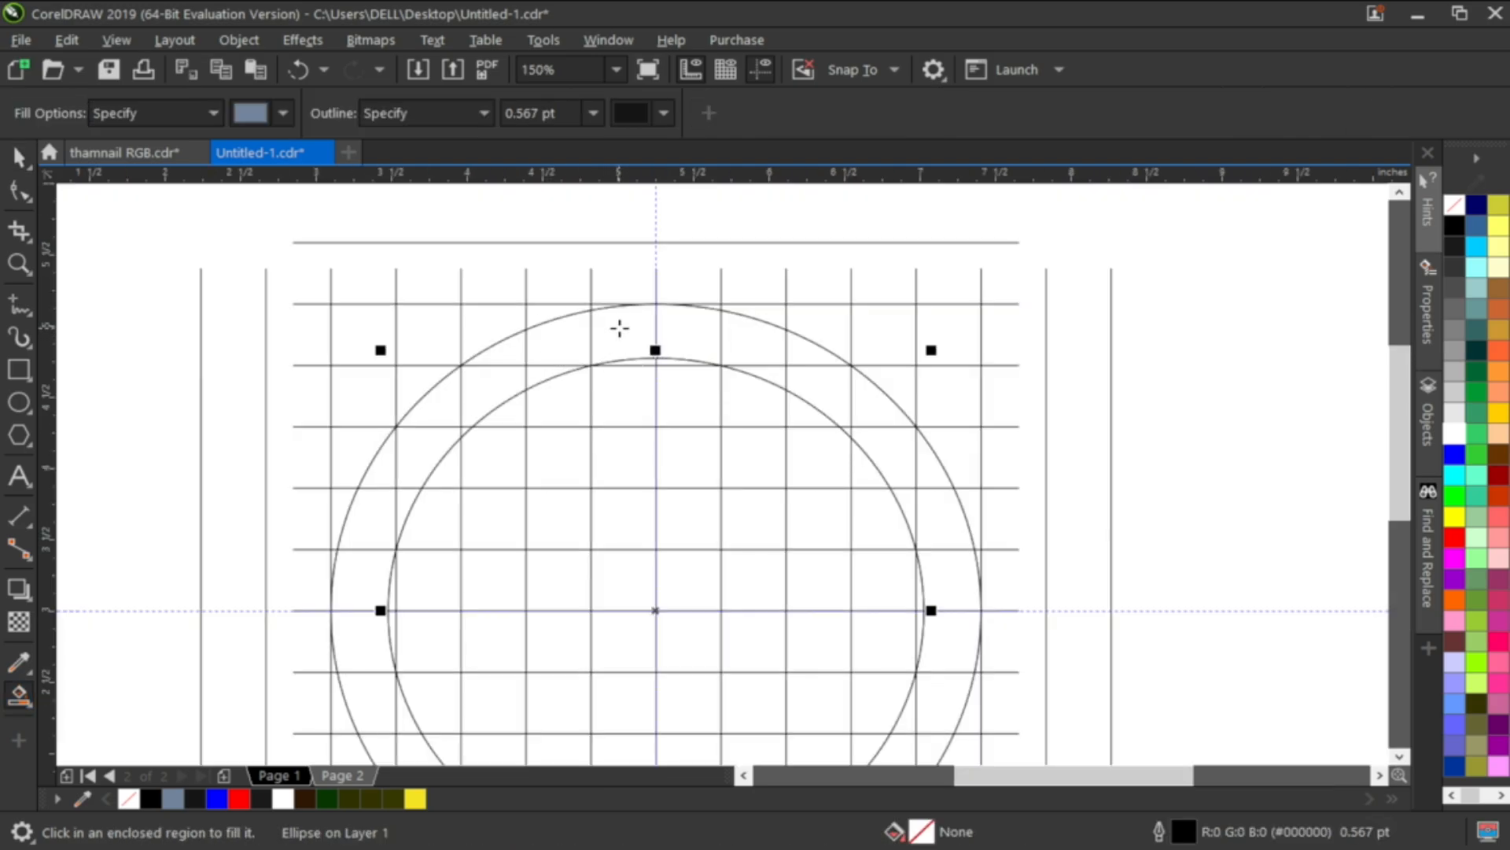
{"action": "scroll", "coordinate": [621, 328], "scroll_direction": "down", "scroll_amount": 2}
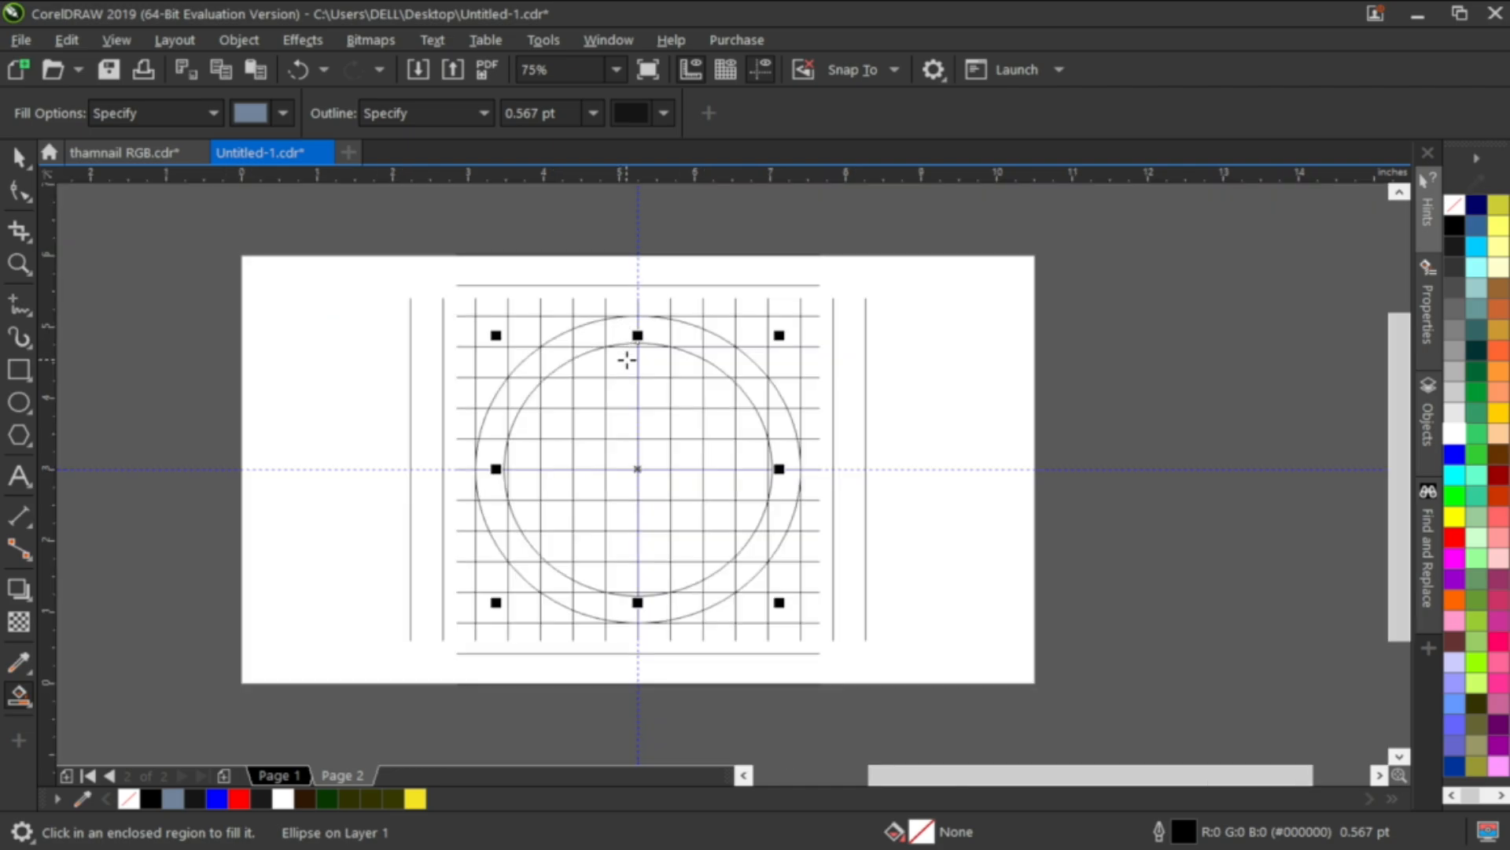
{"action": "scroll", "coordinate": [627, 359], "scroll_direction": "up", "scroll_amount": 2}
{"action": "left_click", "coordinate": [615, 298]}
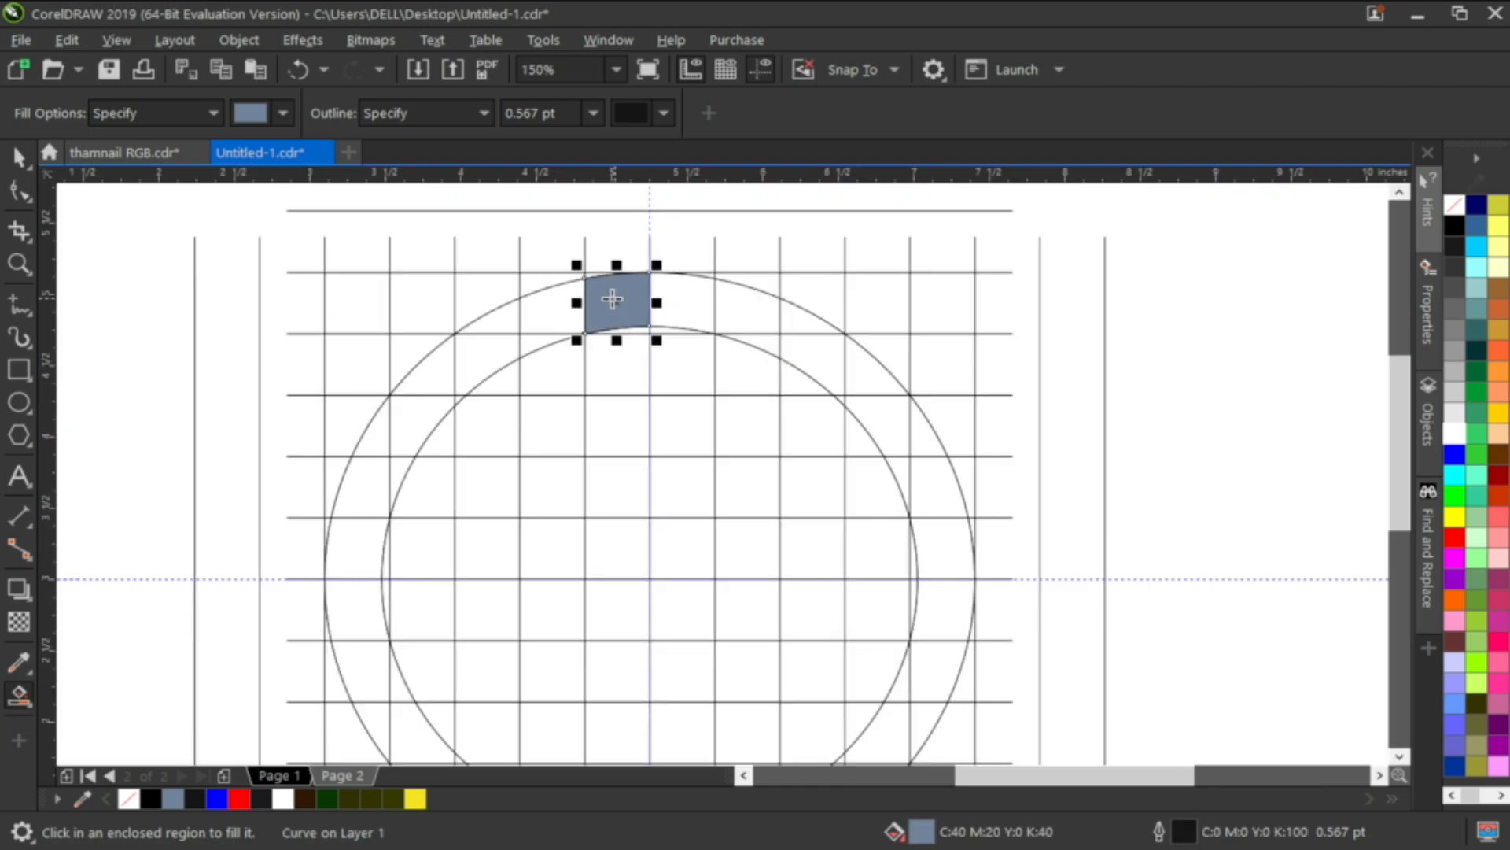
{"action": "left_click", "coordinate": [565, 303]}
{"action": "left_click", "coordinate": [497, 315]}
{"action": "left_click", "coordinate": [529, 344]}
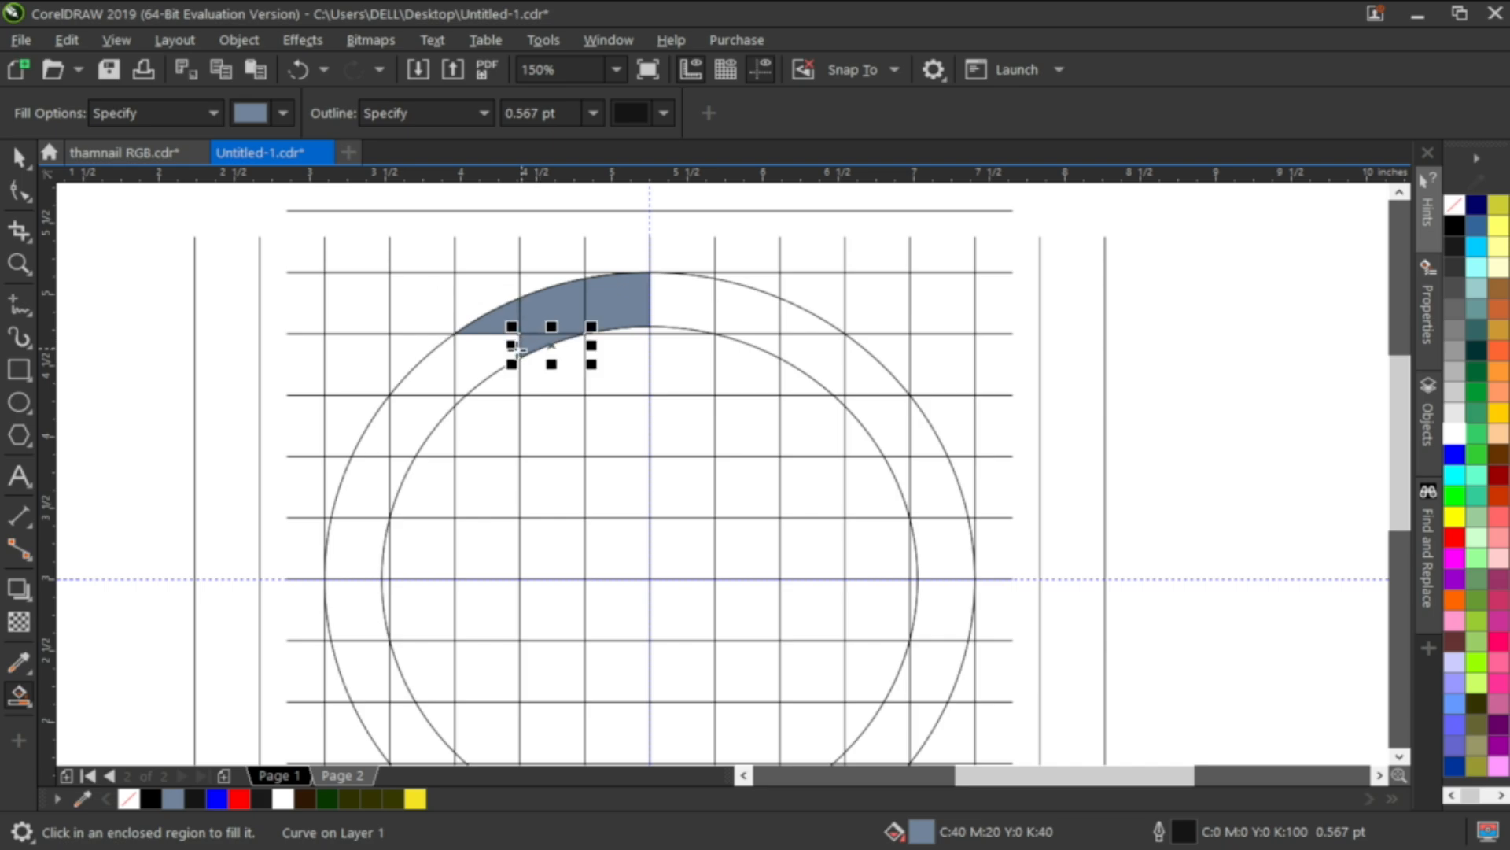
{"action": "left_click", "coordinate": [481, 360]}
{"action": "left_click", "coordinate": [433, 370]}
{"action": "left_click", "coordinate": [413, 428]}
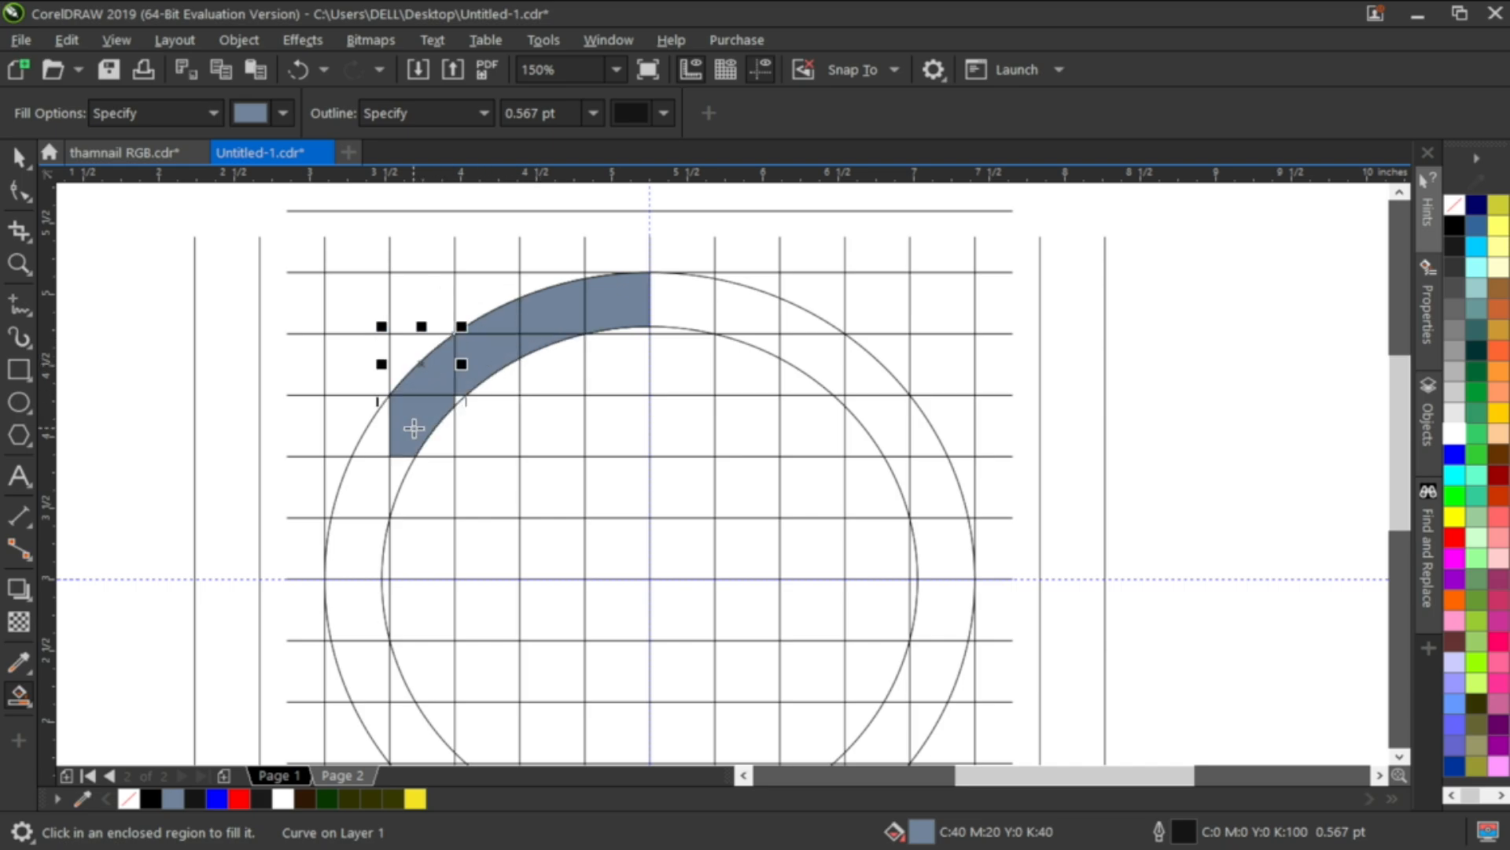
Step: Continue the blue-grey Smart Fill down the ring's left side to just below the horizontal guideline, including the small leftover slivers
{"action": "left_click", "coordinate": [365, 429]}
{"action": "left_click", "coordinate": [352, 492]}
{"action": "left_click", "coordinate": [401, 468]}
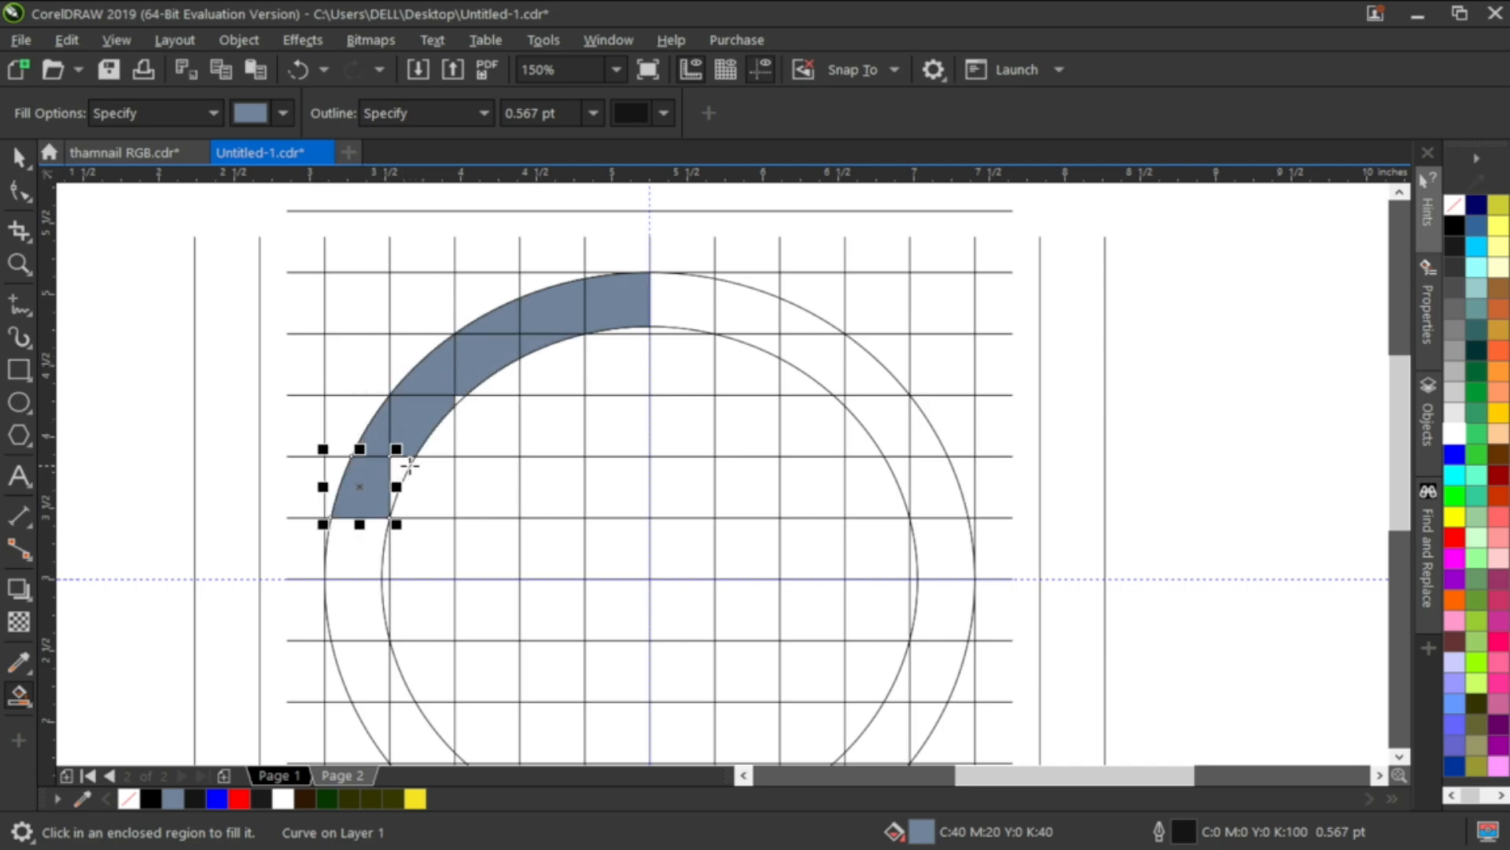
{"action": "left_click", "coordinate": [454, 397]}
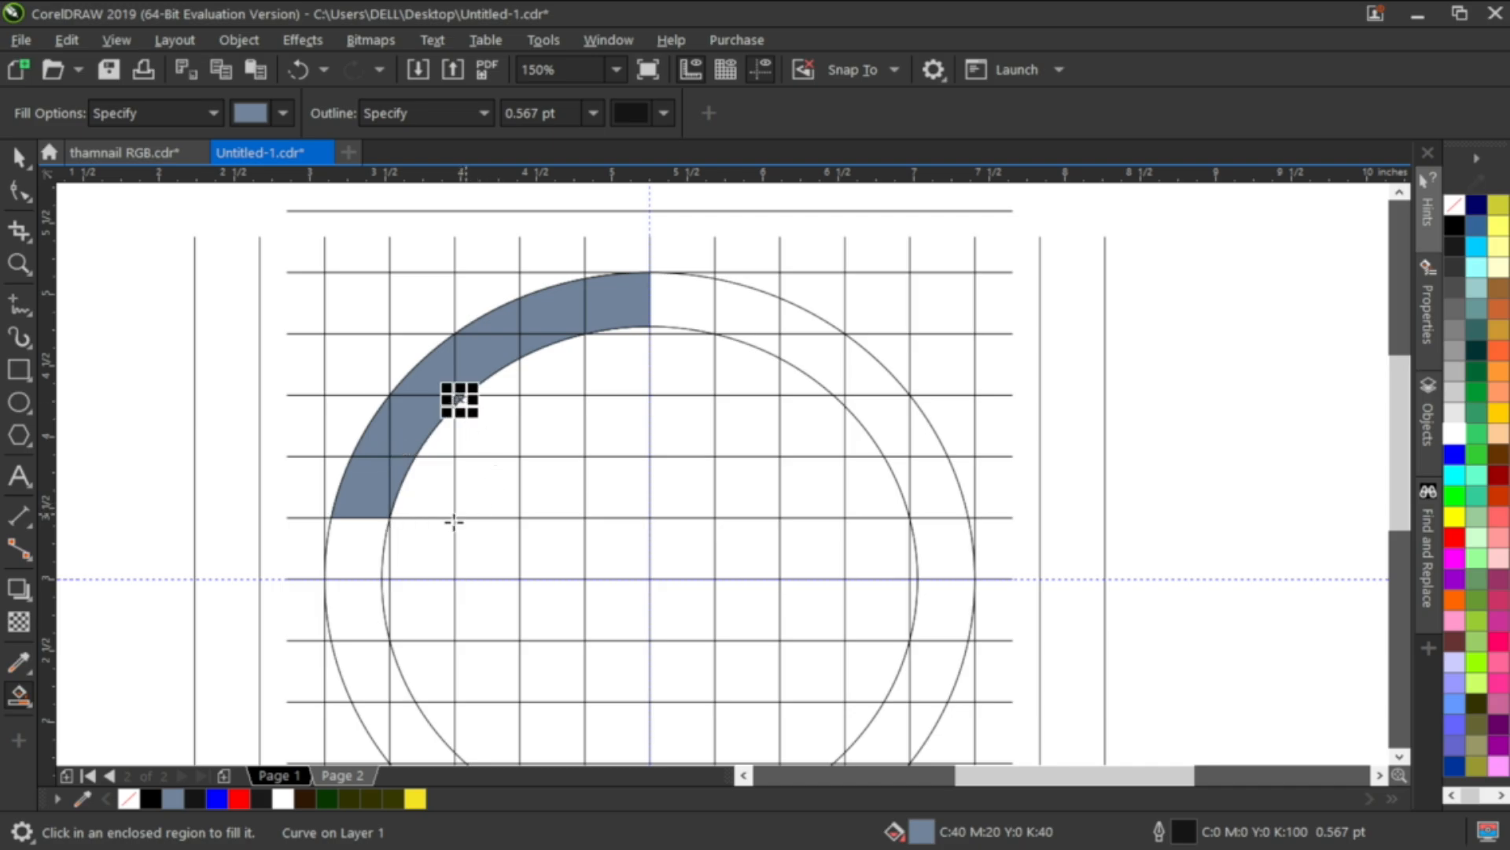
{"action": "left_click", "coordinate": [340, 543]}
{"action": "left_click", "coordinate": [362, 629]}
Step: Continue the blue-grey Smart Fill along the ring's lower-left arc through the third grid row below the horizontal guideline, including the small corner sliver
{"action": "scroll", "coordinate": [375, 677], "scroll_direction": "down", "scroll_amount": 2}
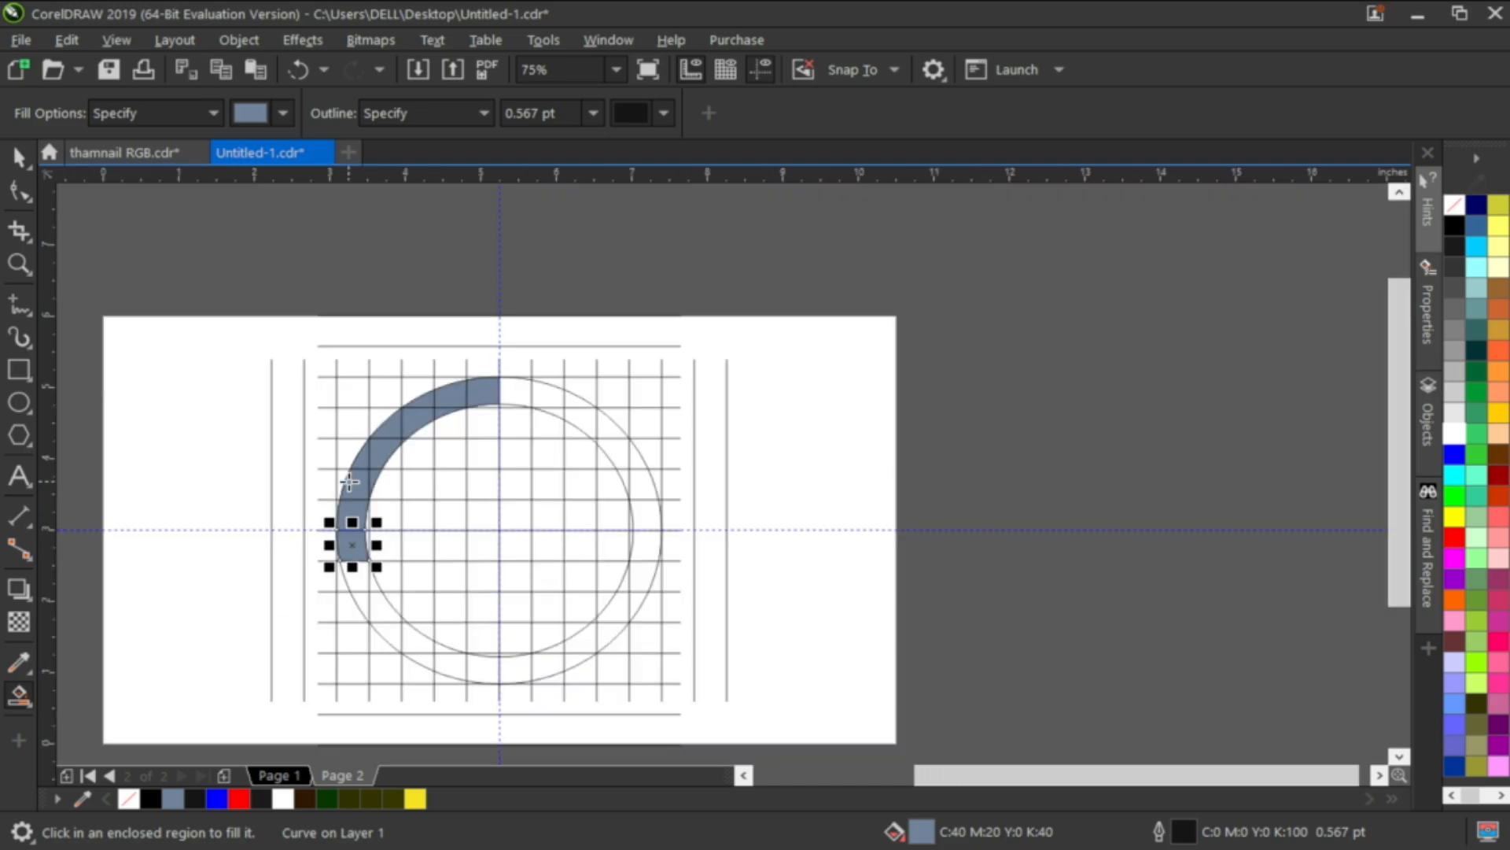
{"action": "scroll", "coordinate": [388, 597], "scroll_direction": "up", "scroll_amount": 2}
{"action": "left_click", "coordinate": [313, 558]}
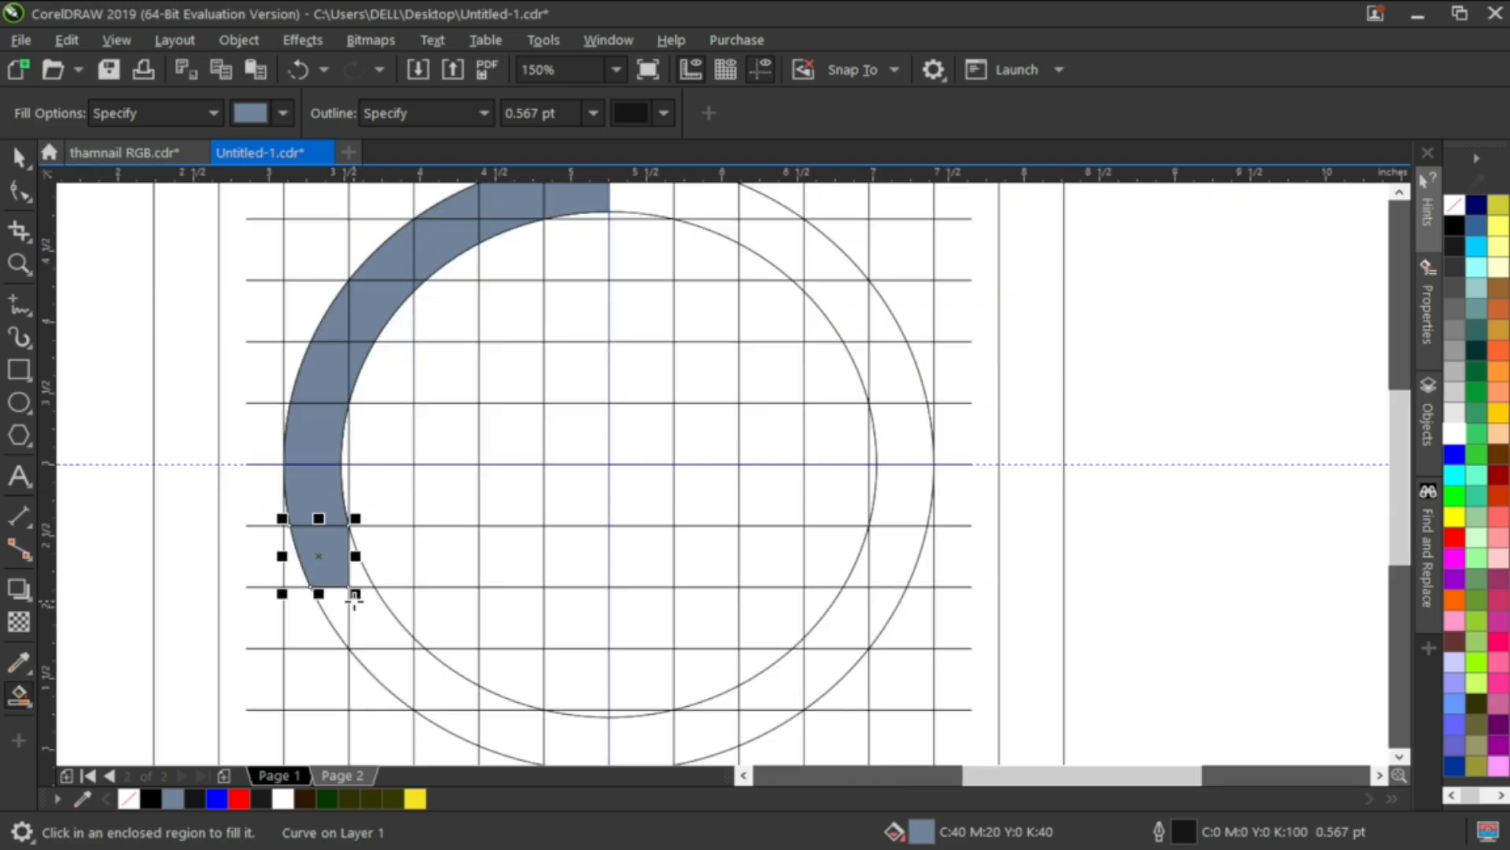
{"action": "left_click", "coordinate": [356, 573]}
{"action": "left_click", "coordinate": [341, 618]}
{"action": "left_click", "coordinate": [376, 628]}
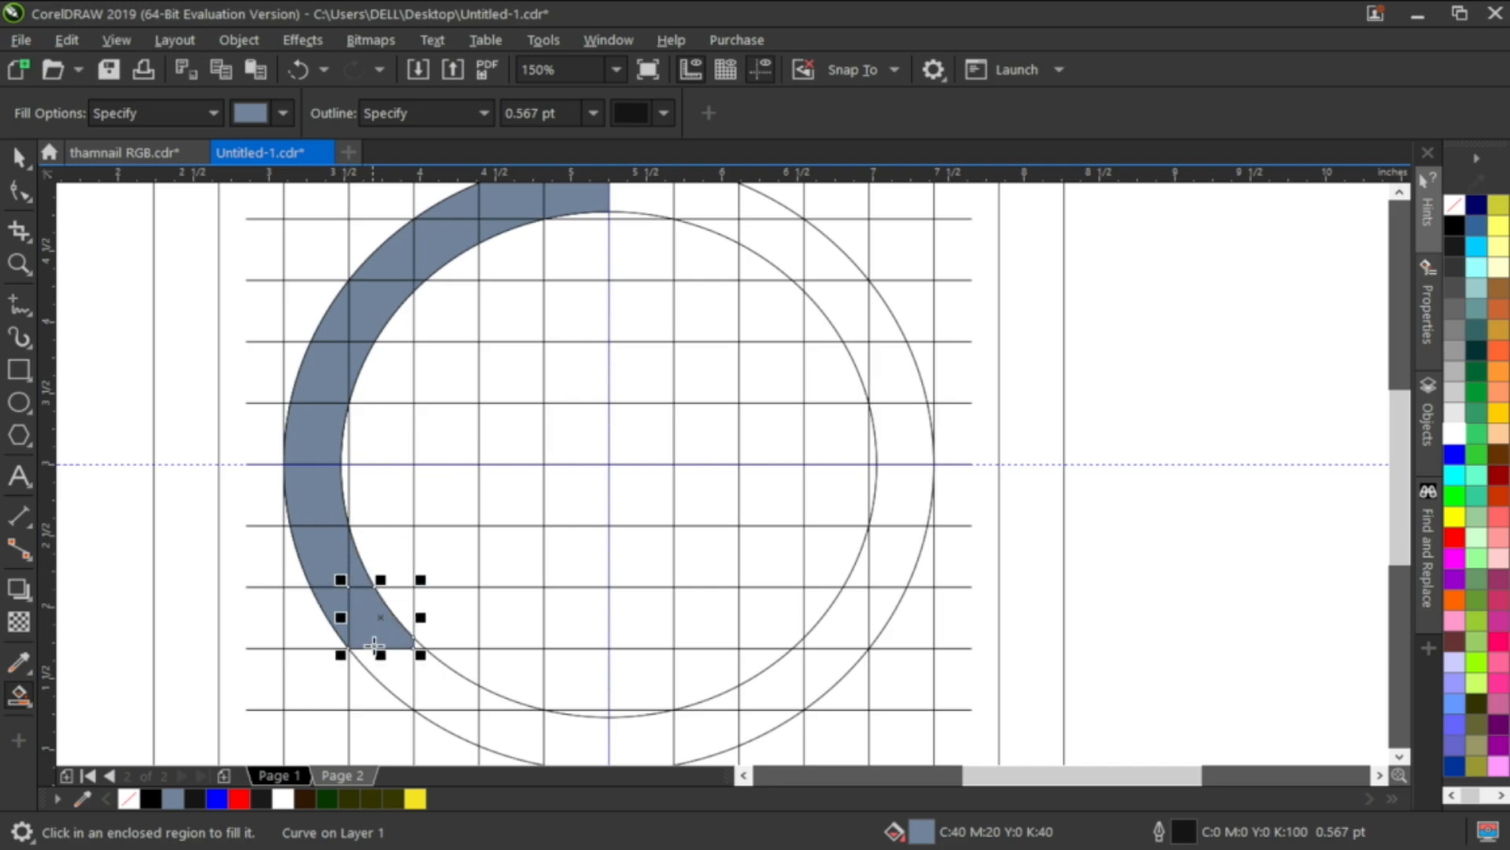
{"action": "scroll", "coordinate": [418, 651], "scroll_direction": "up", "scroll_amount": 2}
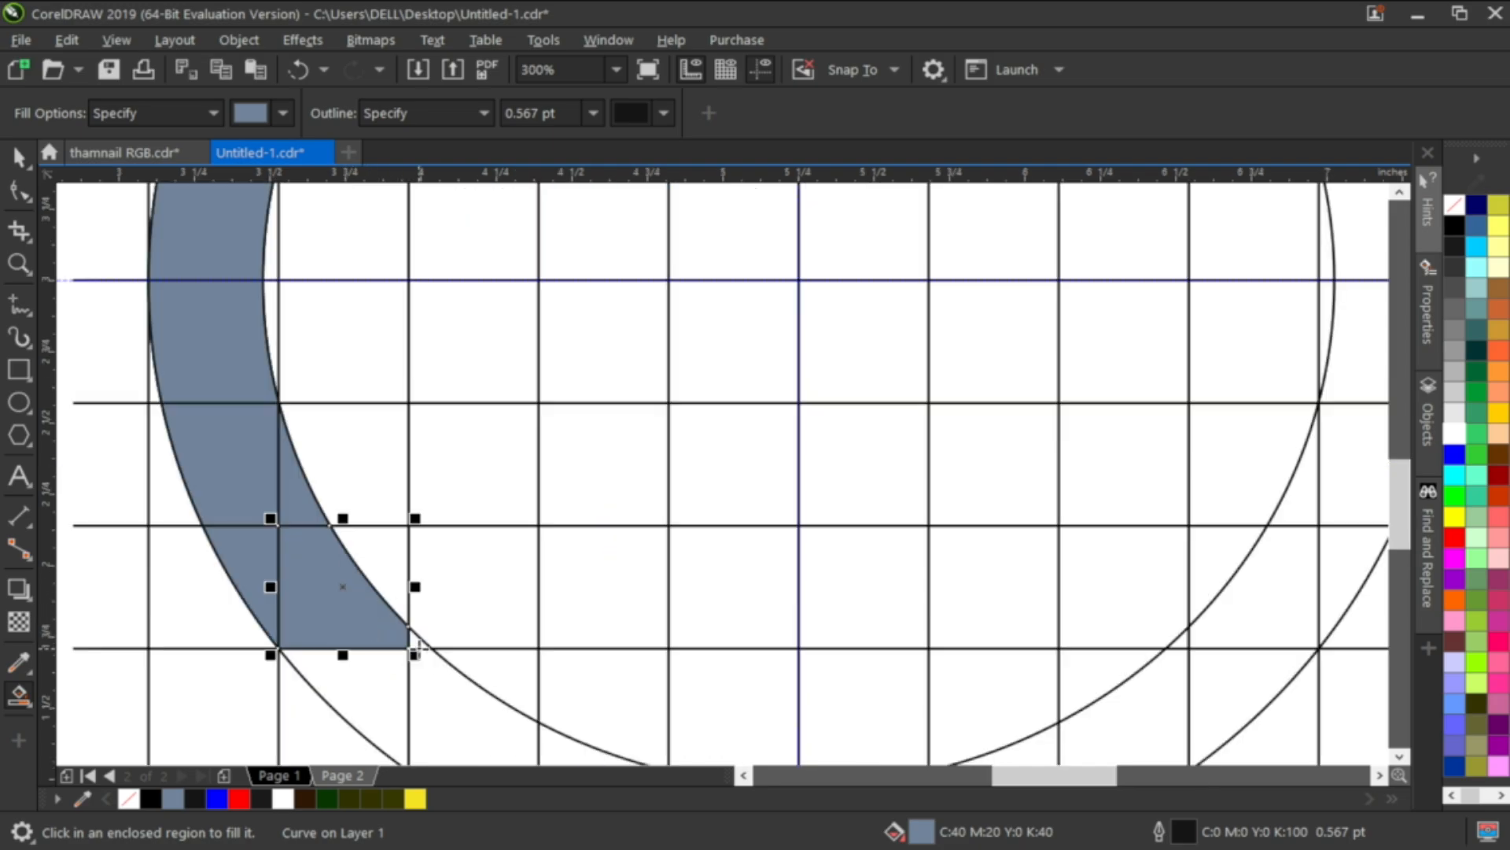
{"action": "left_click", "coordinate": [413, 643]}
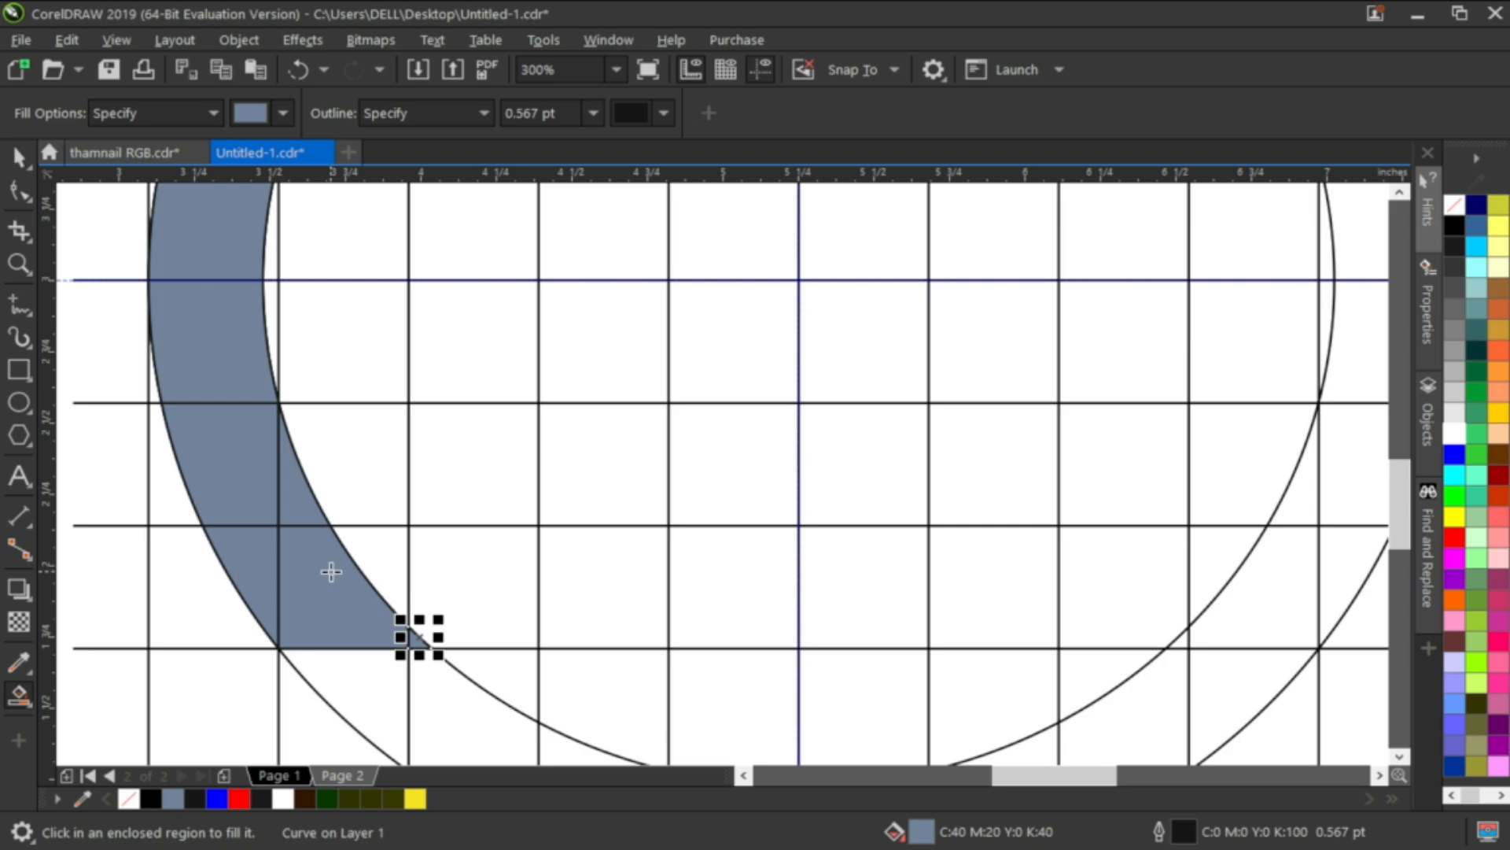
{"action": "scroll", "coordinate": [330, 571], "scroll_direction": "down", "scroll_amount": 2}
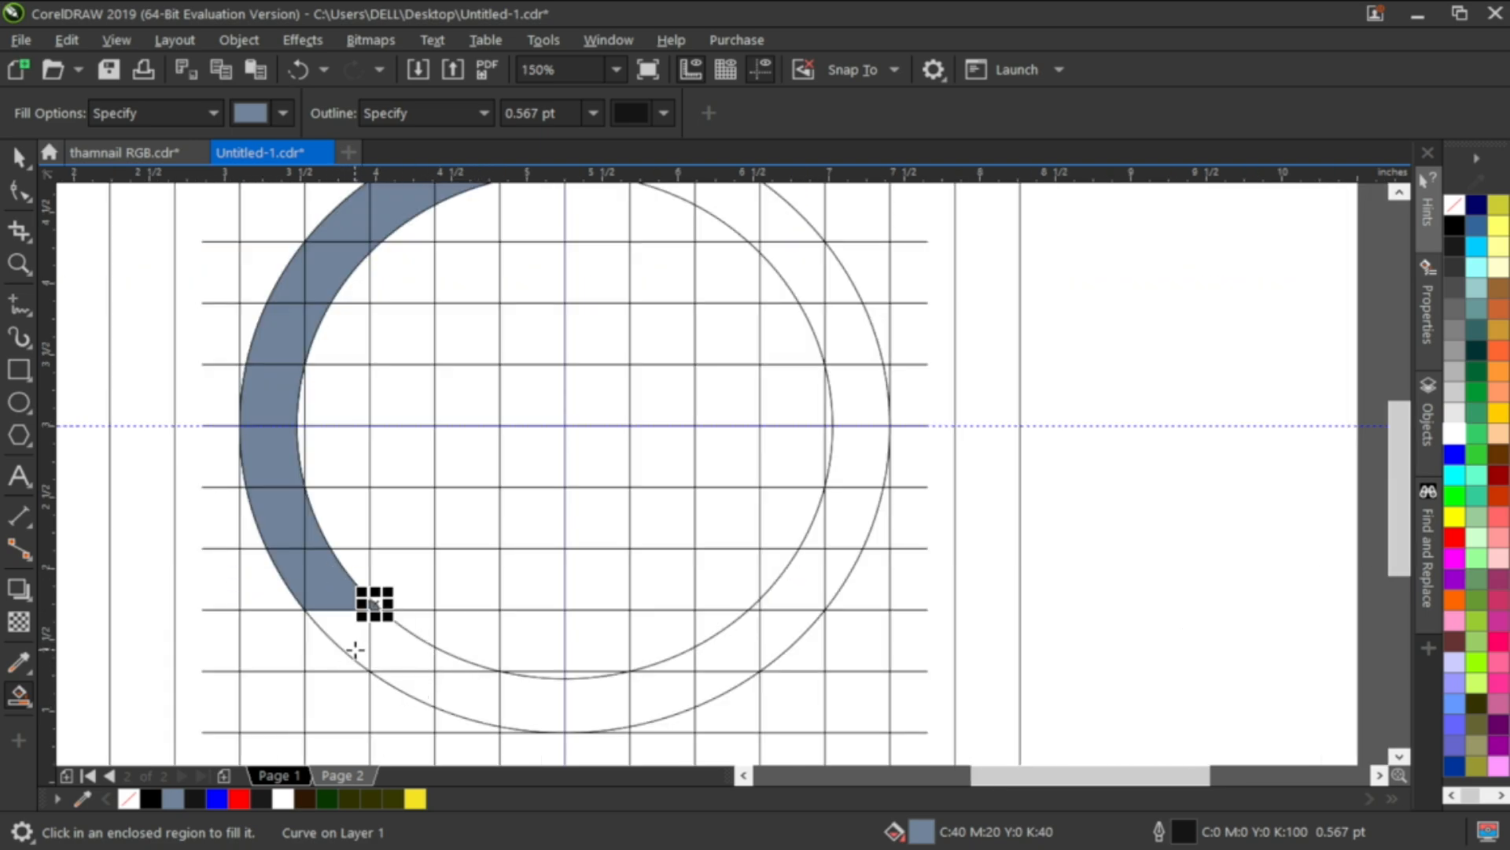
{"action": "left_click", "coordinate": [399, 582]}
{"action": "left_click", "coordinate": [346, 578]}
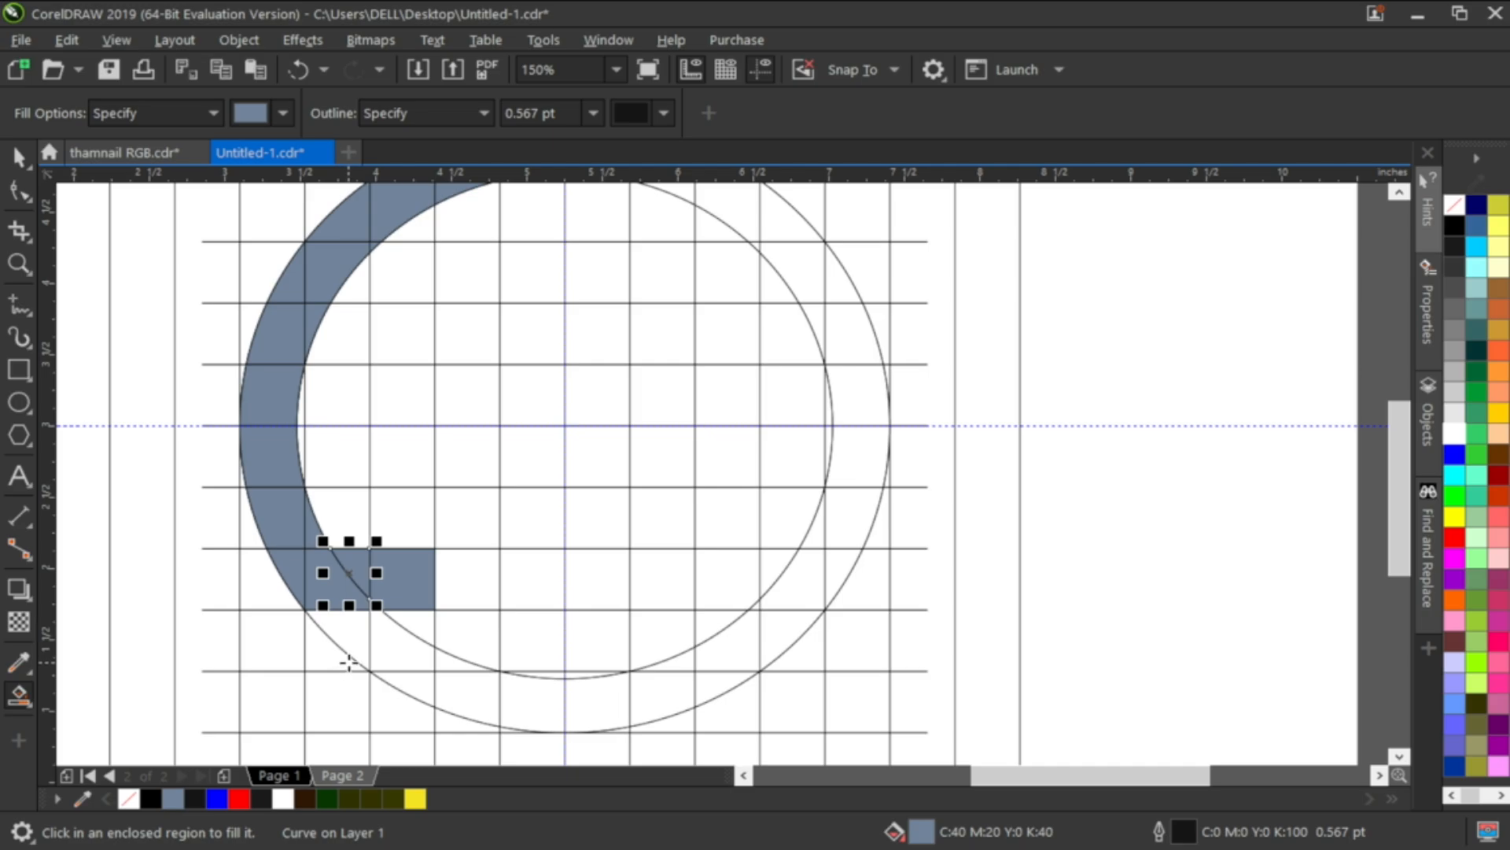
{"action": "scroll", "coordinate": [348, 663], "scroll_direction": "down", "scroll_amount": 1}
{"action": "scroll", "coordinate": [348, 566], "scroll_direction": "up", "scroll_amount": 1}
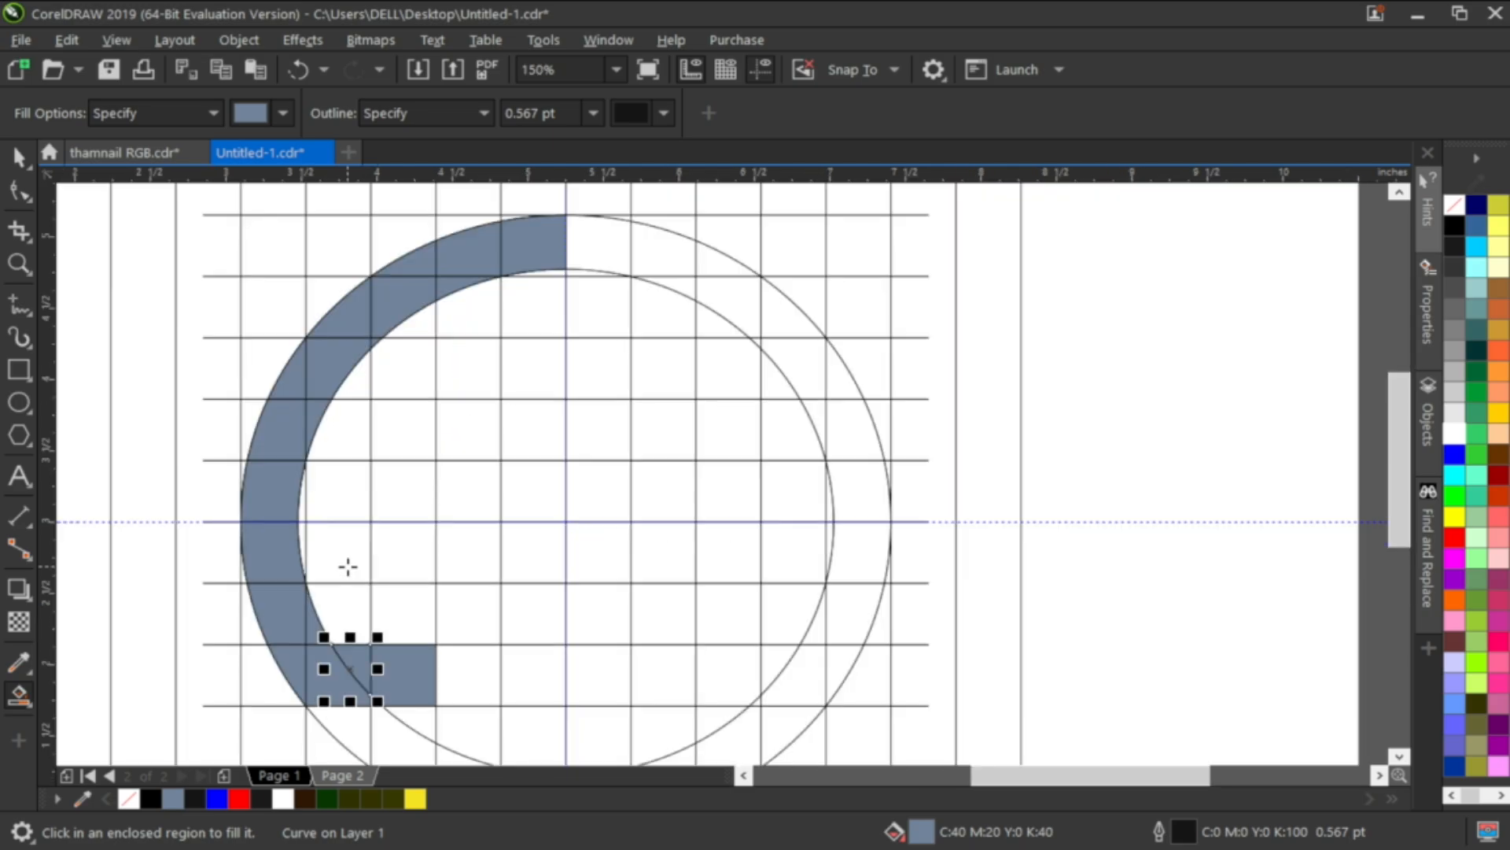
{"action": "key", "text": "ctrl+z"}
{"action": "key", "text": "ctrl+z"}
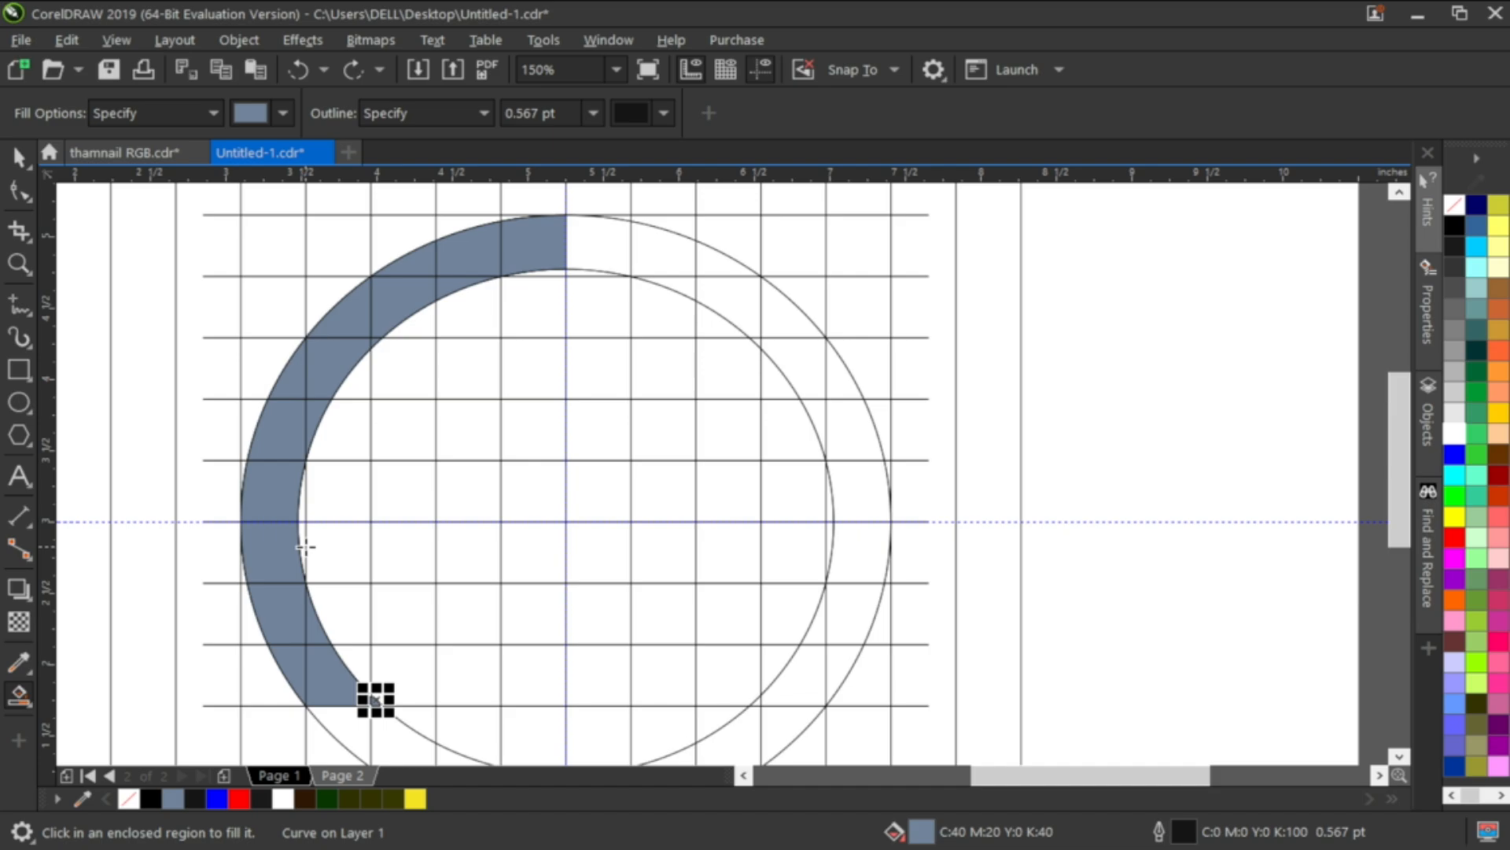
Step: Smart-fill a short horizontal bar just below the horizontal guideline, from the ring's left inner edge across two grid cells
{"action": "left_click", "coordinate": [301, 543]}
{"action": "left_click", "coordinate": [324, 546]}
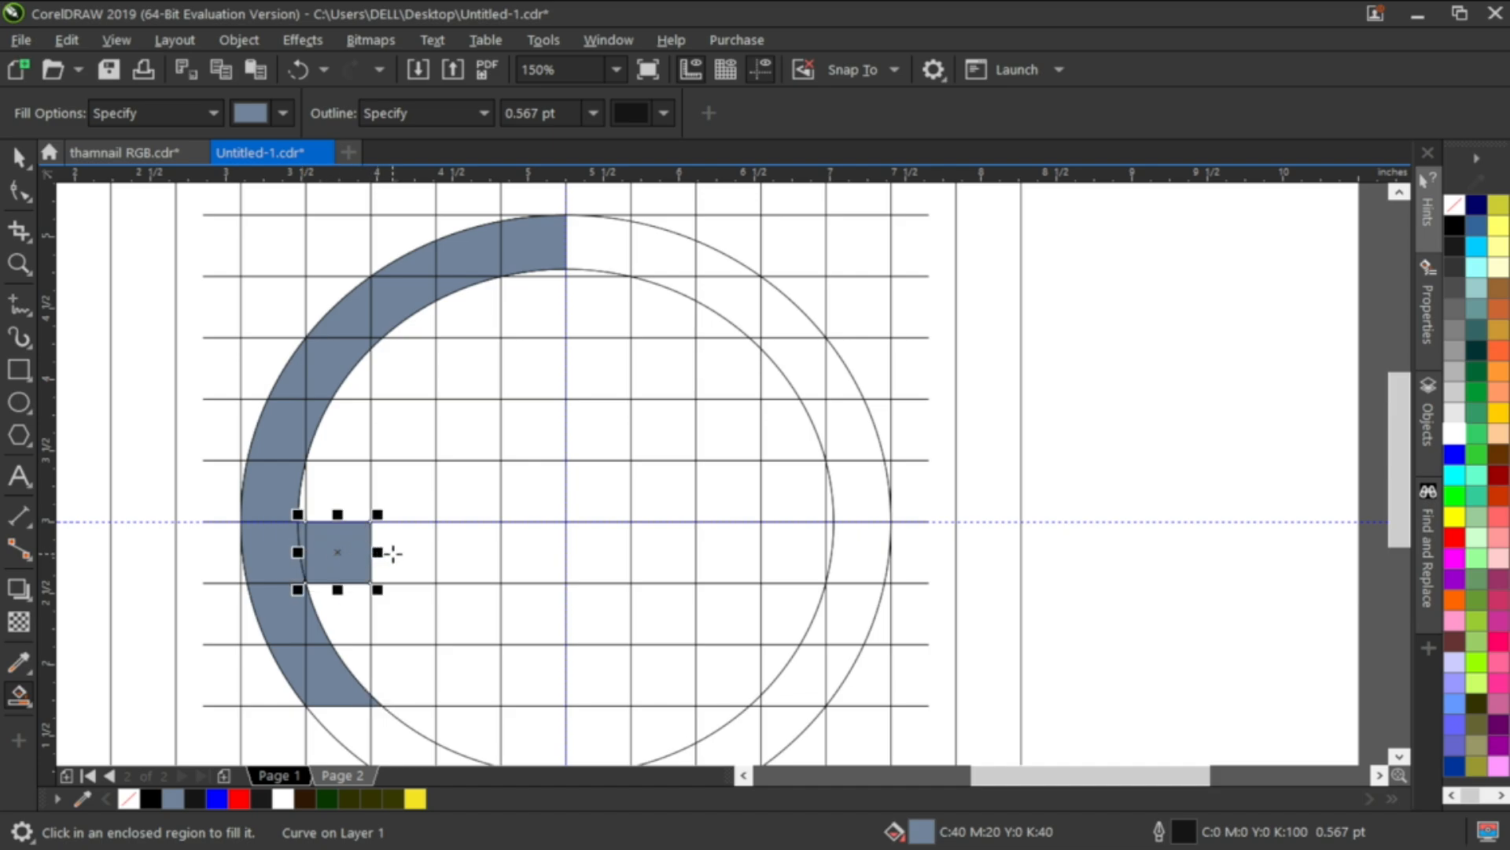
{"action": "left_click", "coordinate": [392, 553]}
Step: Smart-fill the grid column just left of the vertical guideline, from the ring's top inner edge to two rows below the horizontal guideline
{"action": "left_click", "coordinate": [530, 307]}
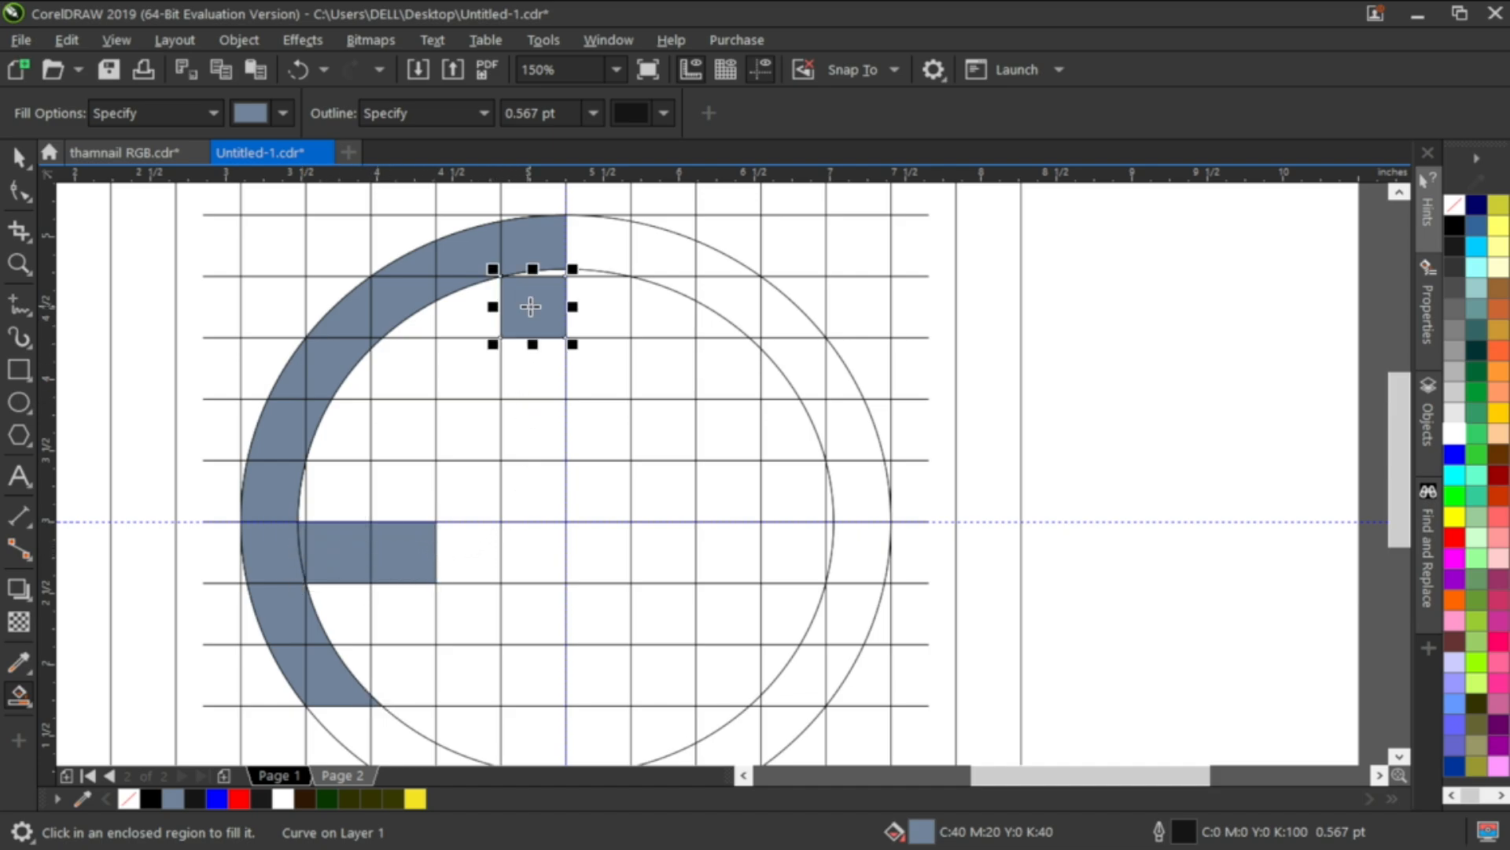
{"action": "left_click", "coordinate": [542, 273]}
{"action": "left_click", "coordinate": [533, 346]}
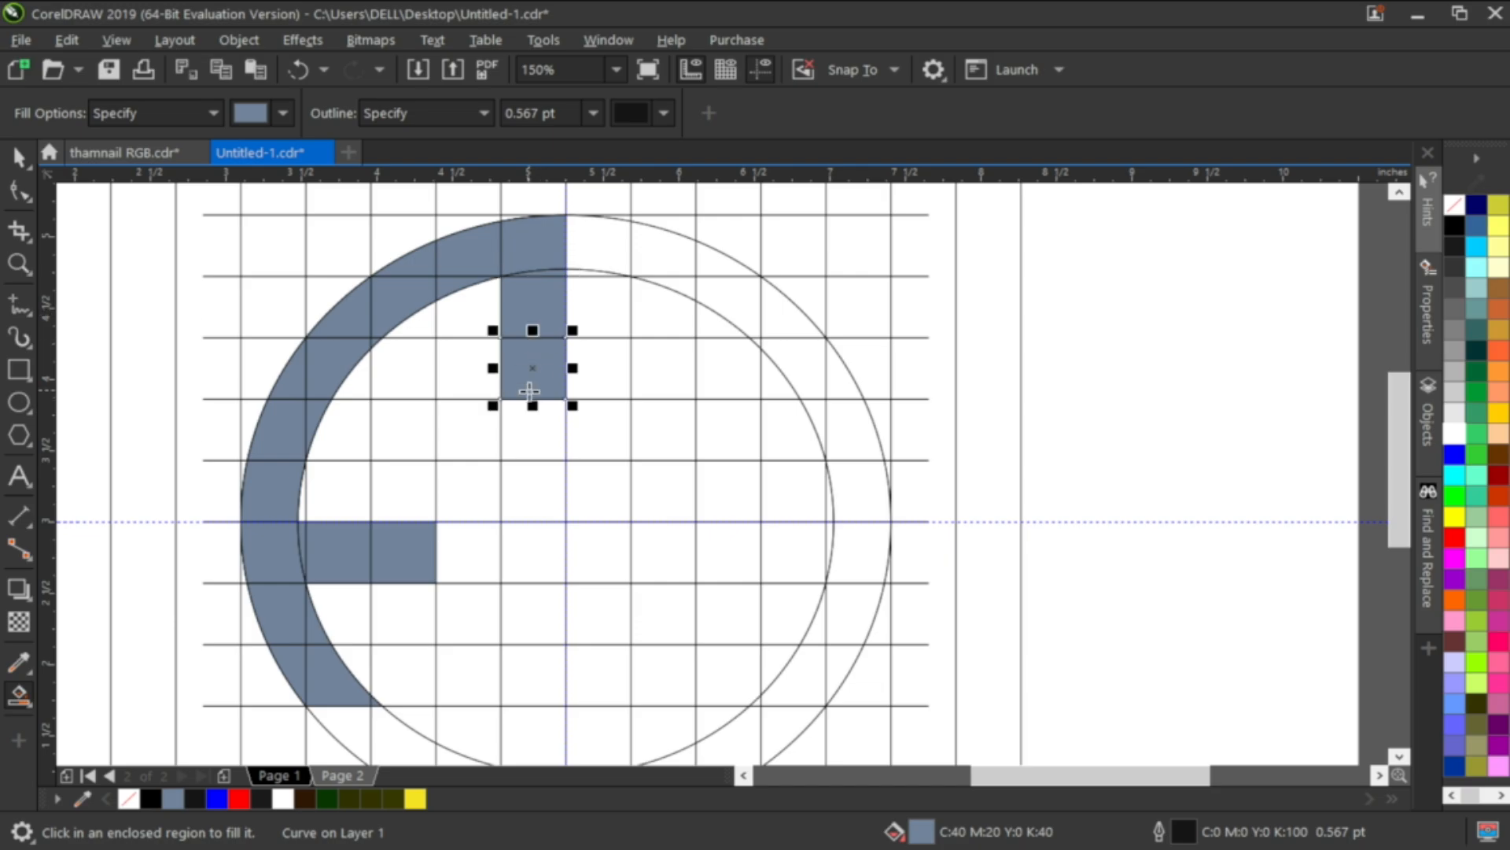
{"action": "left_click", "coordinate": [528, 441]}
{"action": "left_click", "coordinate": [534, 509]}
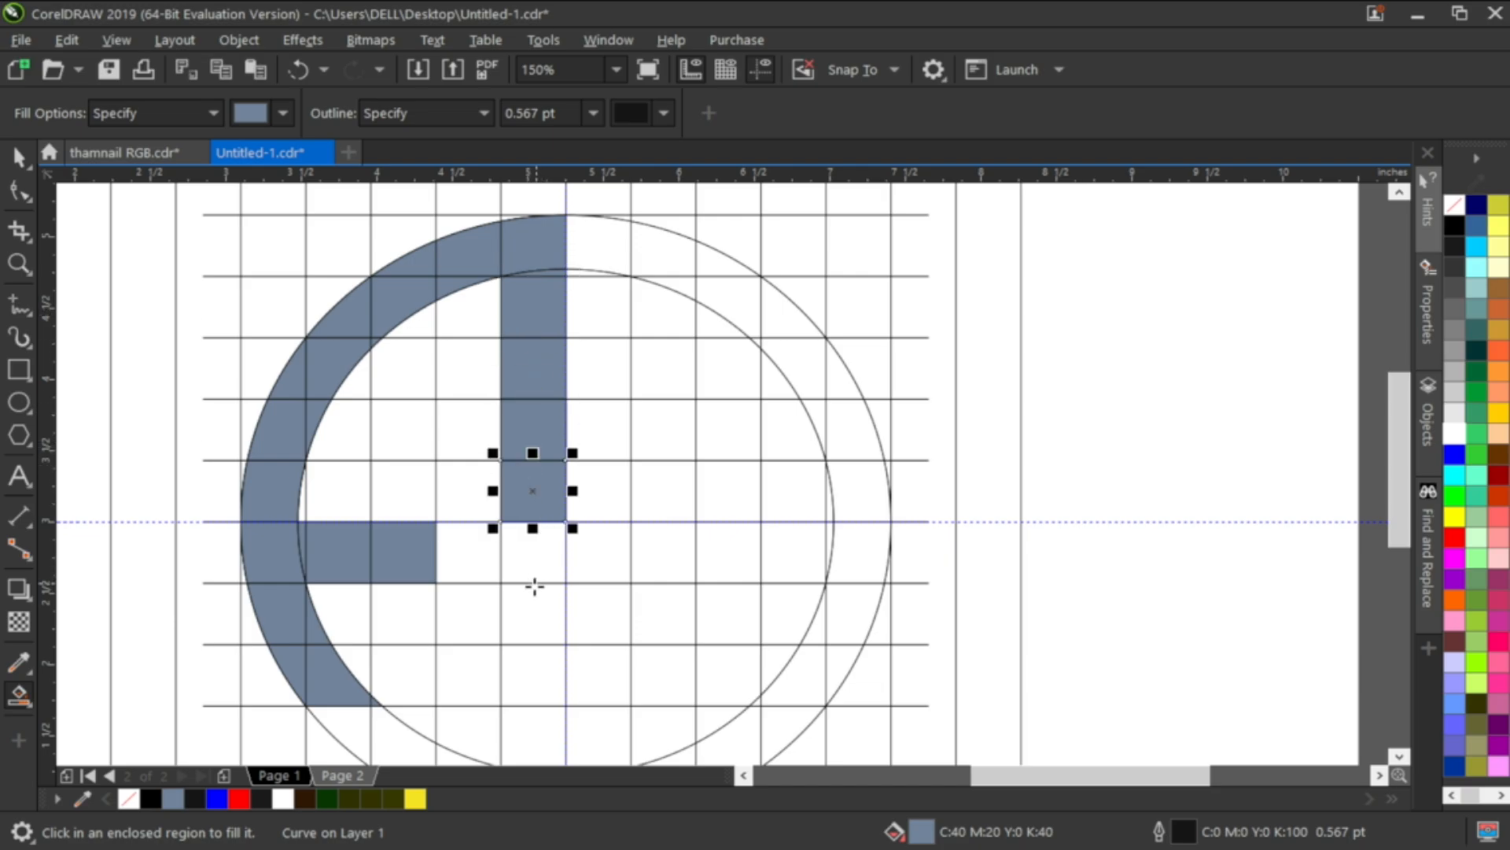
{"action": "left_click", "coordinate": [533, 617]}
{"action": "left_click", "coordinate": [523, 553]}
Step: Extend the column left of the vertical guideline with Smart Fill down through the ring's bottom edge, including the thin sliver at the inner circle
{"action": "scroll", "coordinate": [512, 499], "scroll_direction": "down", "scroll_amount": 2}
{"action": "scroll", "coordinate": [502, 609], "scroll_direction": "up", "scroll_amount": 2}
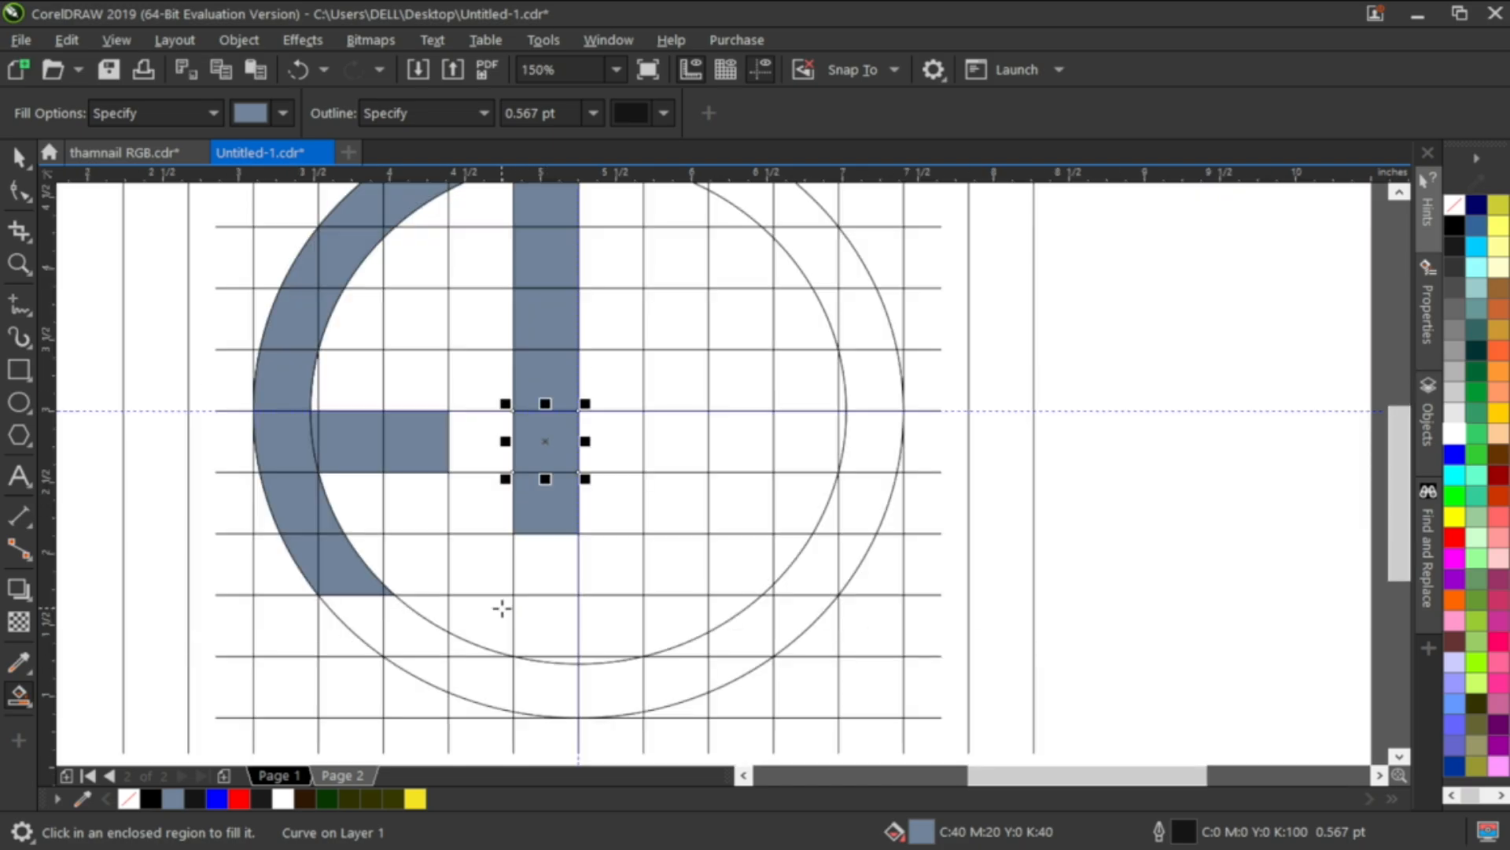
{"action": "left_click", "coordinate": [543, 559]}
{"action": "left_click", "coordinate": [546, 633]}
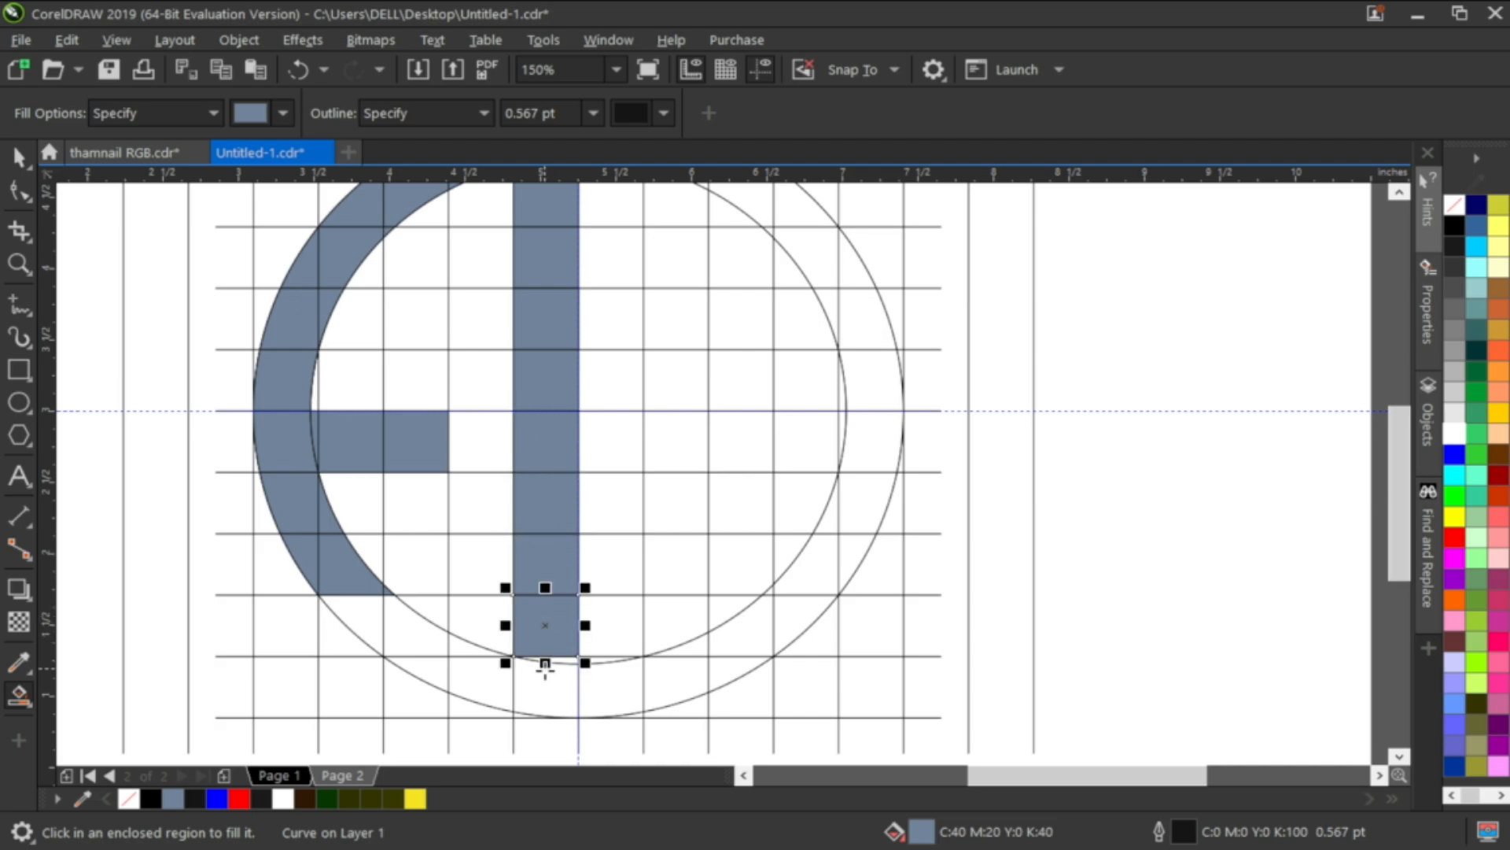
{"action": "left_click", "coordinate": [547, 688]}
{"action": "left_click", "coordinate": [560, 661]}
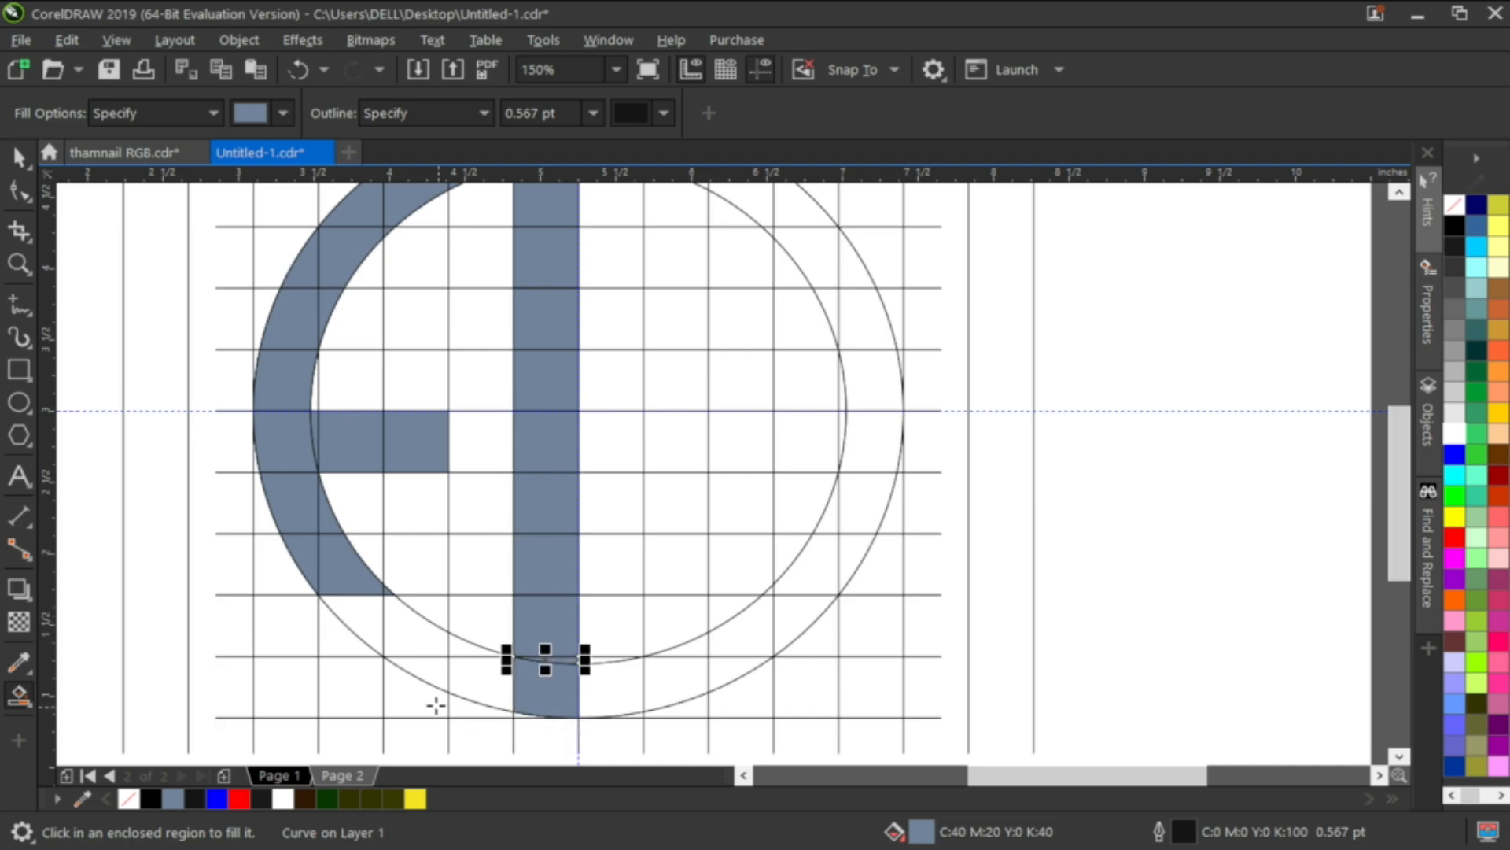
{"action": "left_click", "coordinate": [314, 392]}
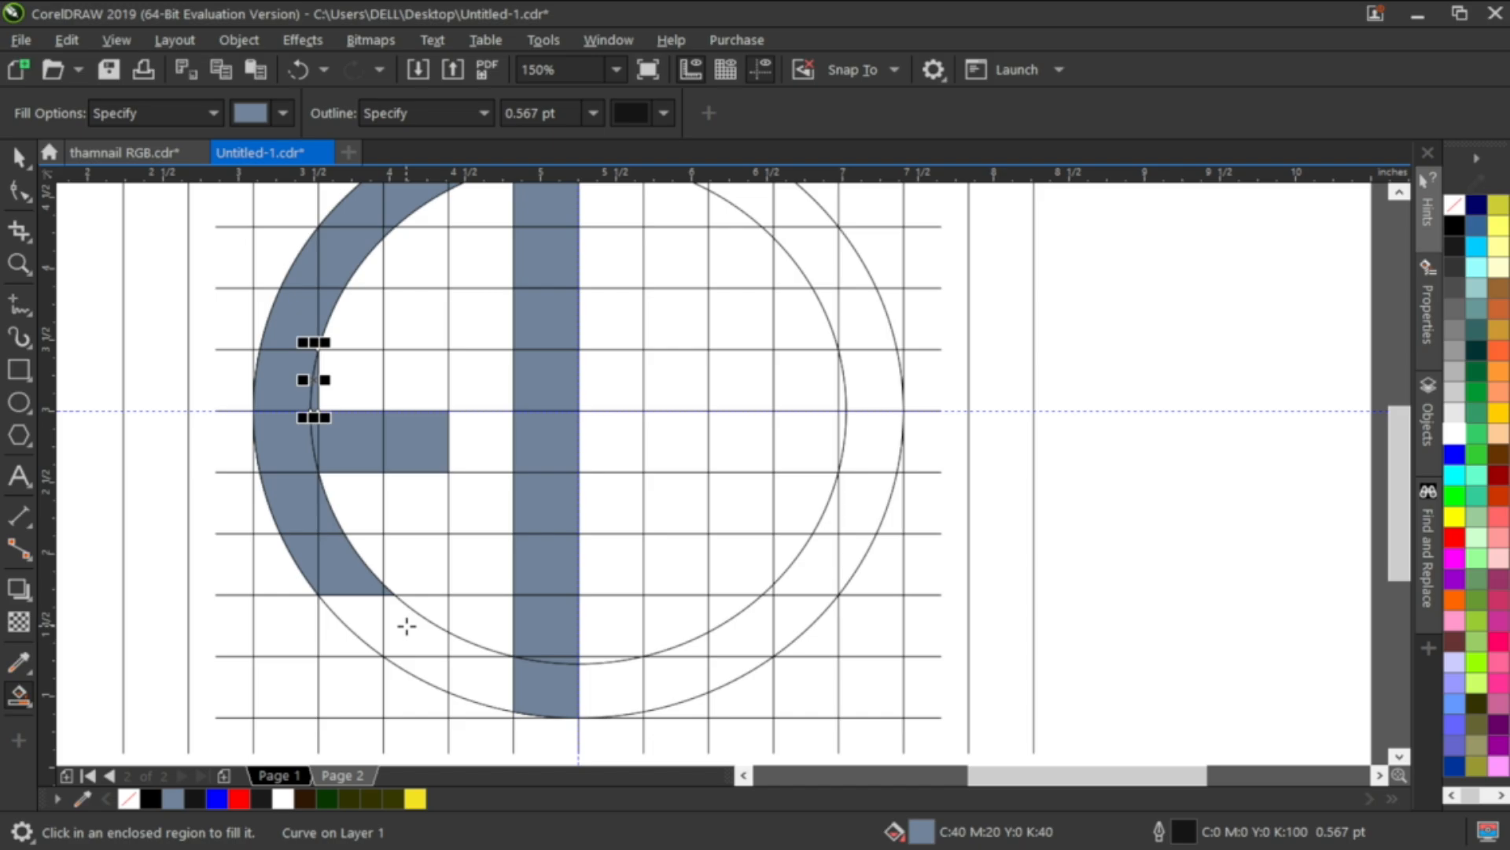
{"action": "key", "text": "ctrl+z"}
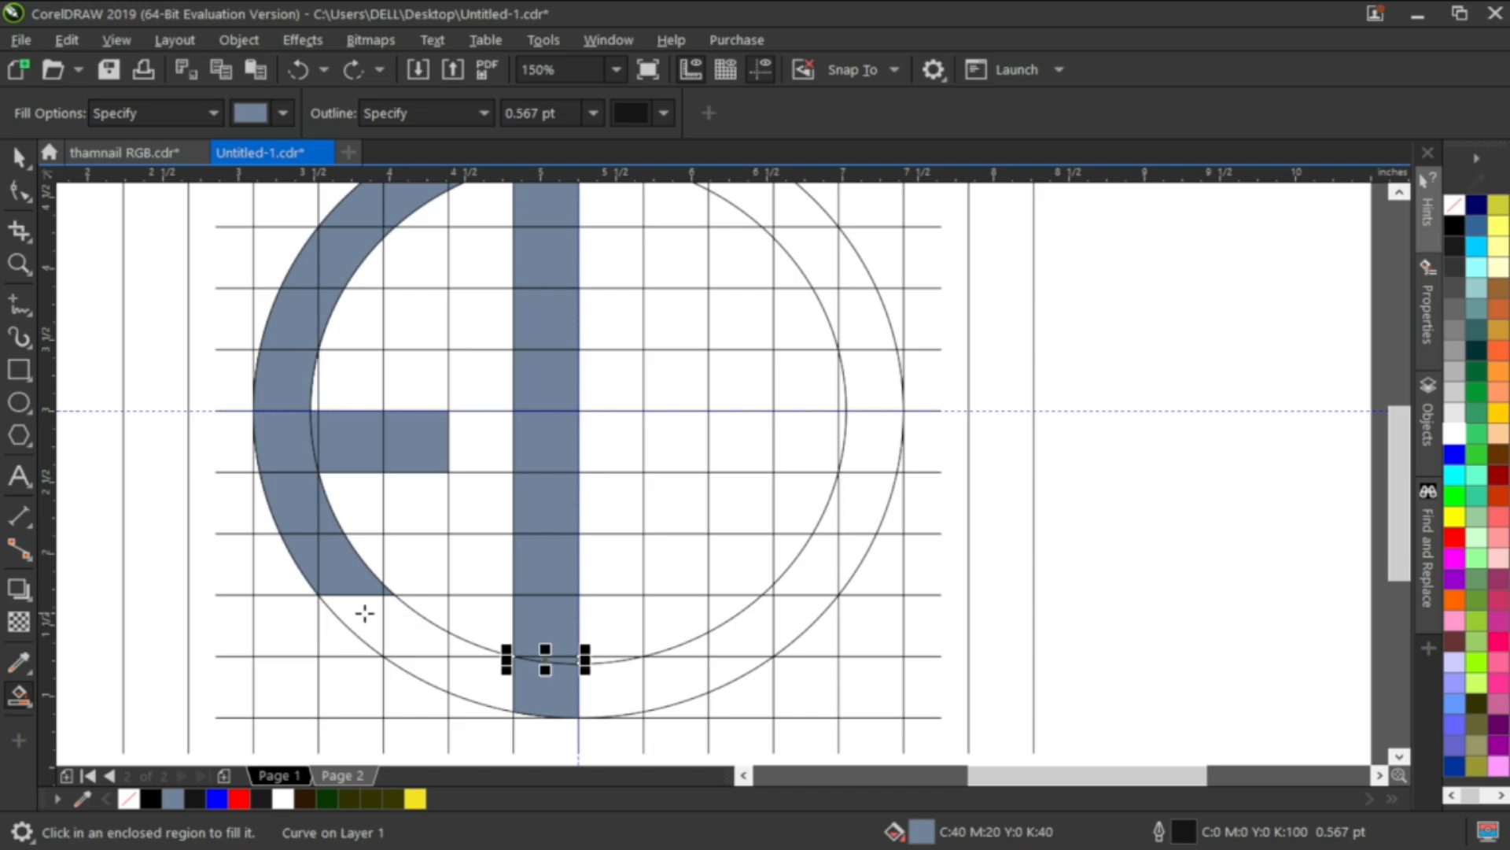
Step: Smart-fill the column just right of the vertical guideline, from the ring's top cell down to two rows below the horizontal guideline
{"action": "scroll", "coordinate": [362, 613], "scroll_direction": "down", "scroll_amount": 1}
{"action": "scroll", "coordinate": [430, 491], "scroll_direction": "up", "scroll_amount": 1}
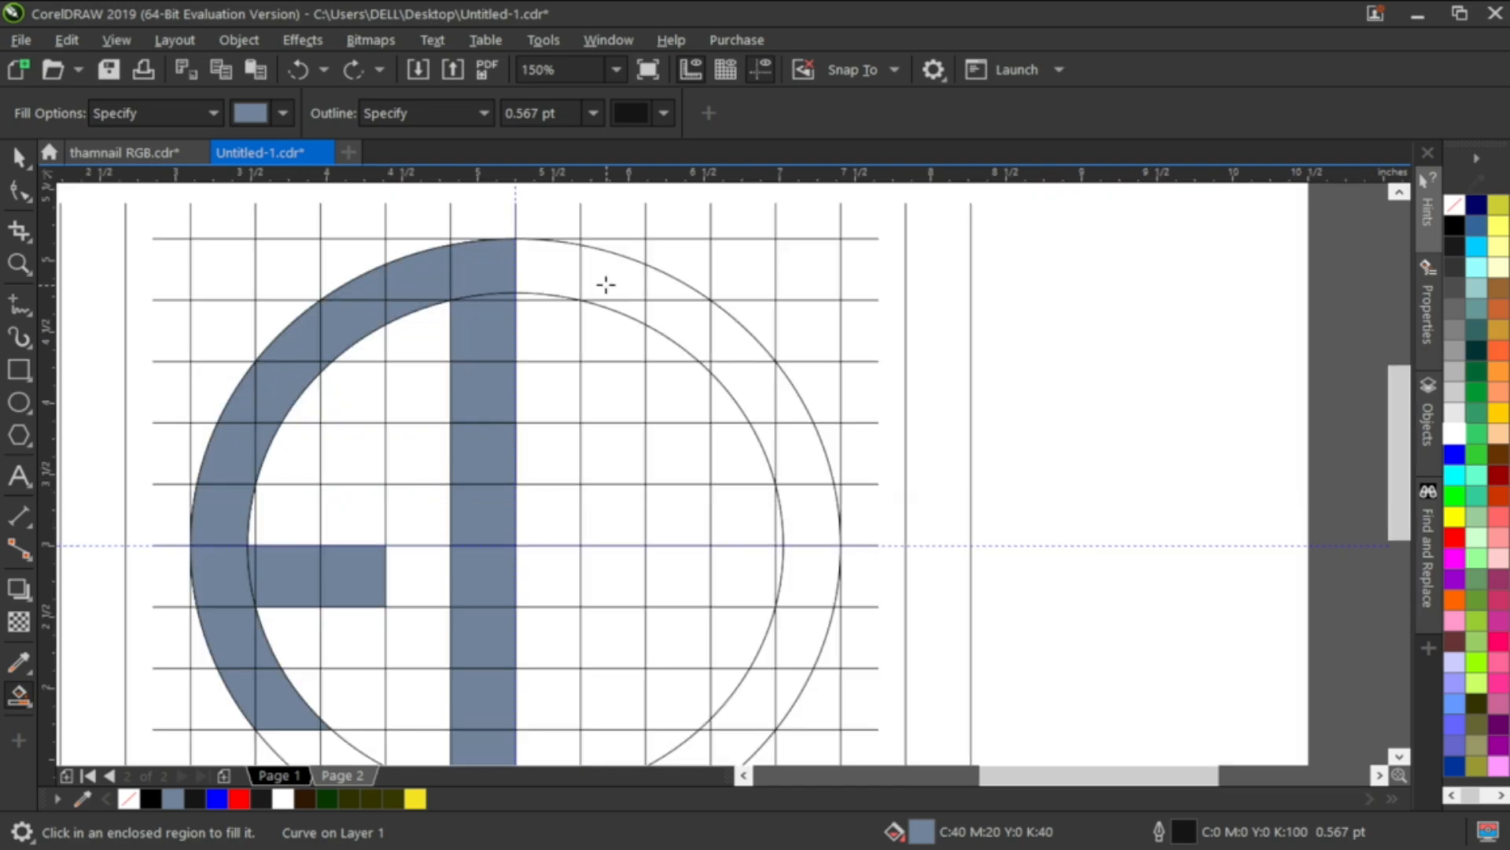
{"action": "left_click", "coordinate": [551, 271]}
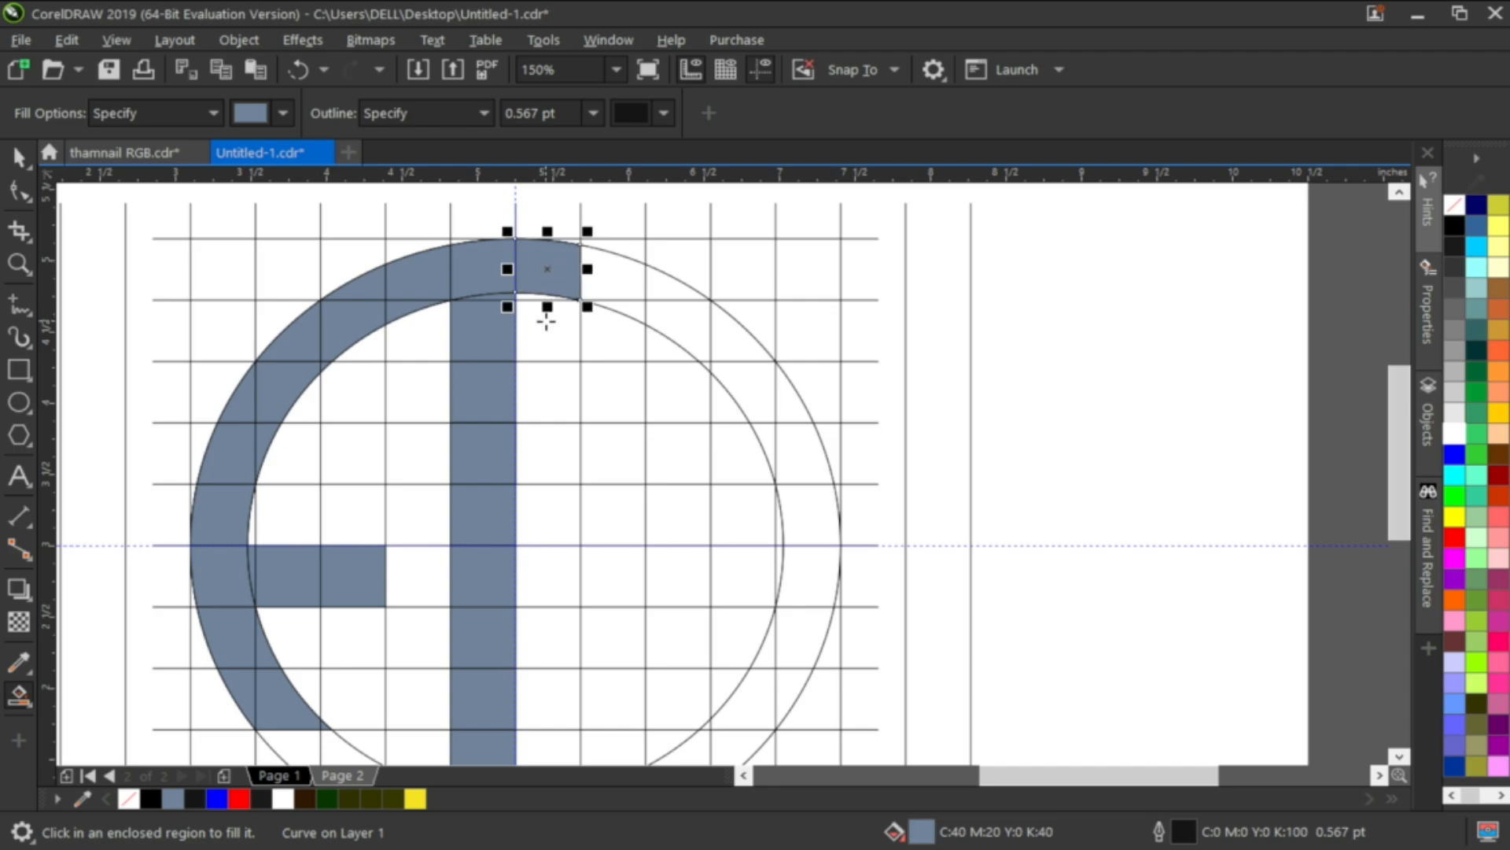
{"action": "left_click", "coordinate": [537, 296]}
{"action": "left_click", "coordinate": [538, 334]}
{"action": "left_click", "coordinate": [538, 401]}
{"action": "left_click", "coordinate": [553, 470]}
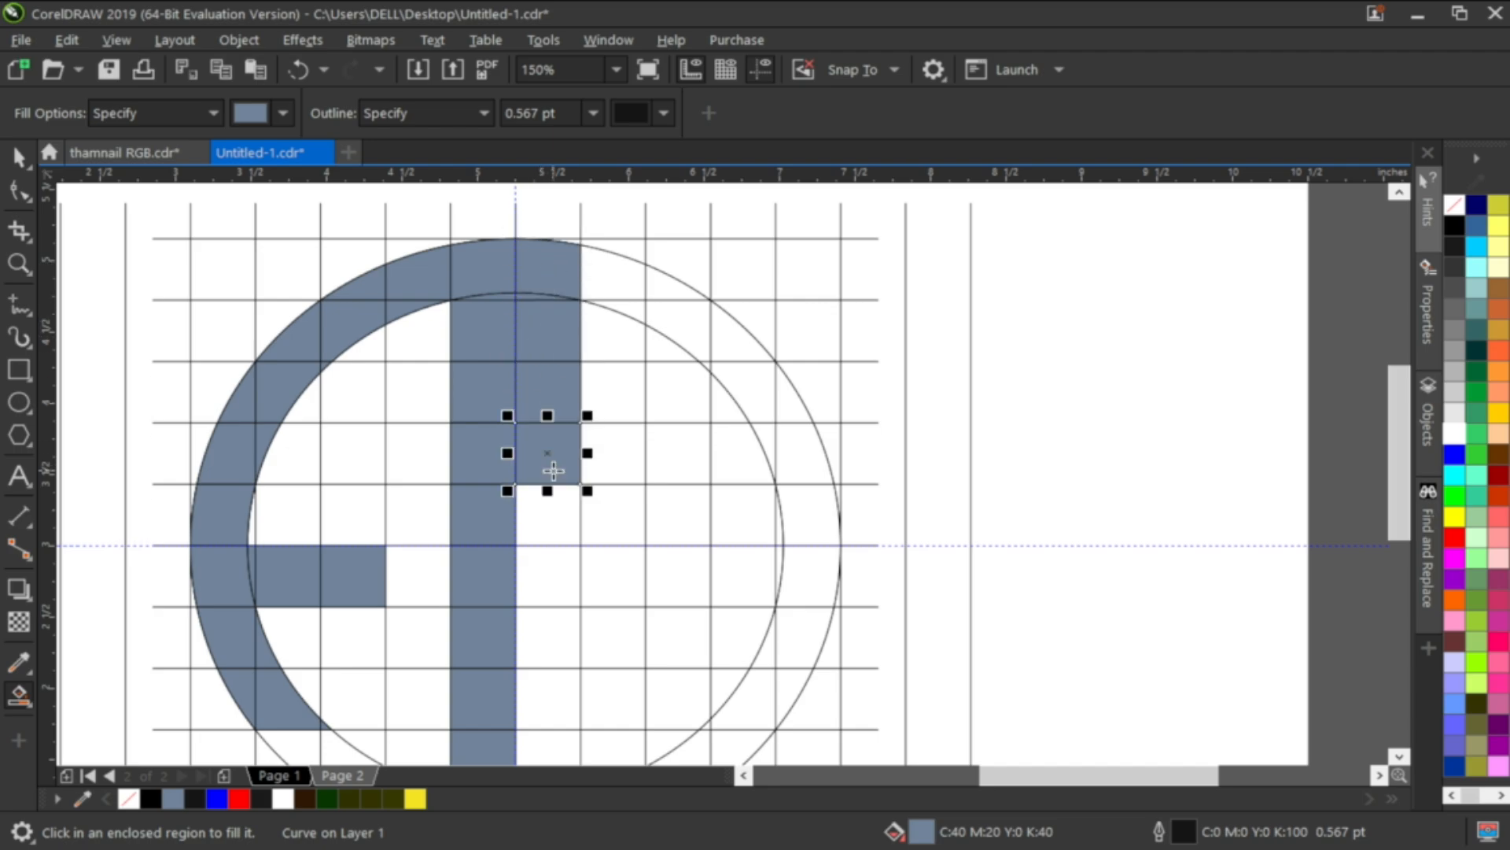
{"action": "left_click", "coordinate": [560, 522]}
{"action": "left_click", "coordinate": [543, 579]}
{"action": "left_click", "coordinate": [543, 653]}
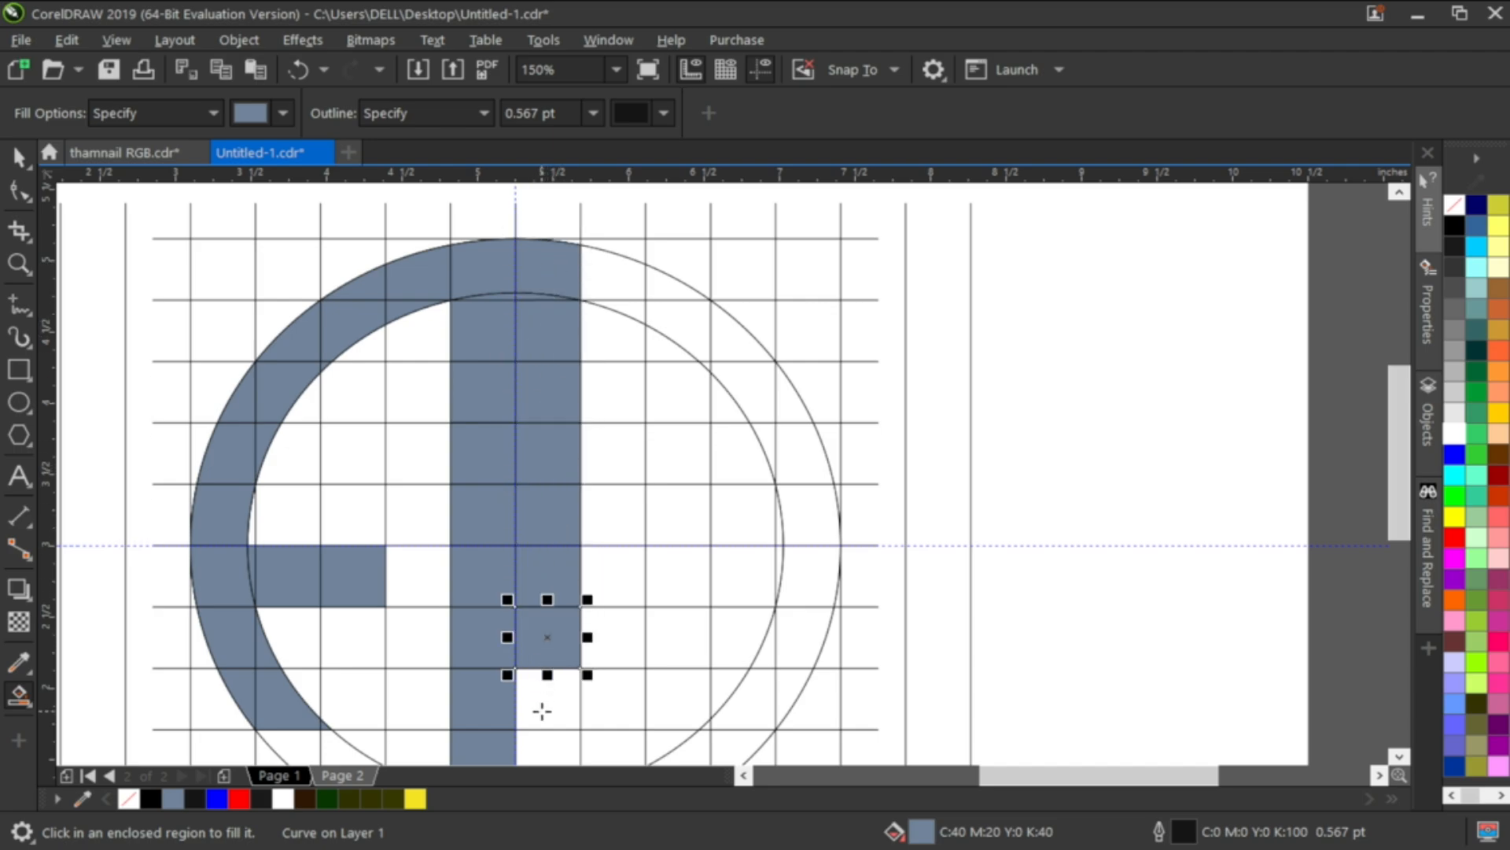
Step: Complete the column right of the vertical guideline with Smart Fill down to the outer circle, including the sliver along the inner circle
{"action": "left_click", "coordinate": [541, 711]}
{"action": "scroll", "coordinate": [513, 388], "scroll_direction": "down", "scroll_amount": 2}
{"action": "scroll", "coordinate": [551, 586], "scroll_direction": "up", "scroll_amount": 2}
{"action": "left_click", "coordinate": [501, 565]}
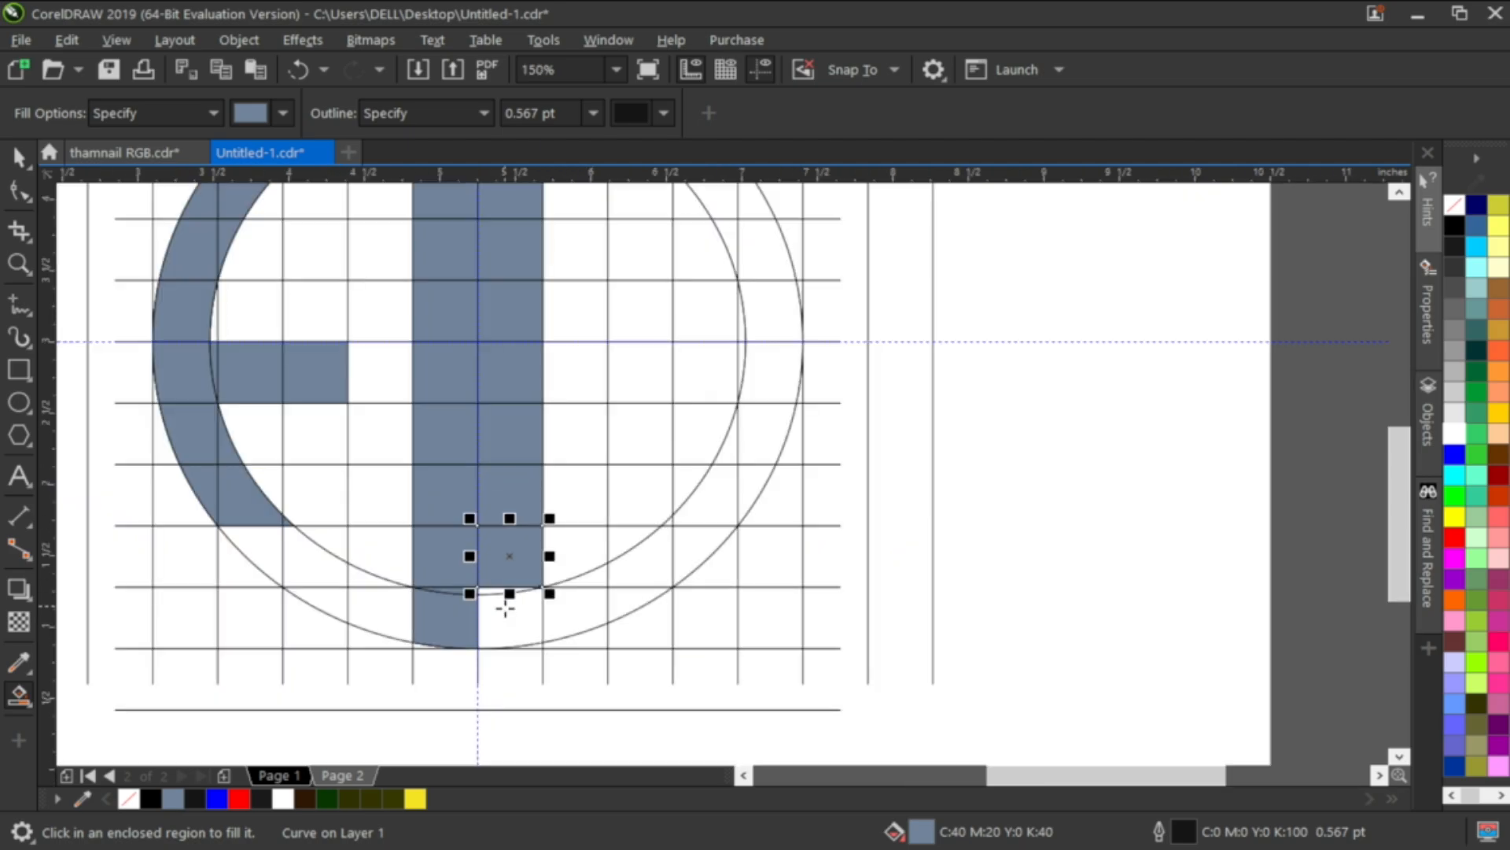
{"action": "left_click", "coordinate": [494, 595]}
{"action": "left_click", "coordinate": [490, 587]}
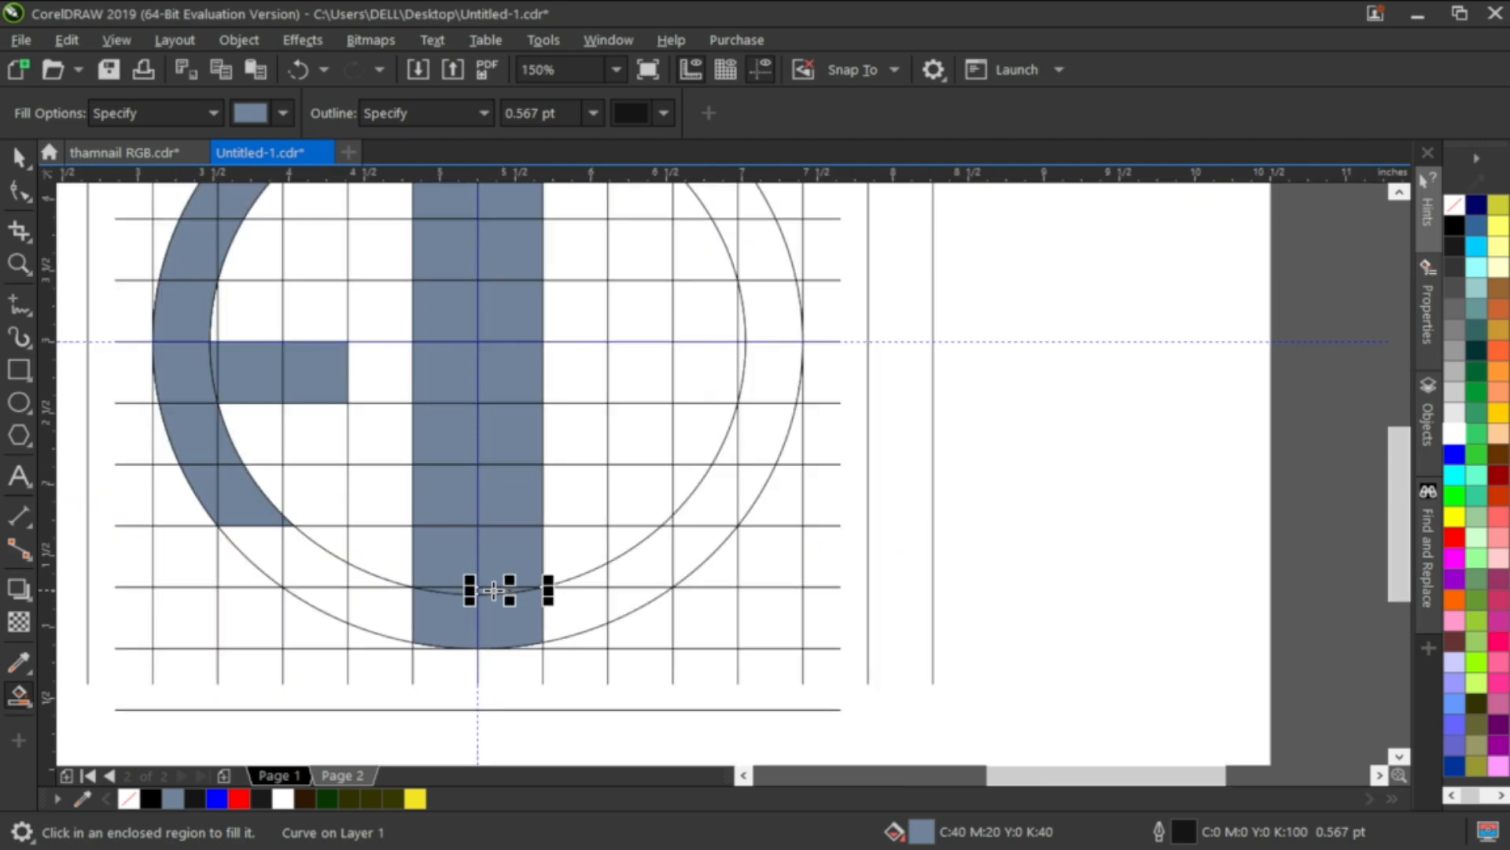
Step: Smart-fill the ring's upper-right arc from the central column around to the horizontal guideline, including the small leftover slivers
{"action": "scroll", "coordinate": [507, 590], "scroll_direction": "down", "scroll_amount": 2}
{"action": "scroll", "coordinate": [554, 332], "scroll_direction": "up", "scroll_amount": 2}
{"action": "left_click", "coordinate": [554, 332]}
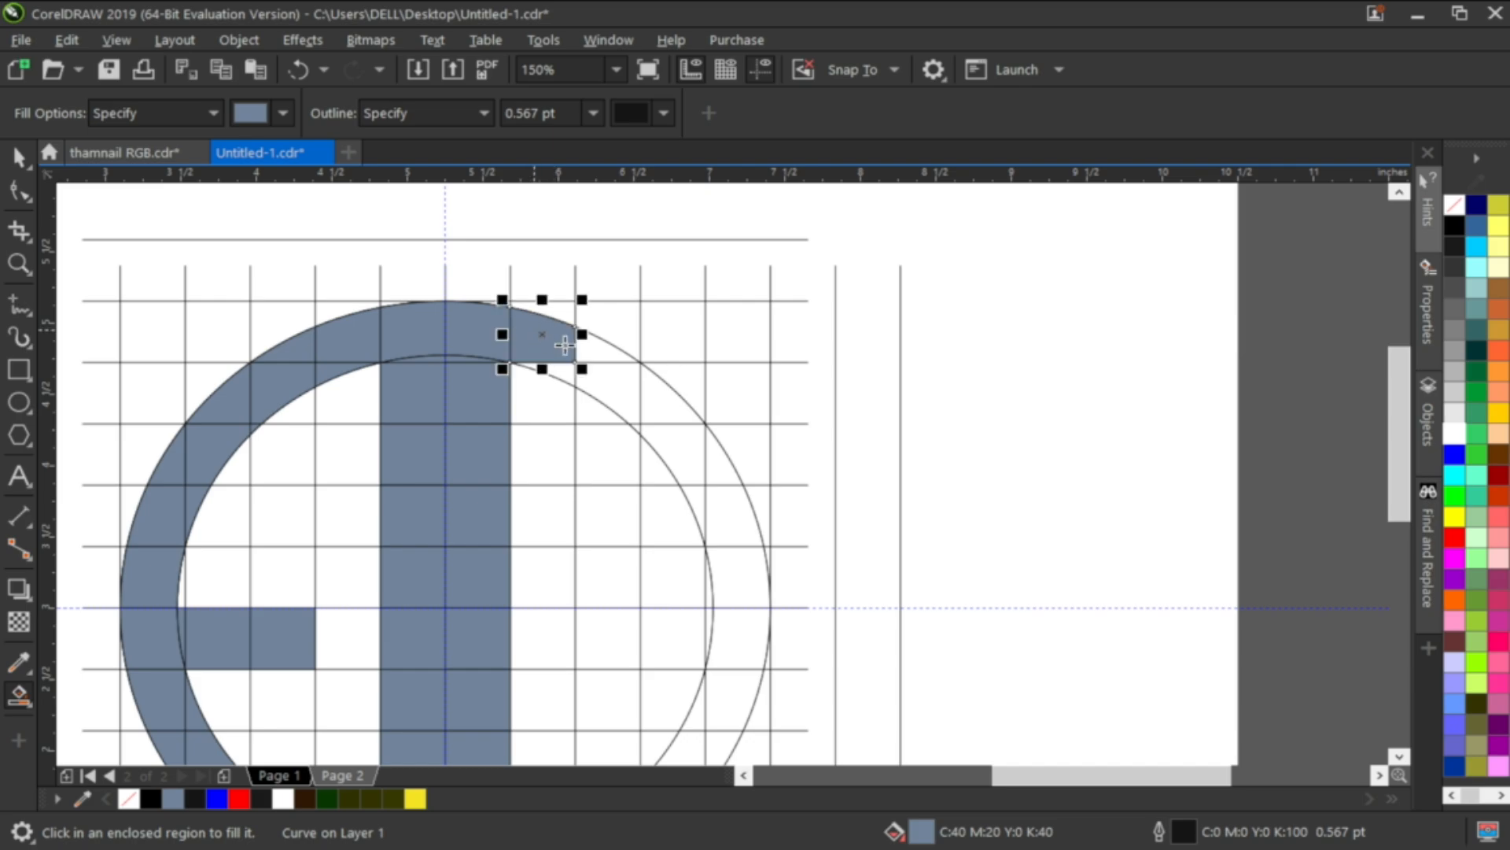
{"action": "left_click", "coordinate": [565, 371]}
{"action": "left_click", "coordinate": [600, 345]}
{"action": "left_click", "coordinate": [659, 389]}
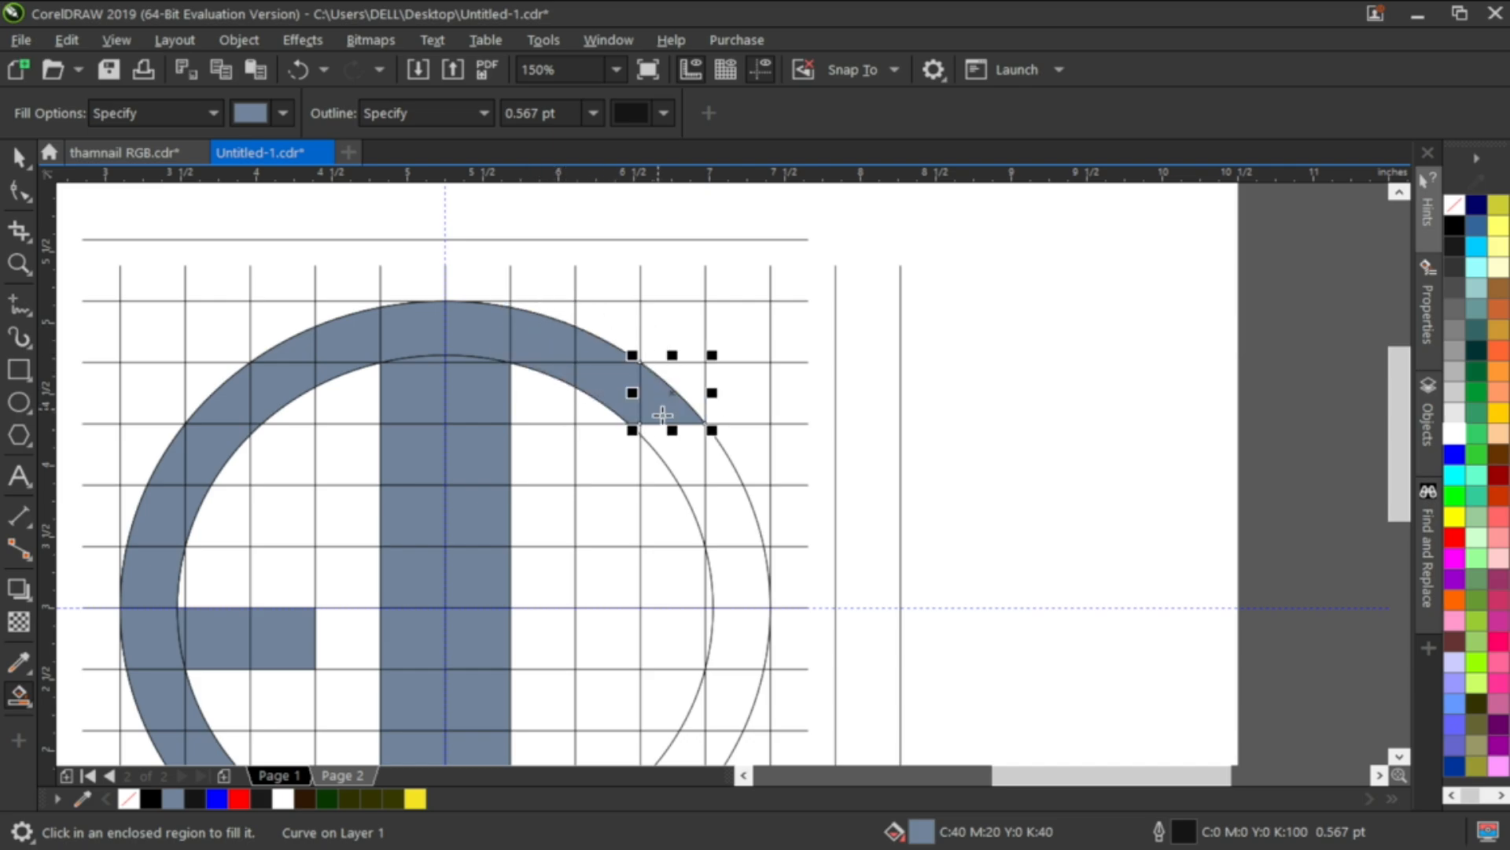
{"action": "left_click", "coordinate": [668, 448]}
{"action": "left_click", "coordinate": [712, 464]}
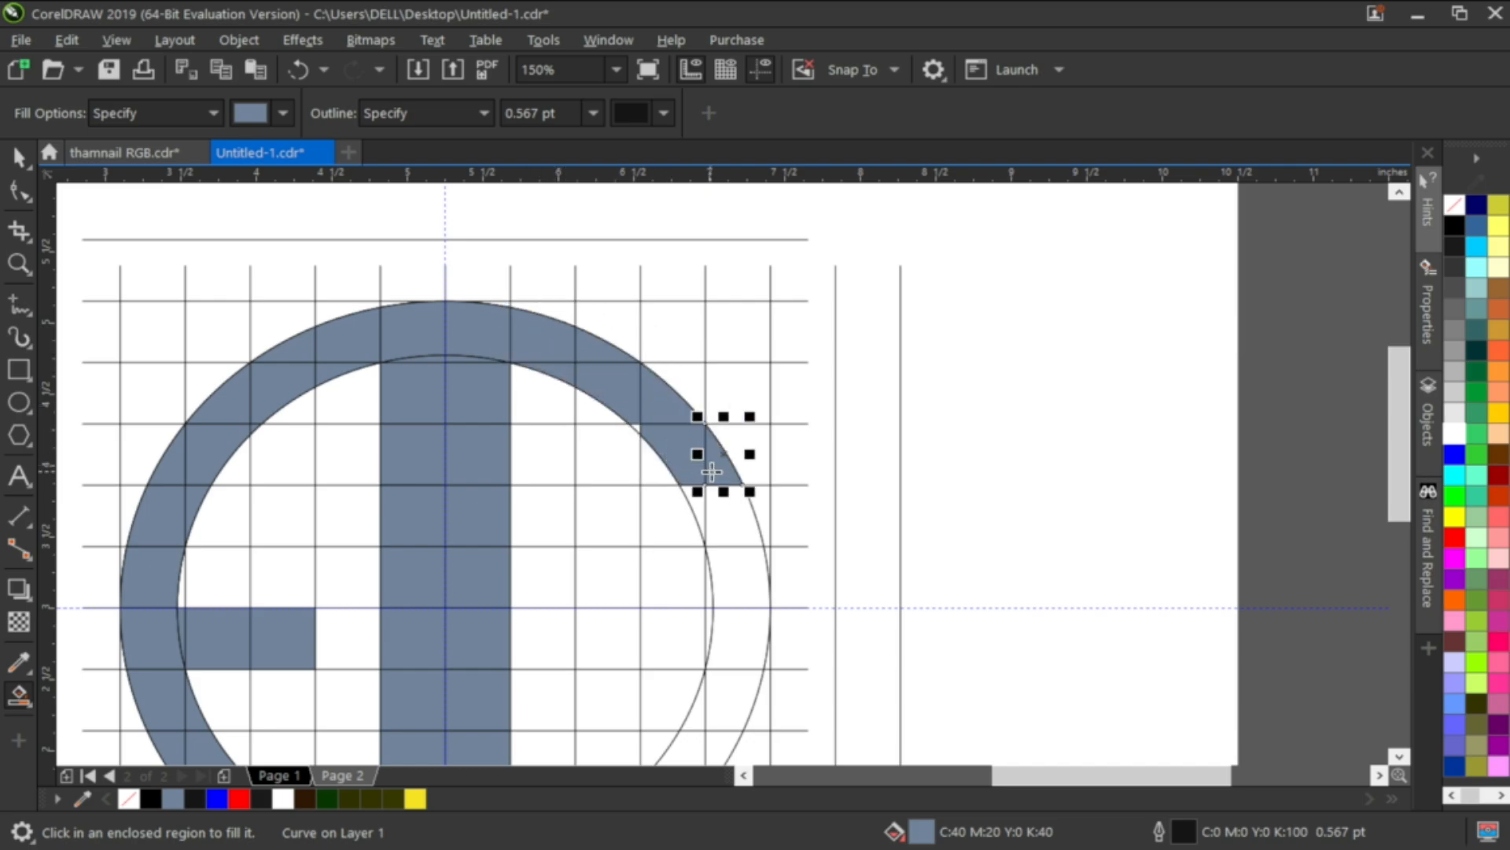
{"action": "left_click", "coordinate": [634, 429]}
{"action": "left_click", "coordinate": [700, 510]}
{"action": "left_click", "coordinate": [737, 582]}
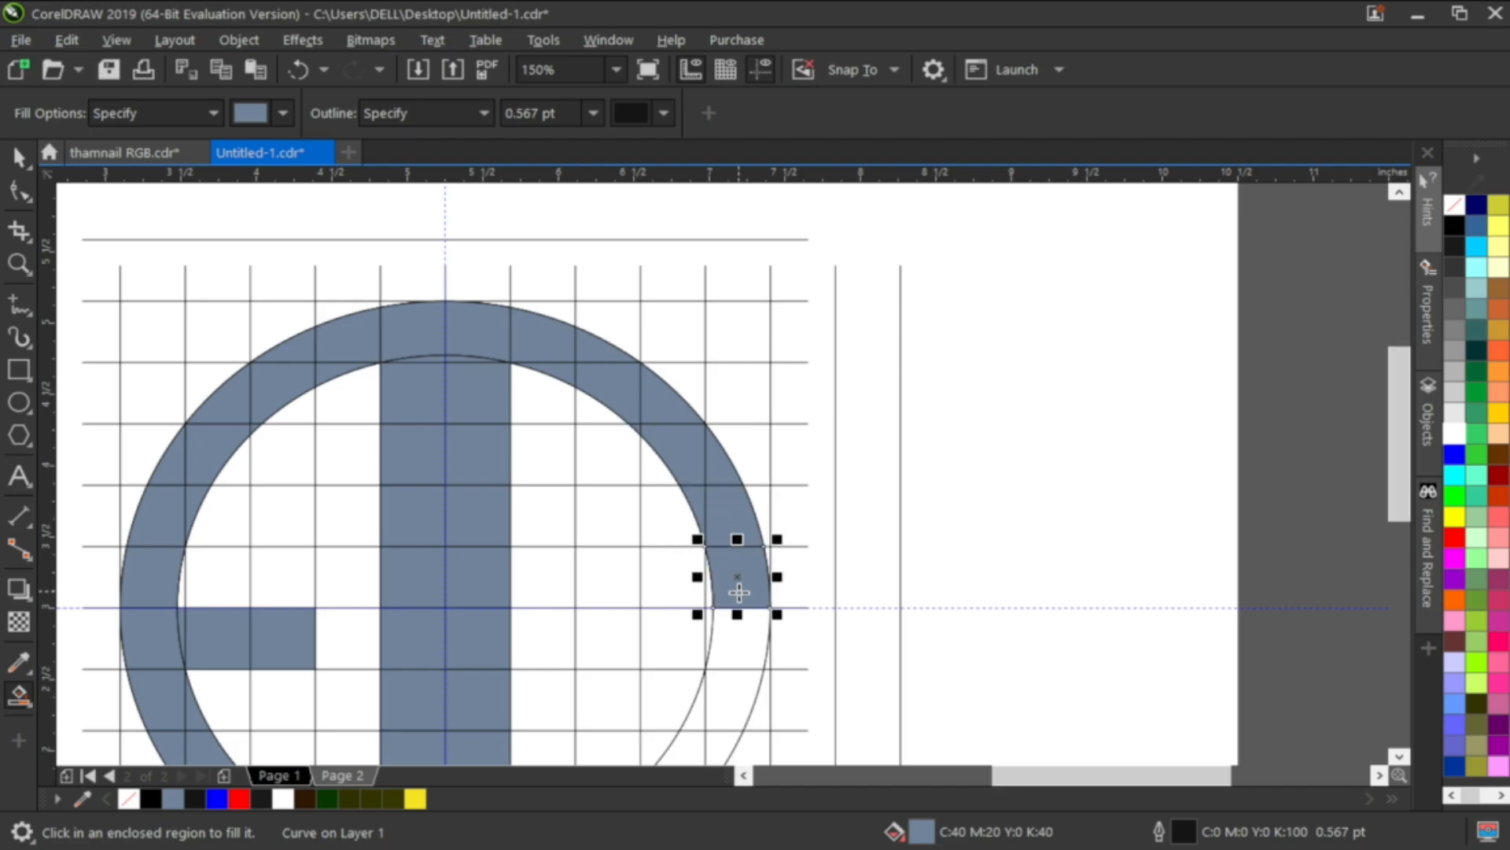
Step: Smart-fill the ring's lower-right arc from the horizontal guideline around to the base of the central column, including the leftover slivers
{"action": "scroll", "coordinate": [708, 551], "scroll_direction": "down", "scroll_amount": 3}
{"action": "left_click", "coordinate": [692, 440]}
{"action": "left_click", "coordinate": [684, 506]}
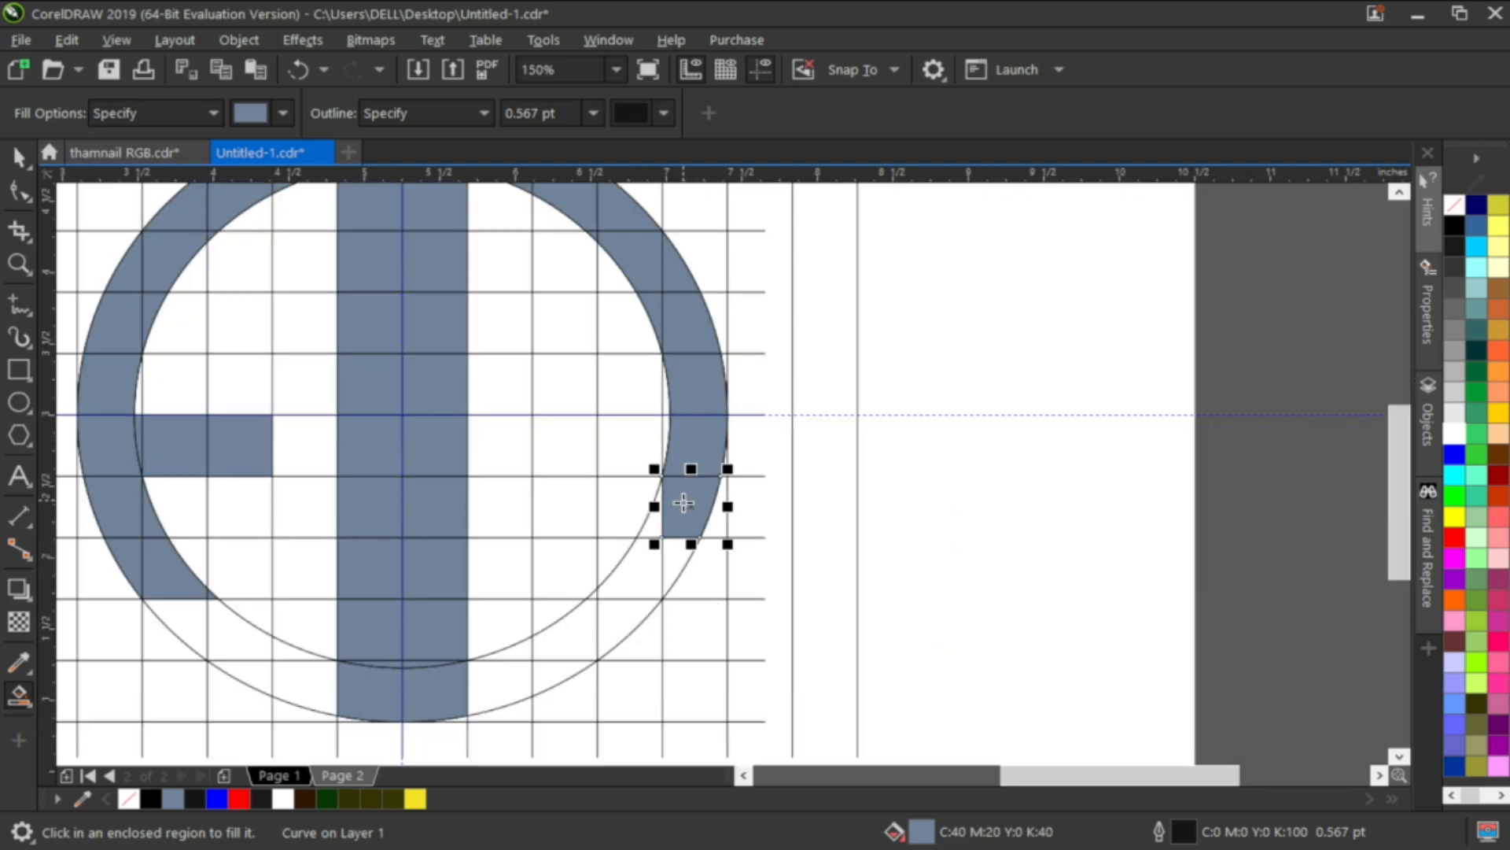
{"action": "left_click", "coordinate": [655, 526]}
{"action": "left_click", "coordinate": [647, 563]}
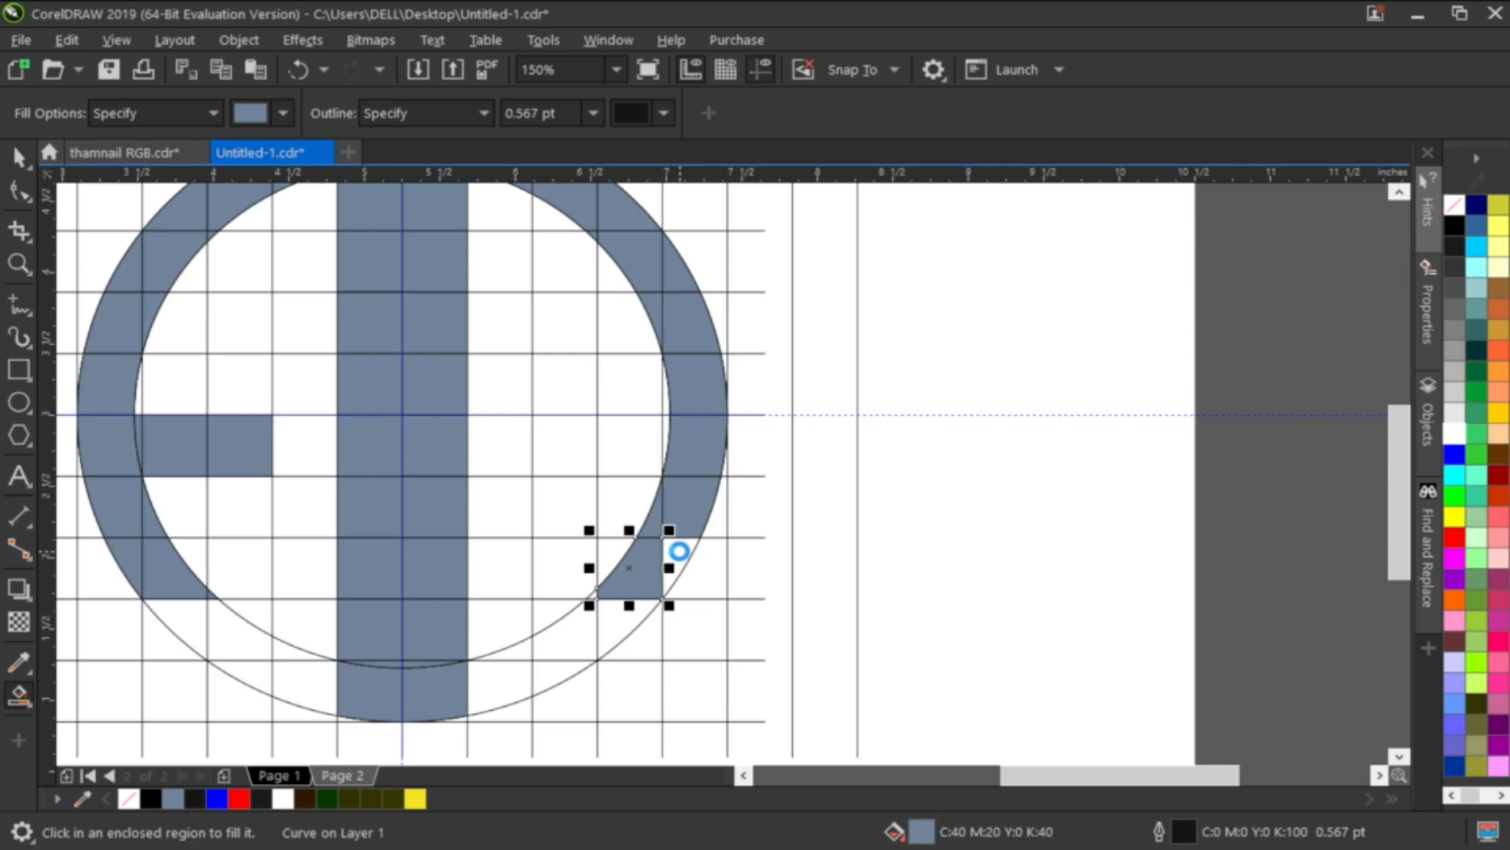
{"action": "left_click", "coordinate": [677, 550]}
{"action": "left_click", "coordinate": [606, 613]}
{"action": "left_click", "coordinate": [594, 600]}
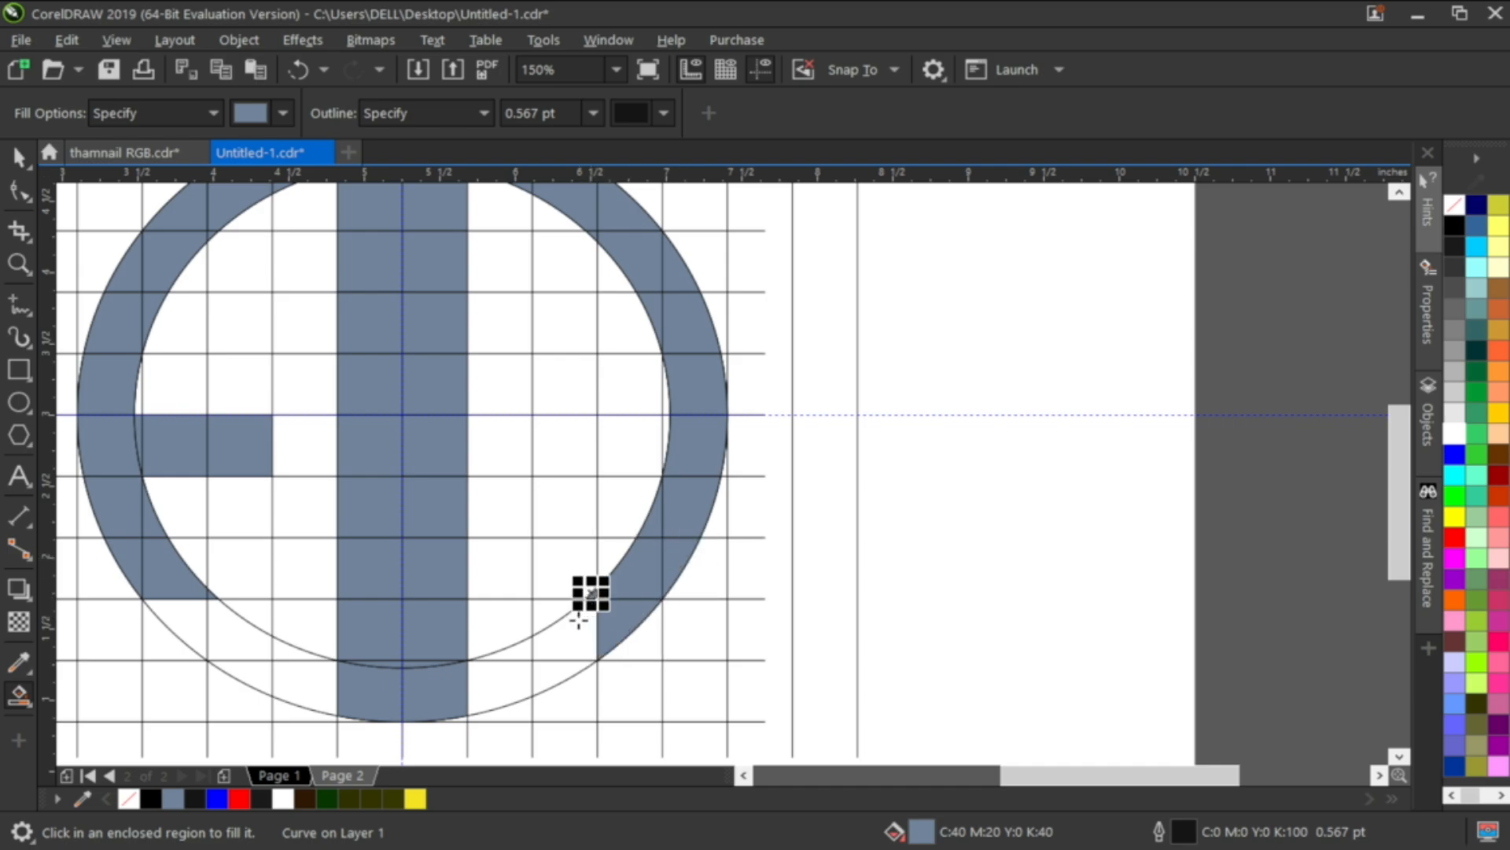
{"action": "left_click", "coordinate": [579, 622]}
{"action": "left_click", "coordinate": [567, 670]}
{"action": "left_click", "coordinate": [508, 683]}
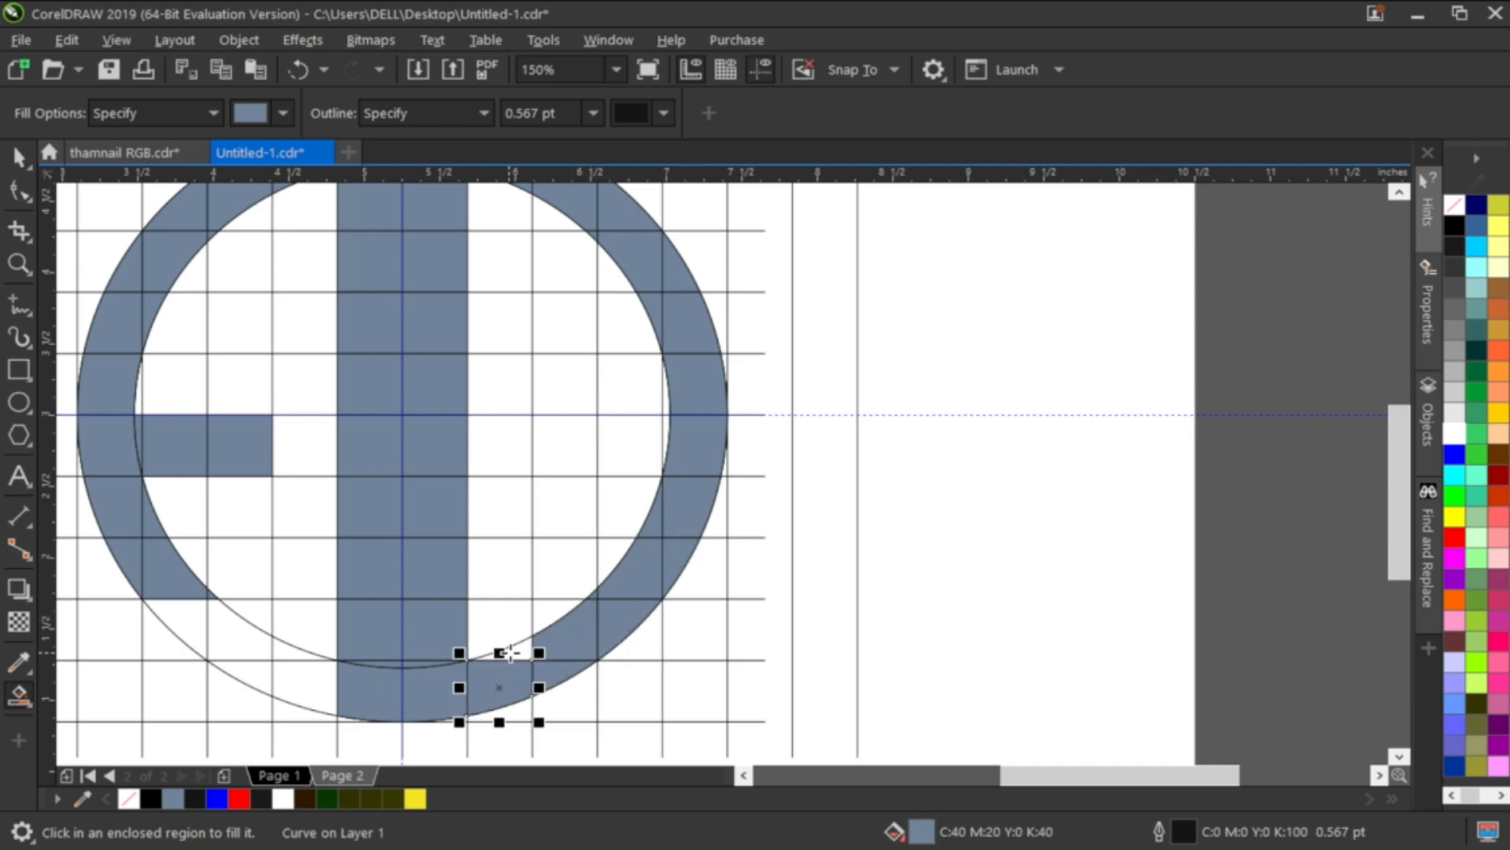
{"action": "left_click", "coordinate": [500, 646]}
Step: Delete all the horizontal and vertical grid lines, keeping the filled pieces and the two circles
{"action": "scroll", "coordinate": [446, 629], "scroll_direction": "down", "scroll_amount": 2}
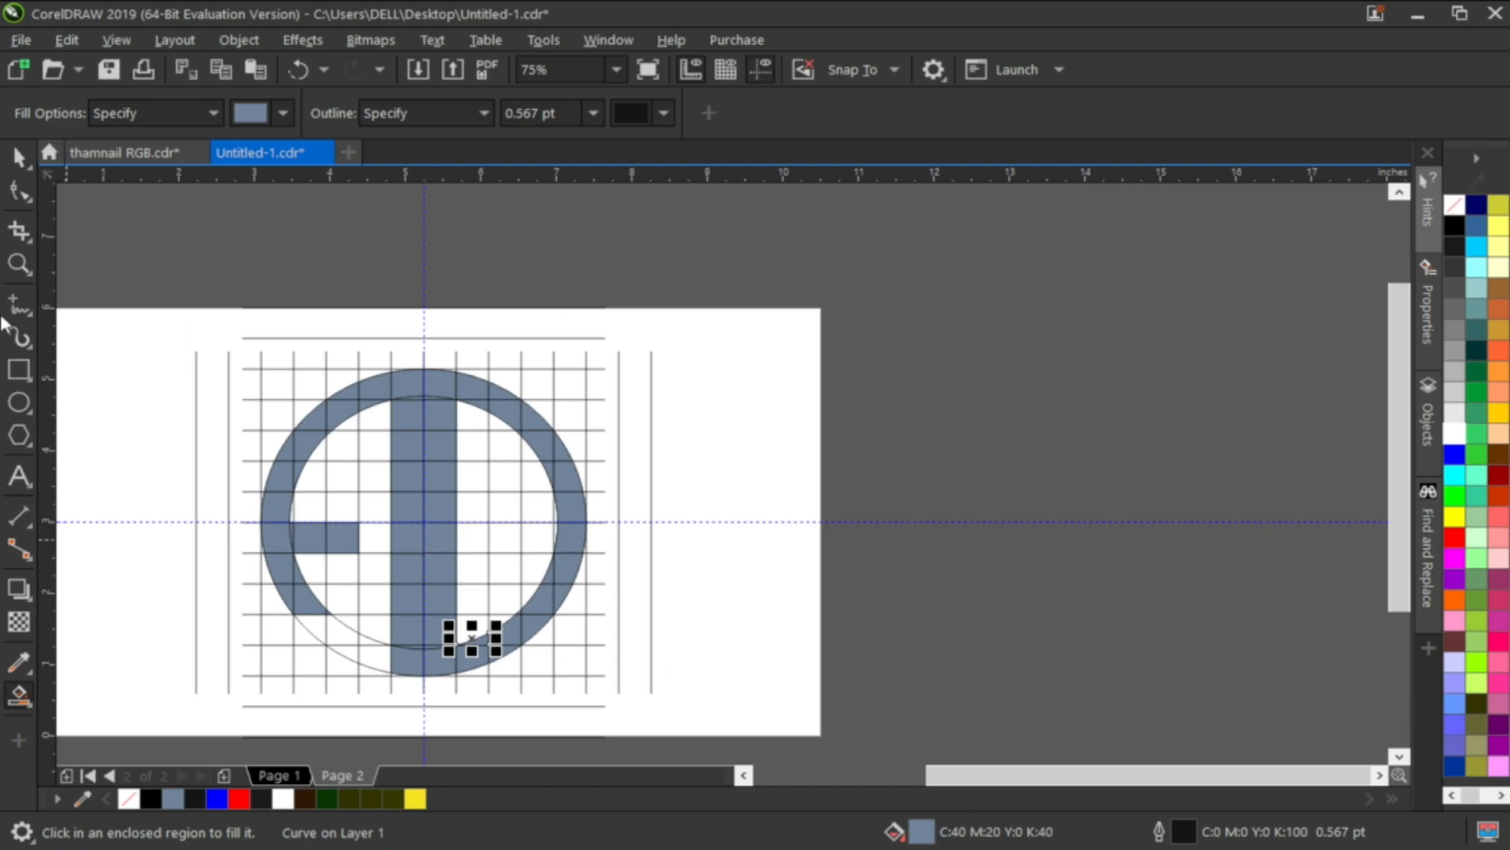
{"action": "left_click", "coordinate": [17, 158]}
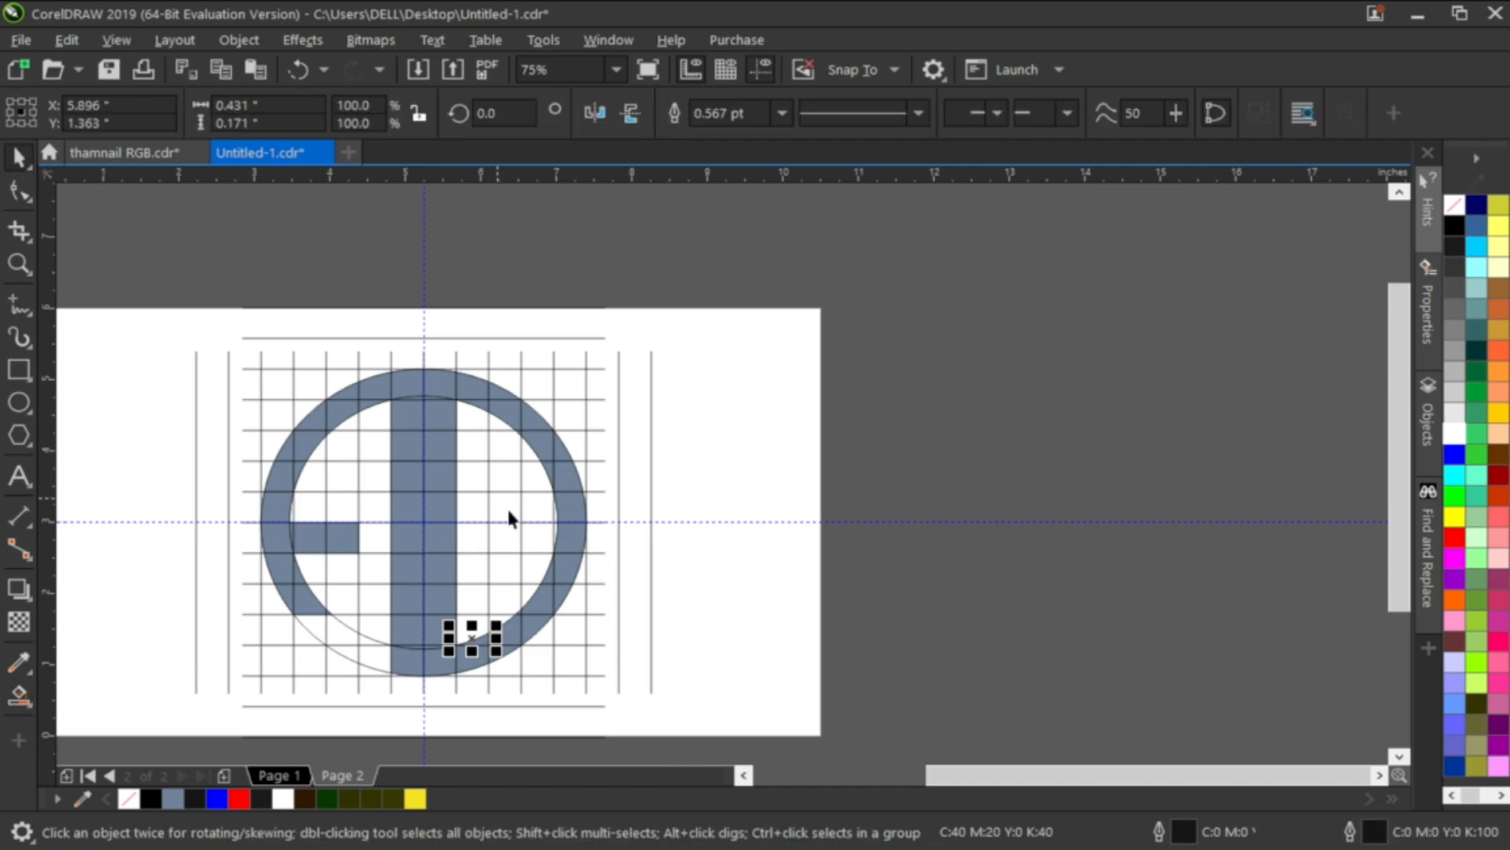
{"action": "left_click", "coordinate": [782, 634]}
{"action": "left_click_drag", "start_coordinate": [767, 708], "coordinate": [136, 696]}
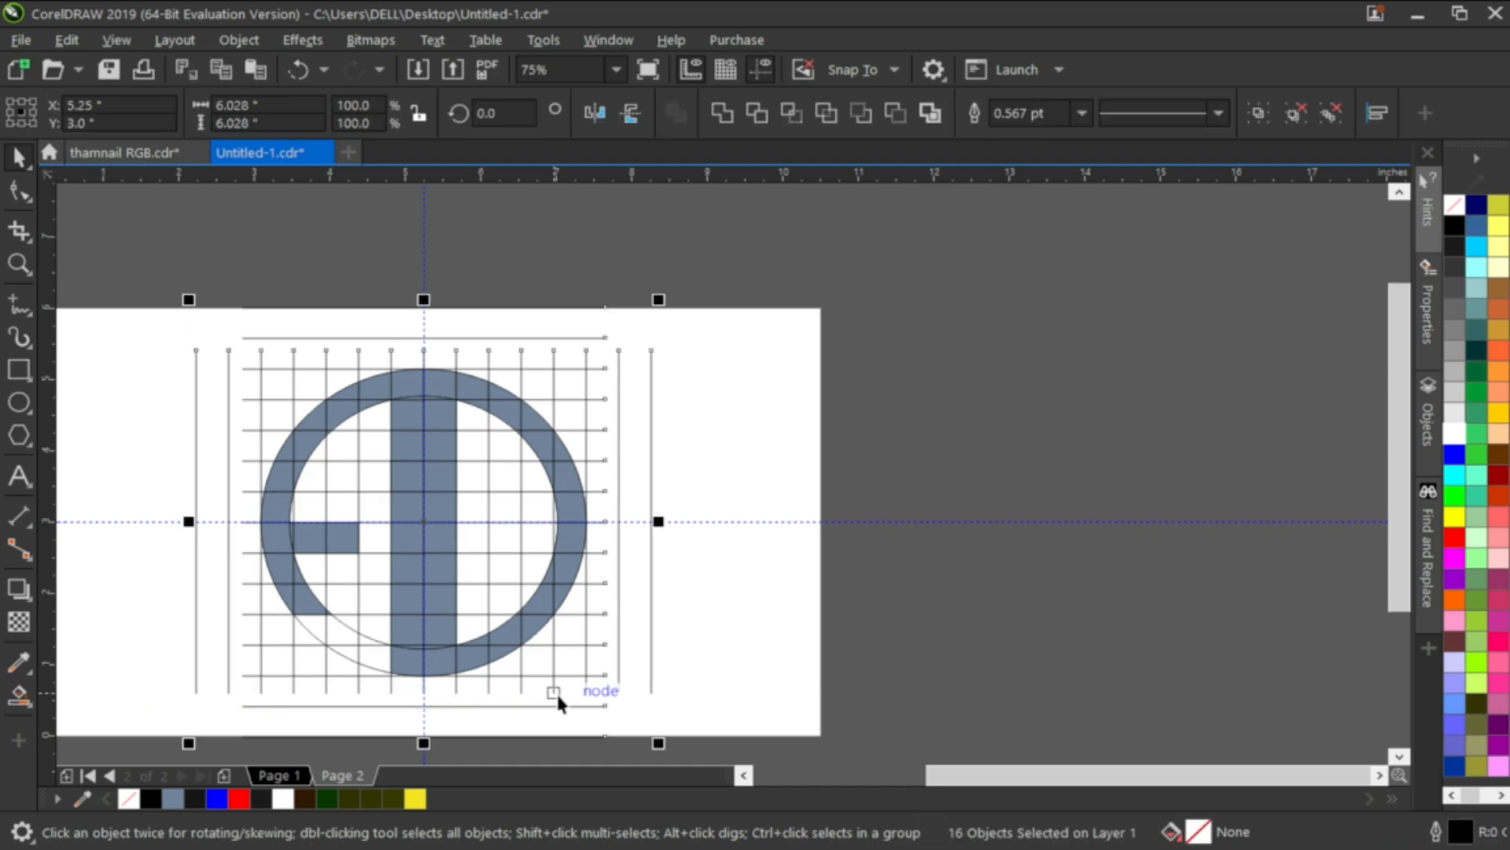
{"action": "key", "text": "Delete"}
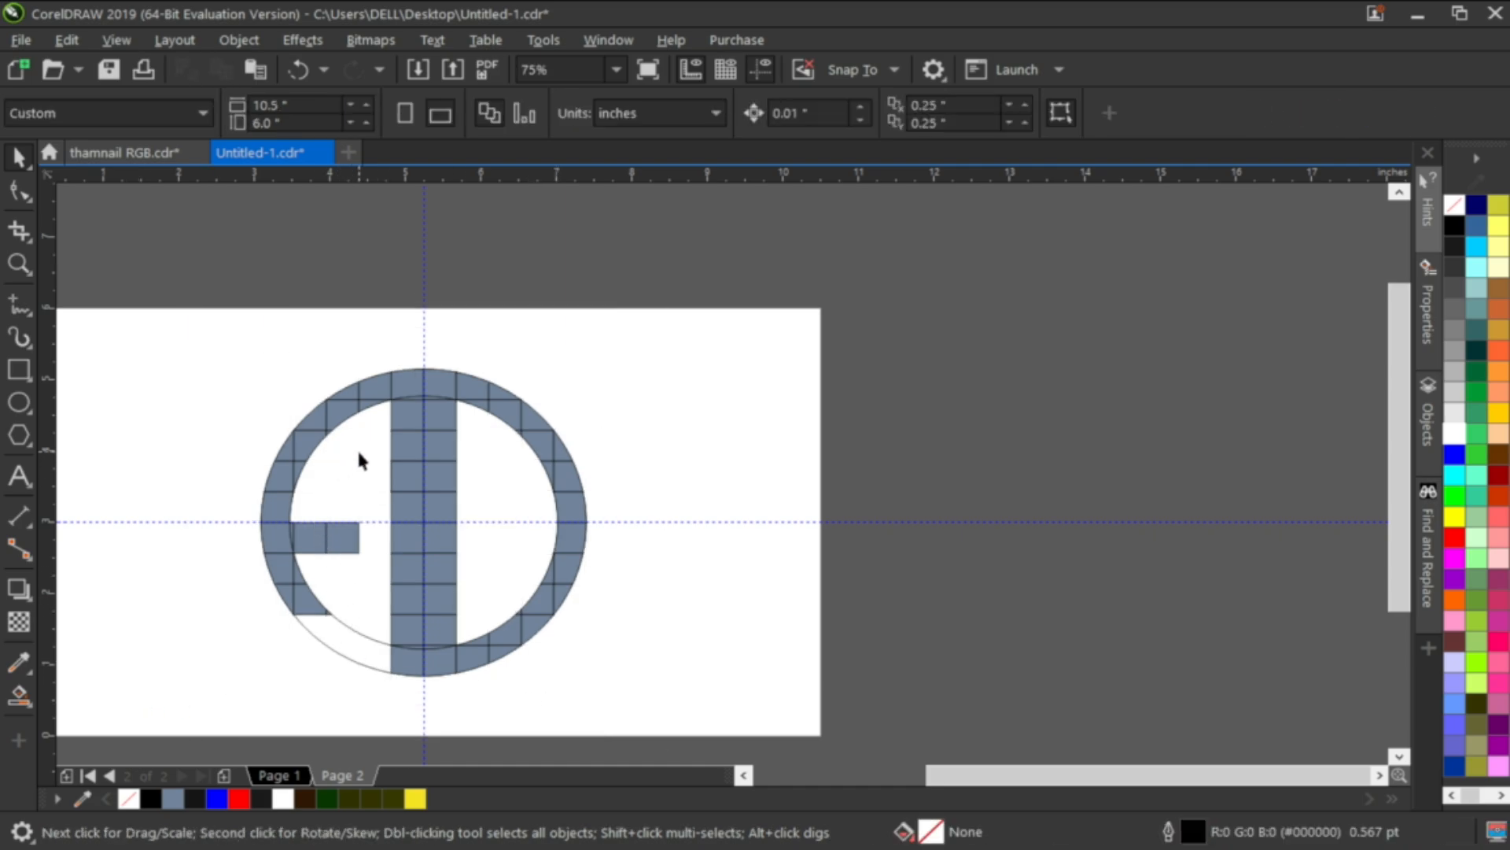
Step: Delete the outer and inner construction circles from around the filled ring
{"action": "left_click_drag", "start_coordinate": [414, 361], "coordinate": [665, 724]}
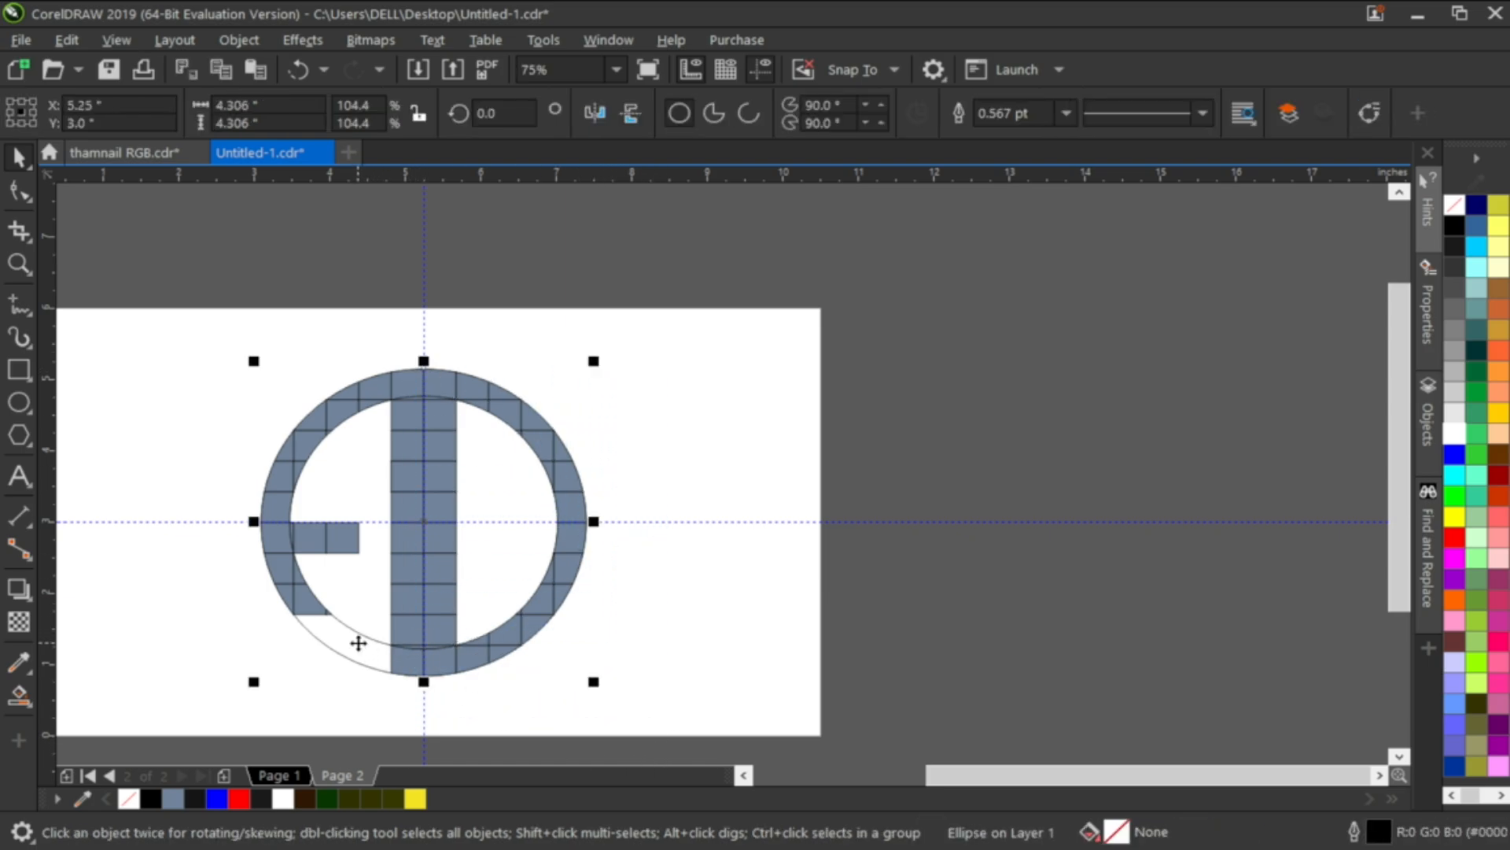
{"action": "left_click", "coordinate": [358, 650]}
{"action": "left_click", "coordinate": [358, 636]}
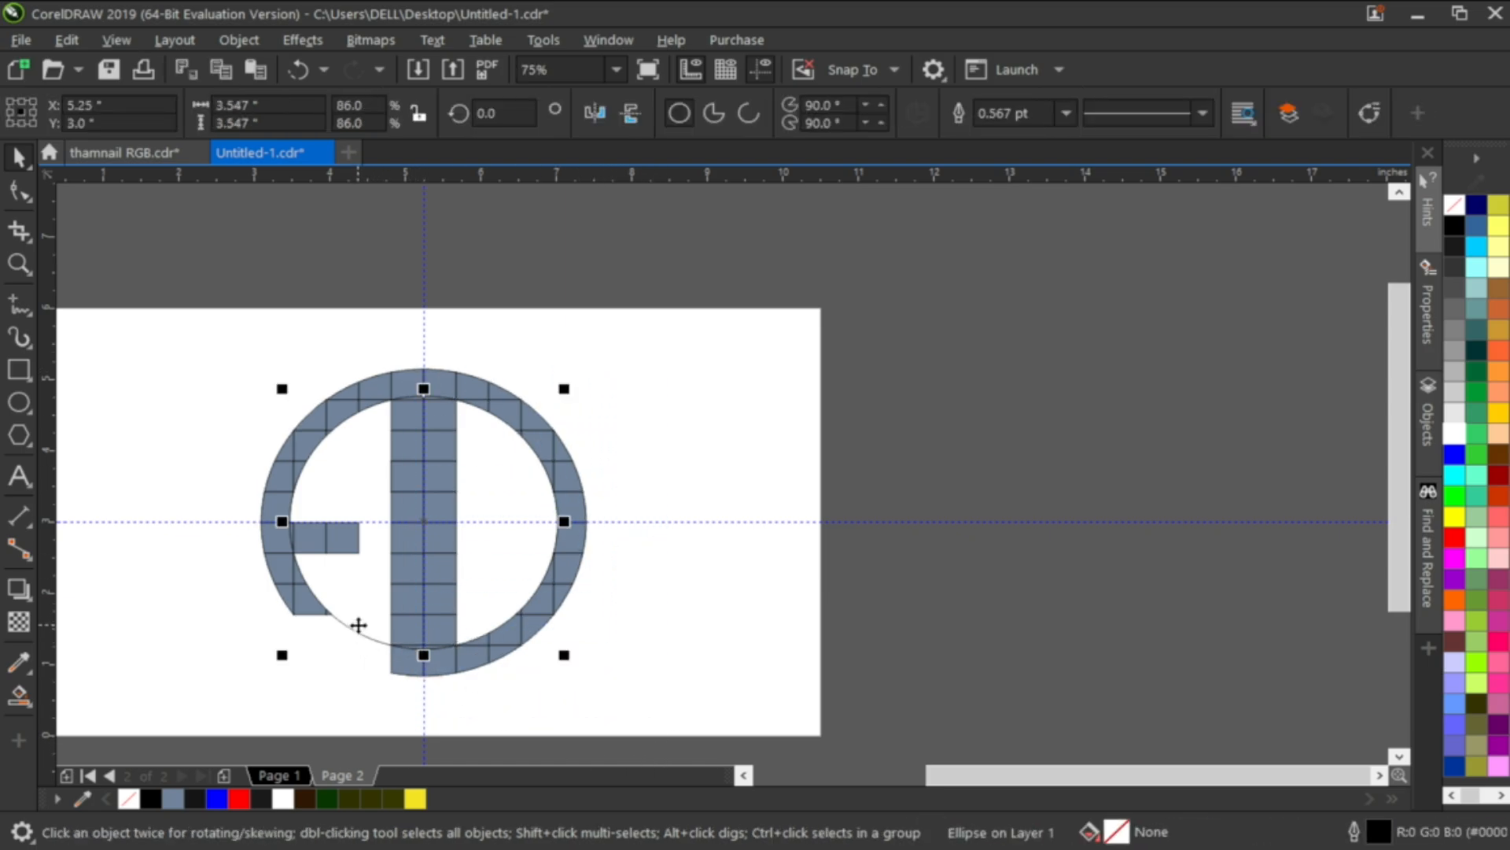
{"action": "key", "text": "Delete"}
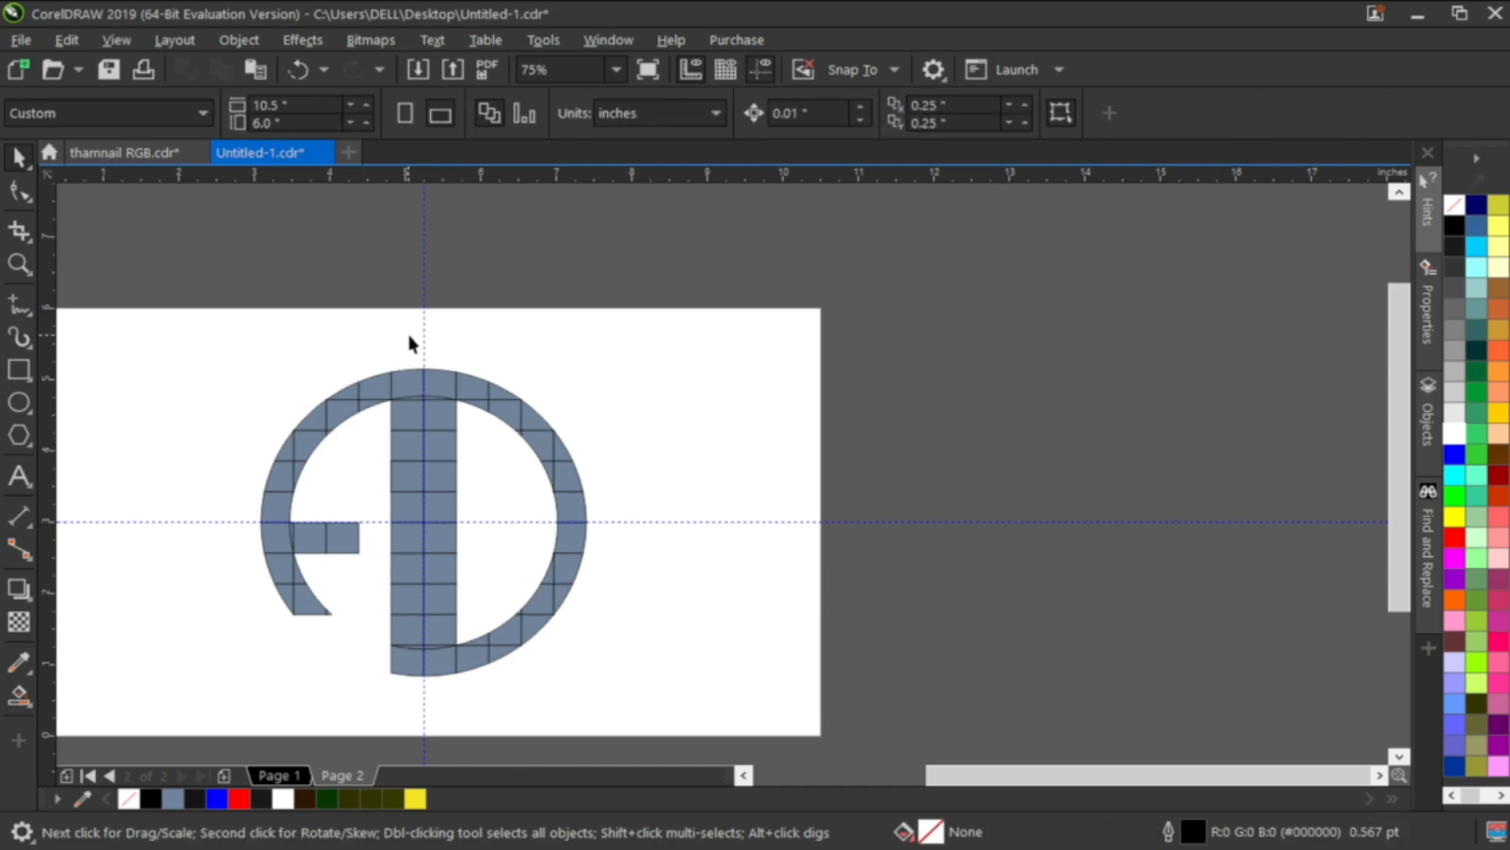
Step: Weld the filled pieces right of the vertical guideline into one shape and those left of it into another
{"action": "left_click_drag", "start_coordinate": [414, 336], "coordinate": [700, 720]}
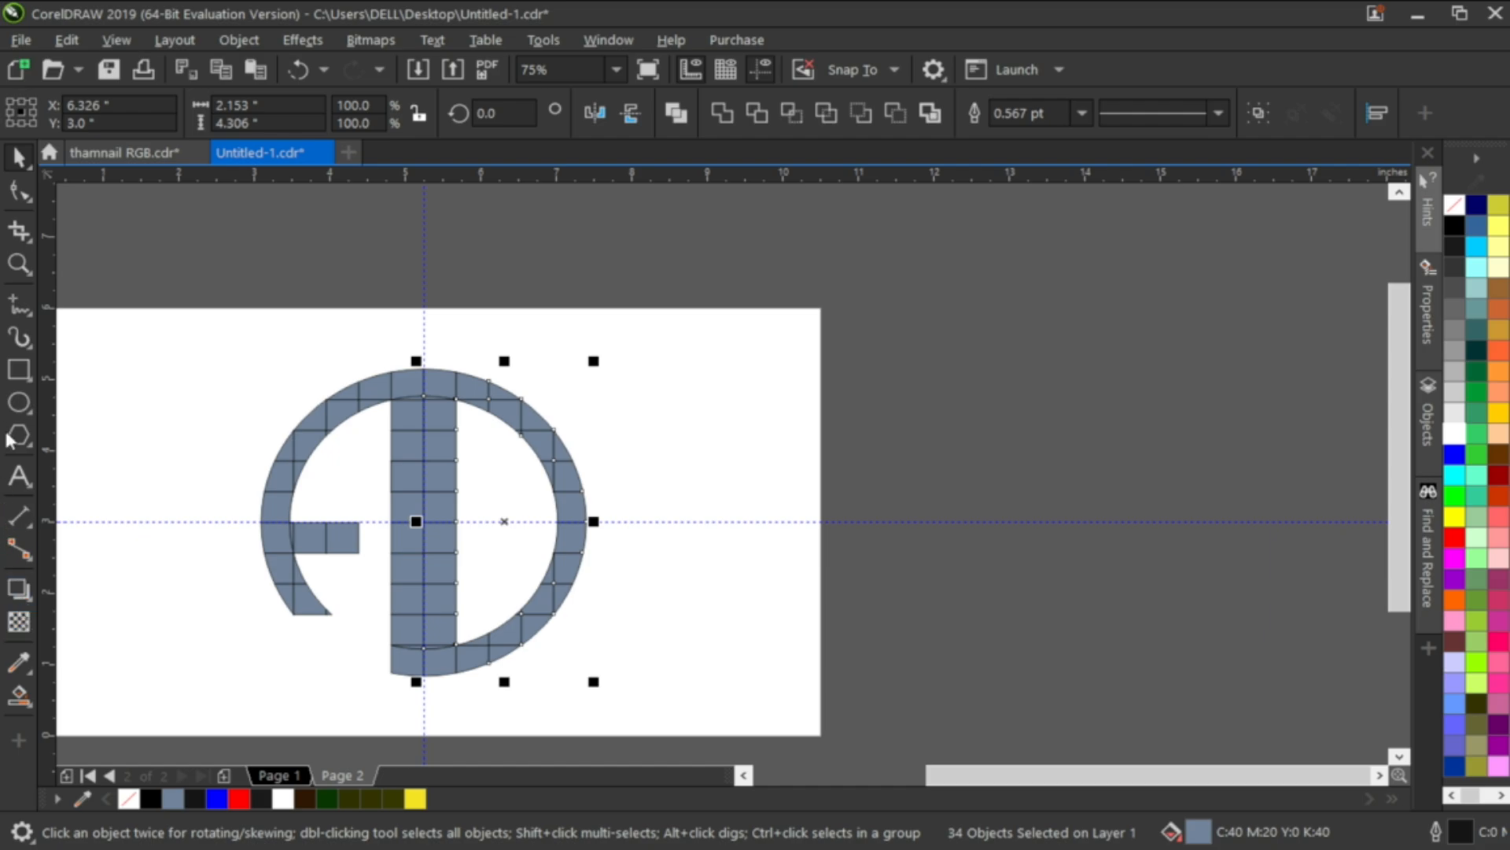
{"action": "left_click", "coordinate": [19, 304]}
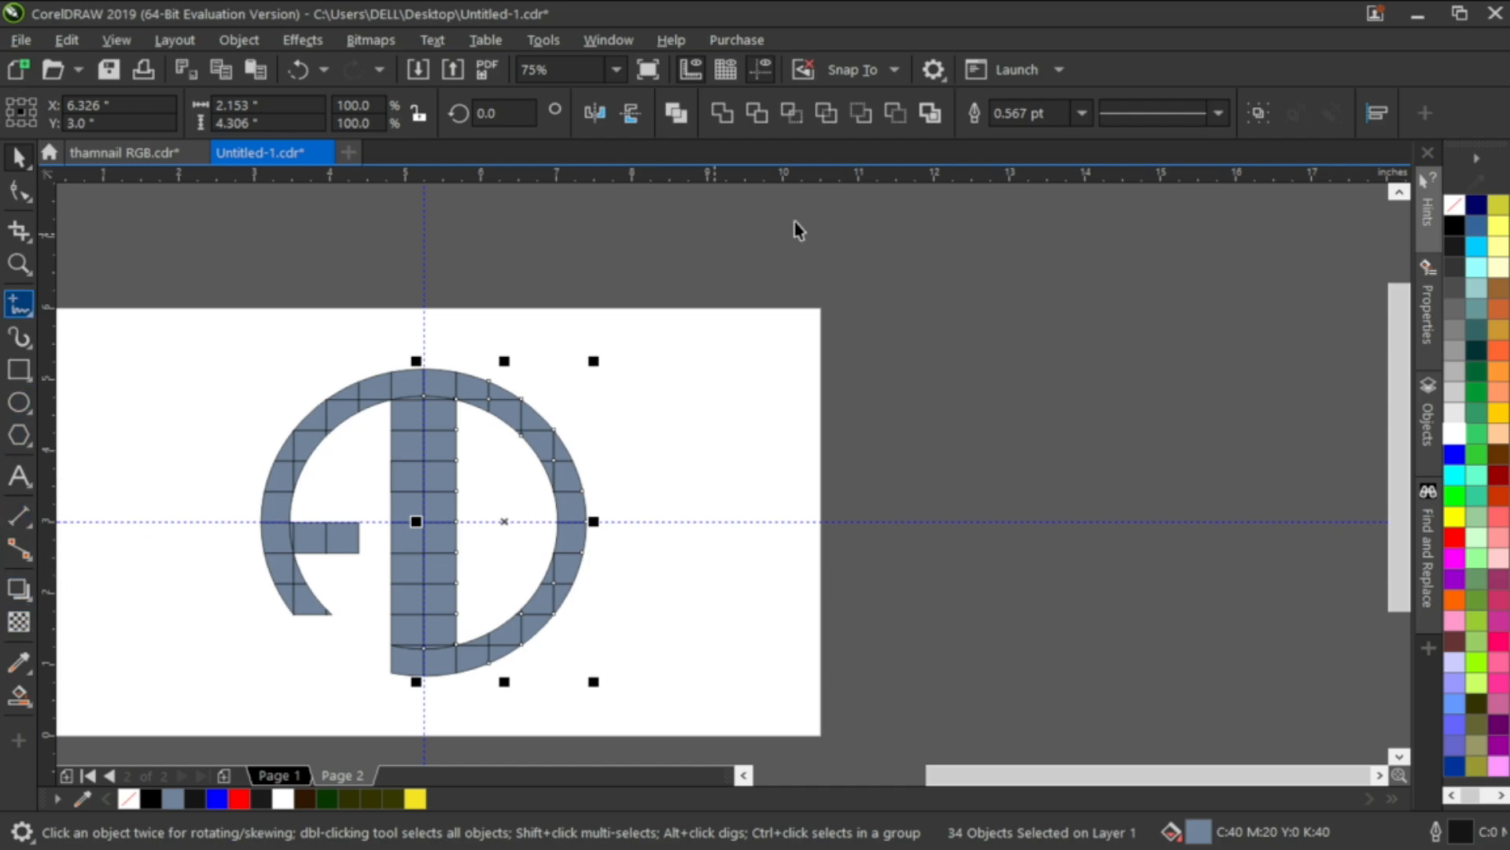
{"action": "key", "text": "space"}
{"action": "left_click", "coordinate": [722, 114]}
{"action": "left_click_drag", "start_coordinate": [200, 312], "coordinate": [433, 692]}
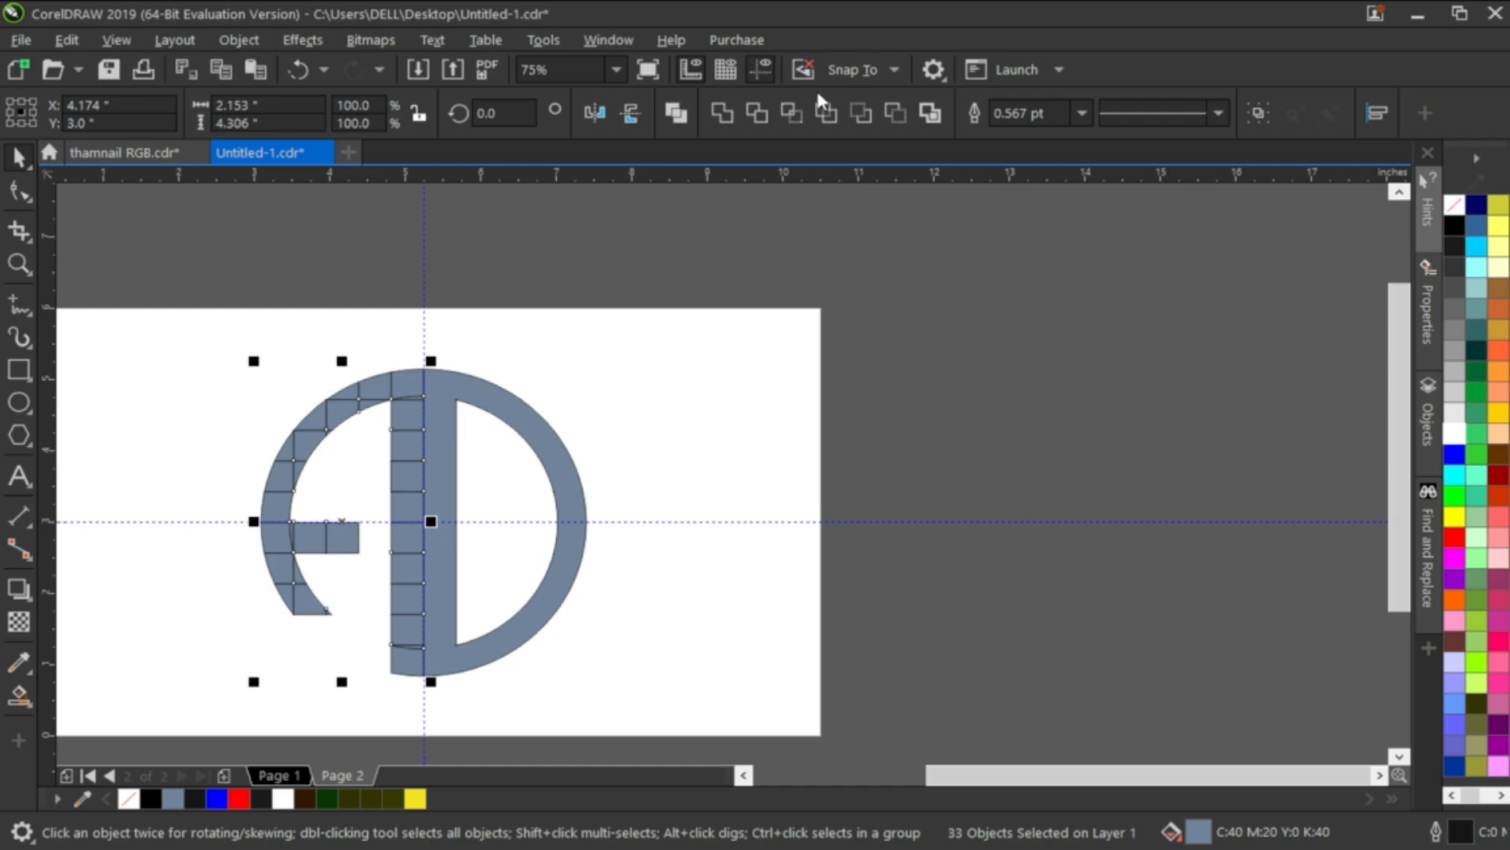
{"action": "left_click", "coordinate": [722, 114]}
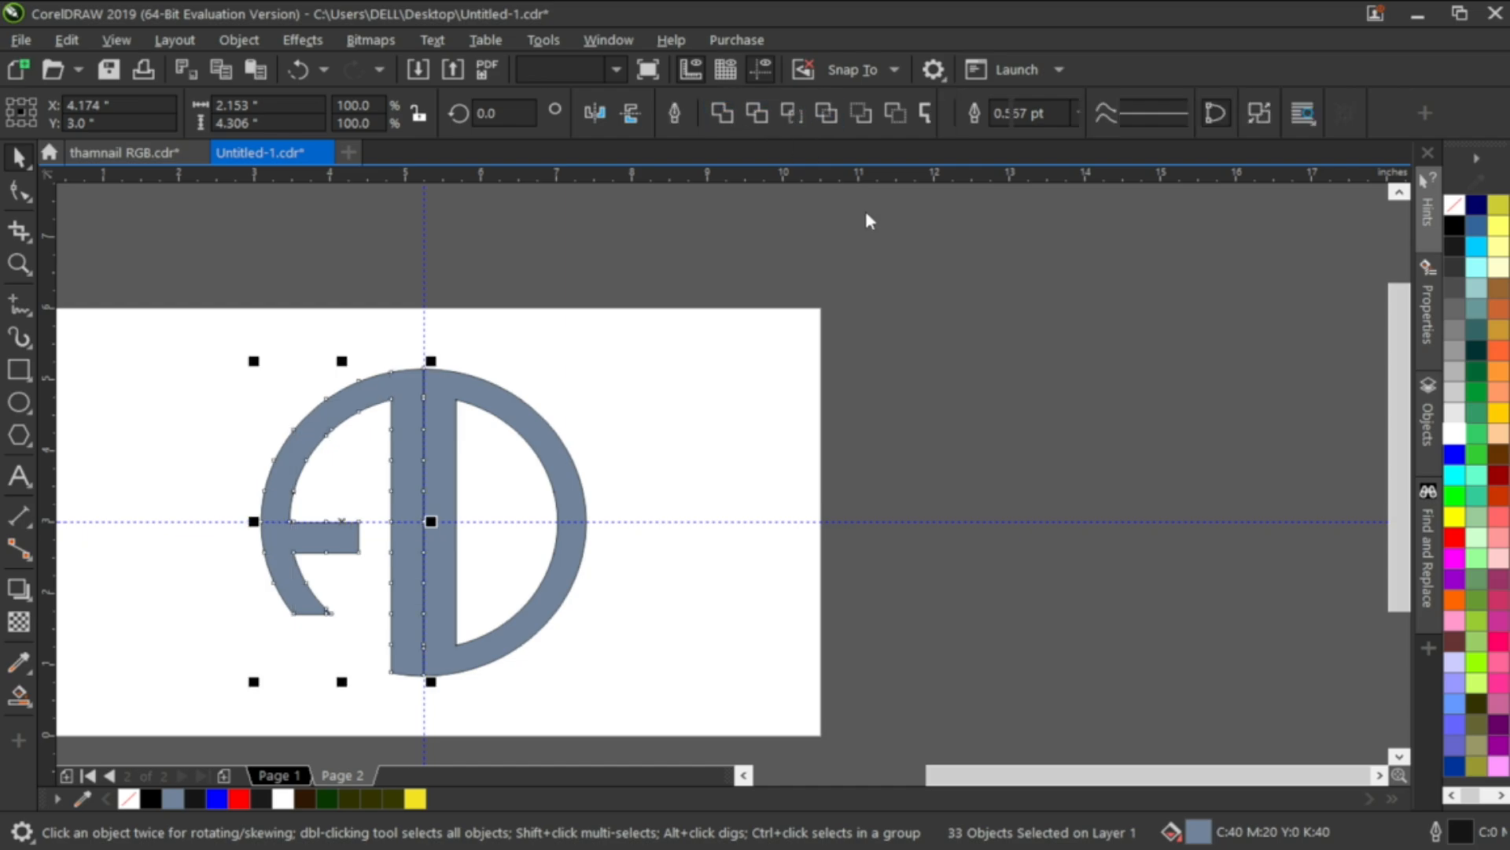
Step: Move the D-shaped half horizontally to the right, leaving a narrow gap between it and the A-shaped half
{"action": "left_click", "coordinate": [506, 421]}
{"action": "left_click", "coordinate": [472, 401]}
{"action": "left_click_drag", "start_coordinate": [456, 391], "coordinate": [474, 398]}
{"action": "left_click", "coordinate": [643, 411]}
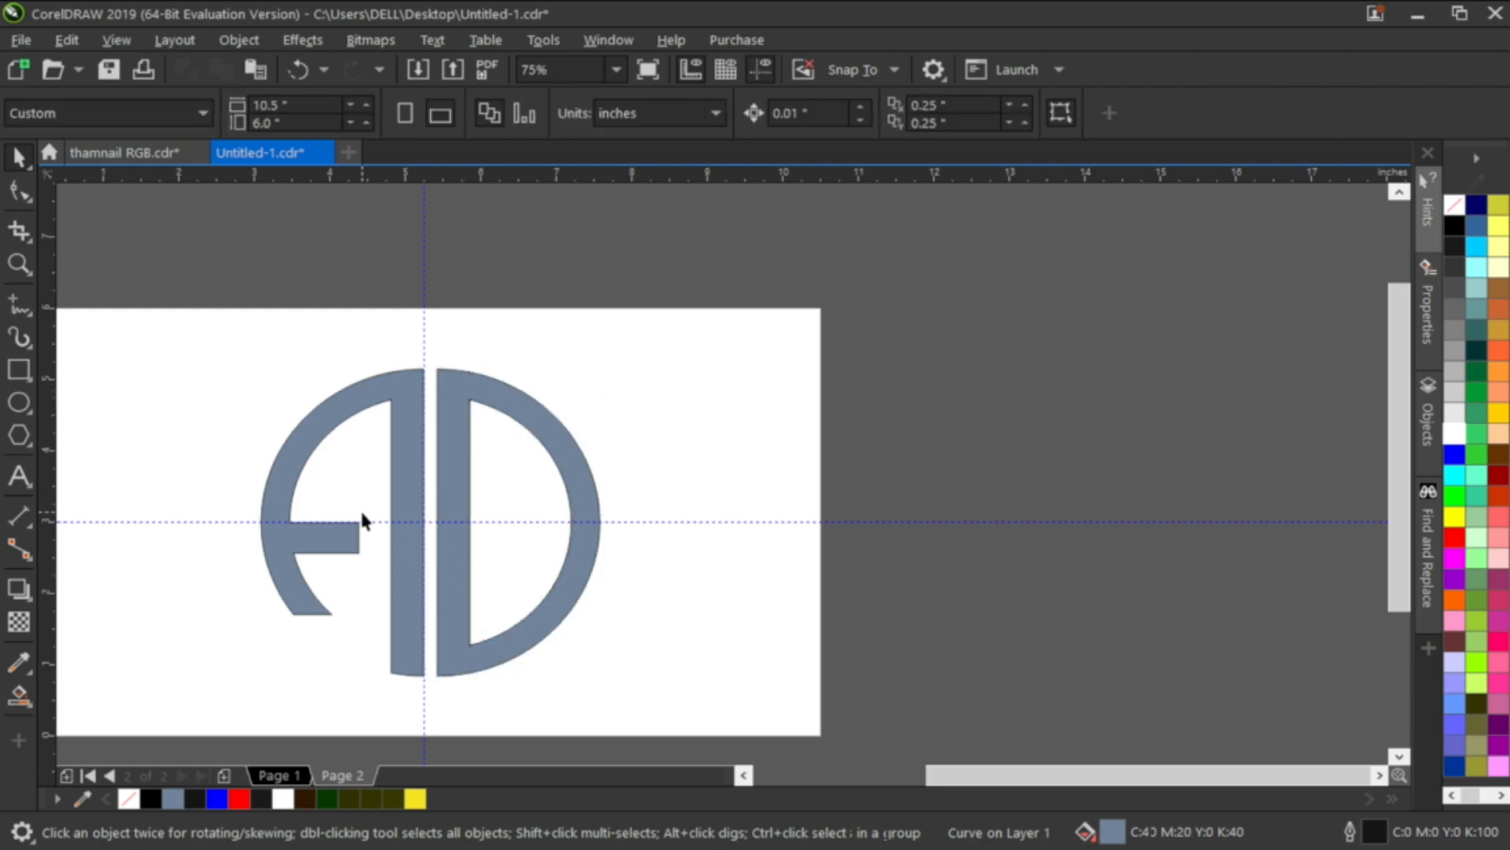
Step: Group the A and D shapes and center the group on the page
{"action": "left_click_drag", "start_coordinate": [228, 352], "coordinate": [757, 705]}
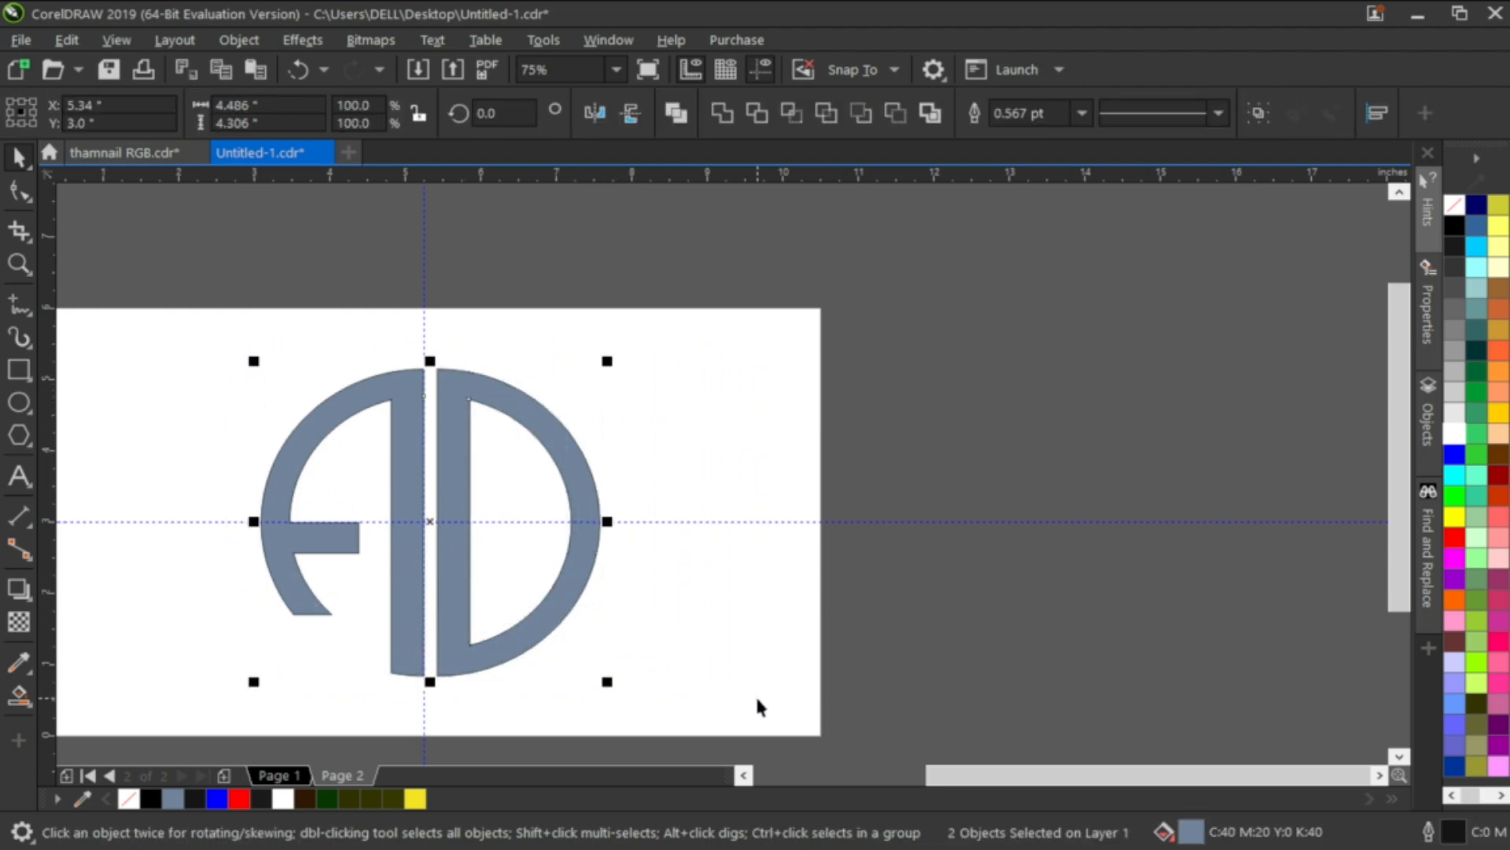
{"action": "key", "text": "ctrl+g"}
{"action": "key", "text": "p"}
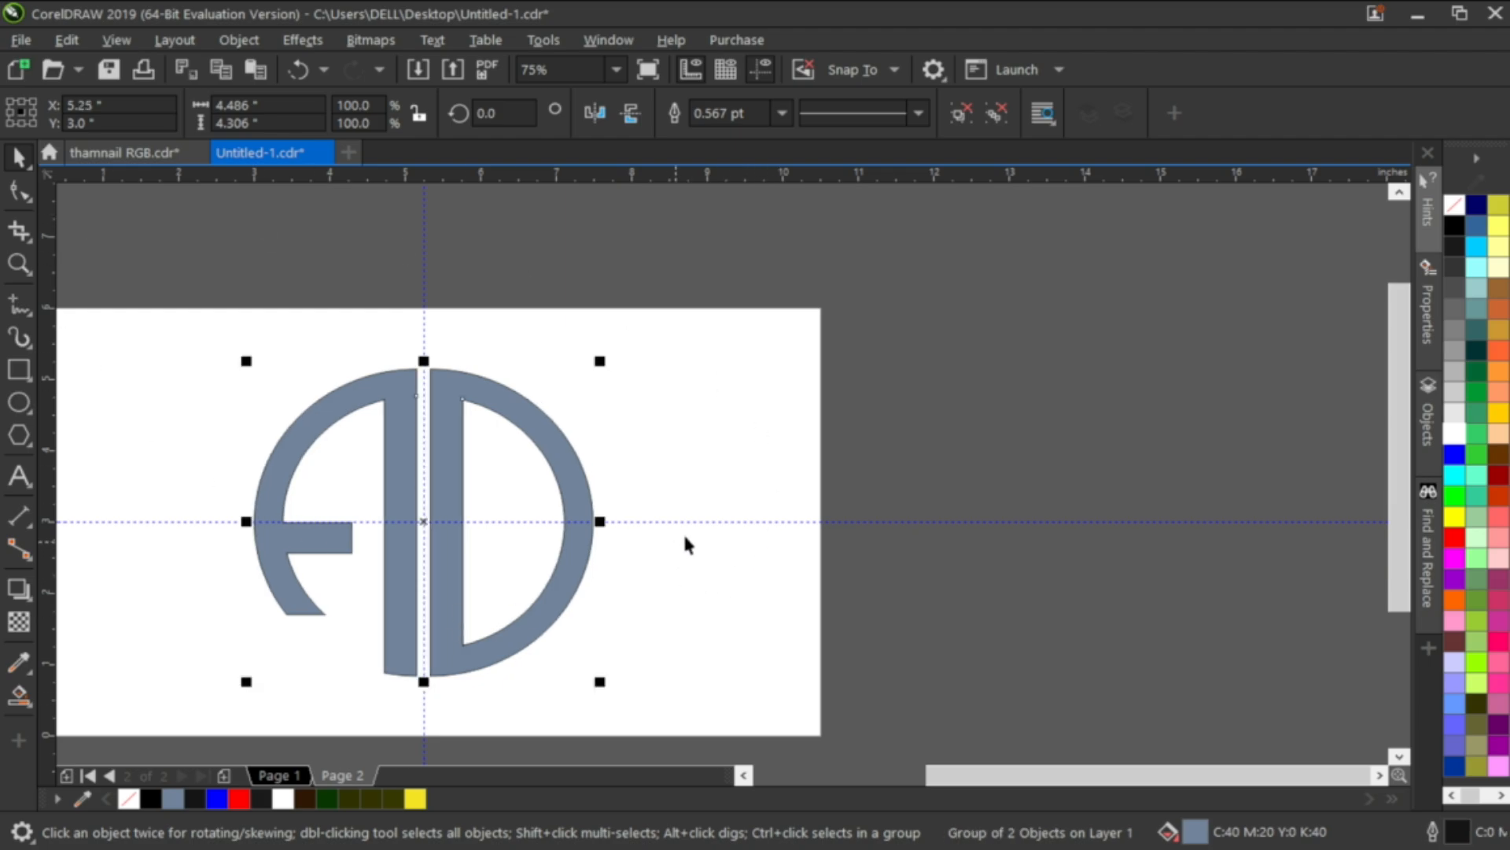
Step: Give the AD group a yellow fill and a red 4.0 pt outline placed behind the fill
{"action": "left_click", "coordinate": [1455, 517]}
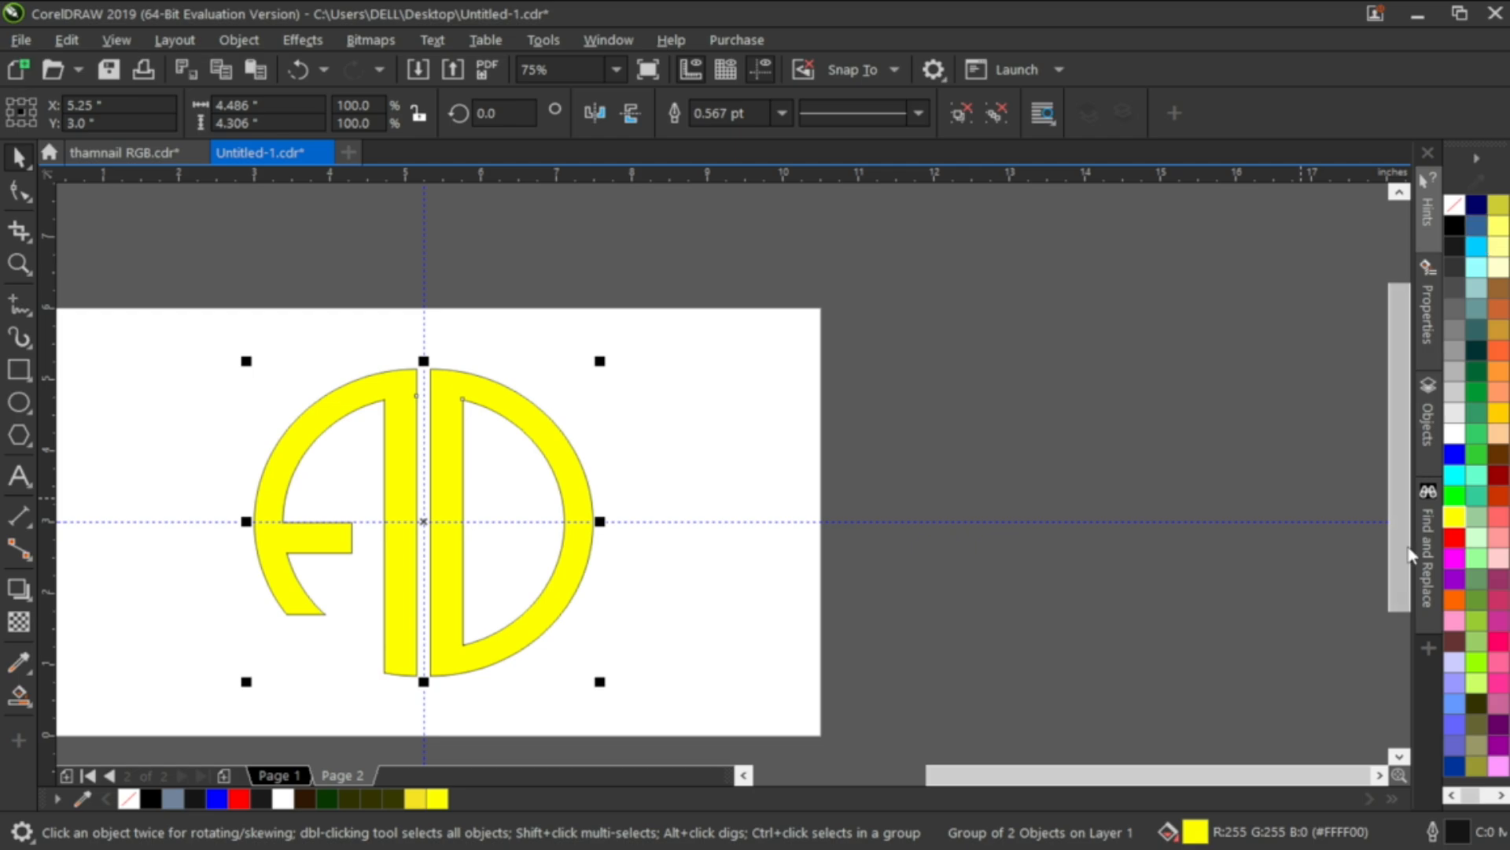
{"action": "right_click", "coordinate": [1460, 531]}
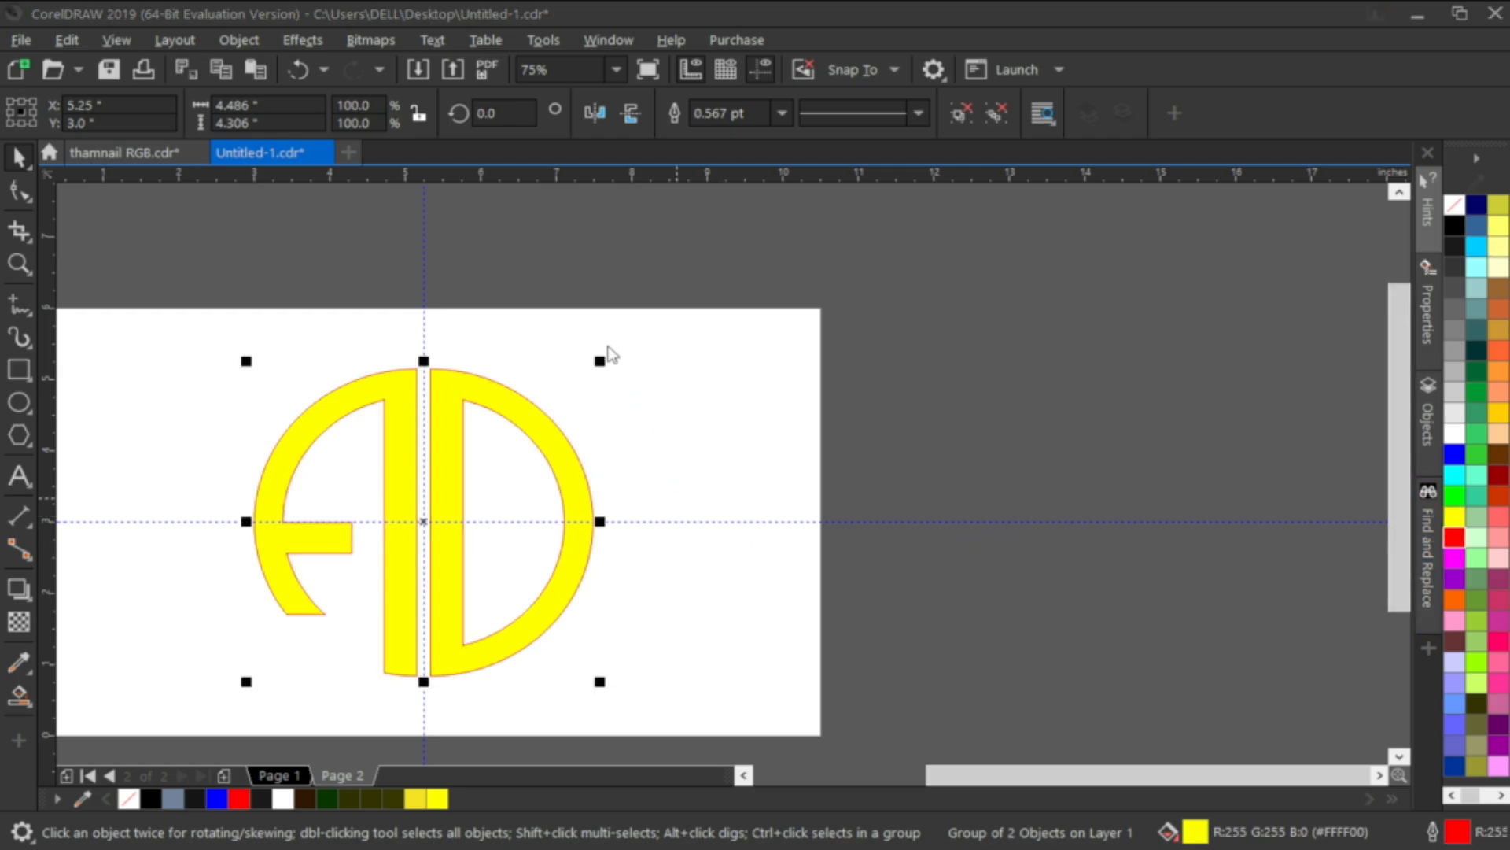
{"action": "left_click", "coordinate": [576, 456]}
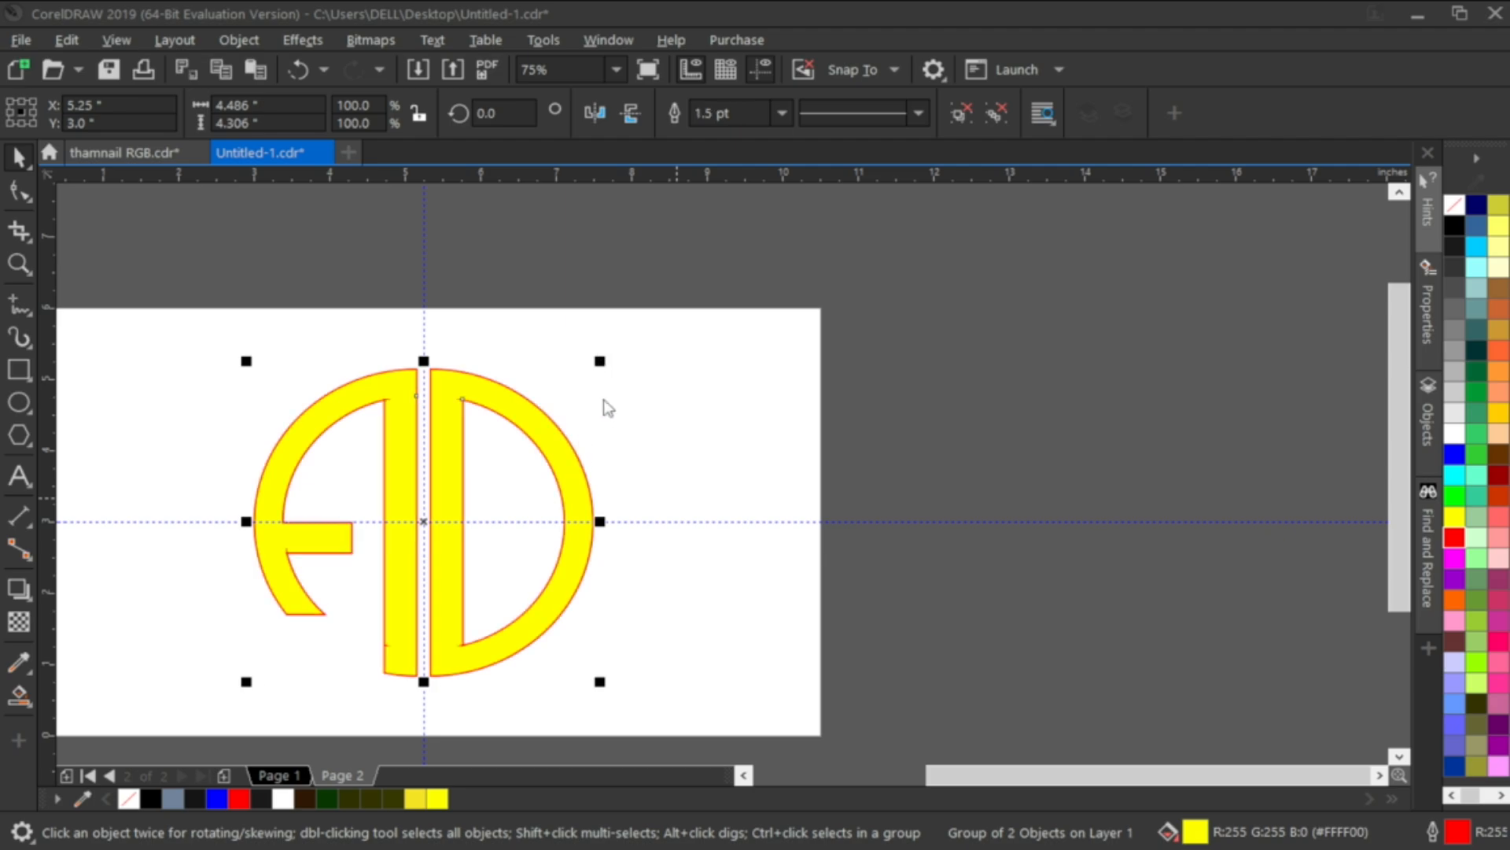
{"action": "left_click", "coordinate": [577, 512]}
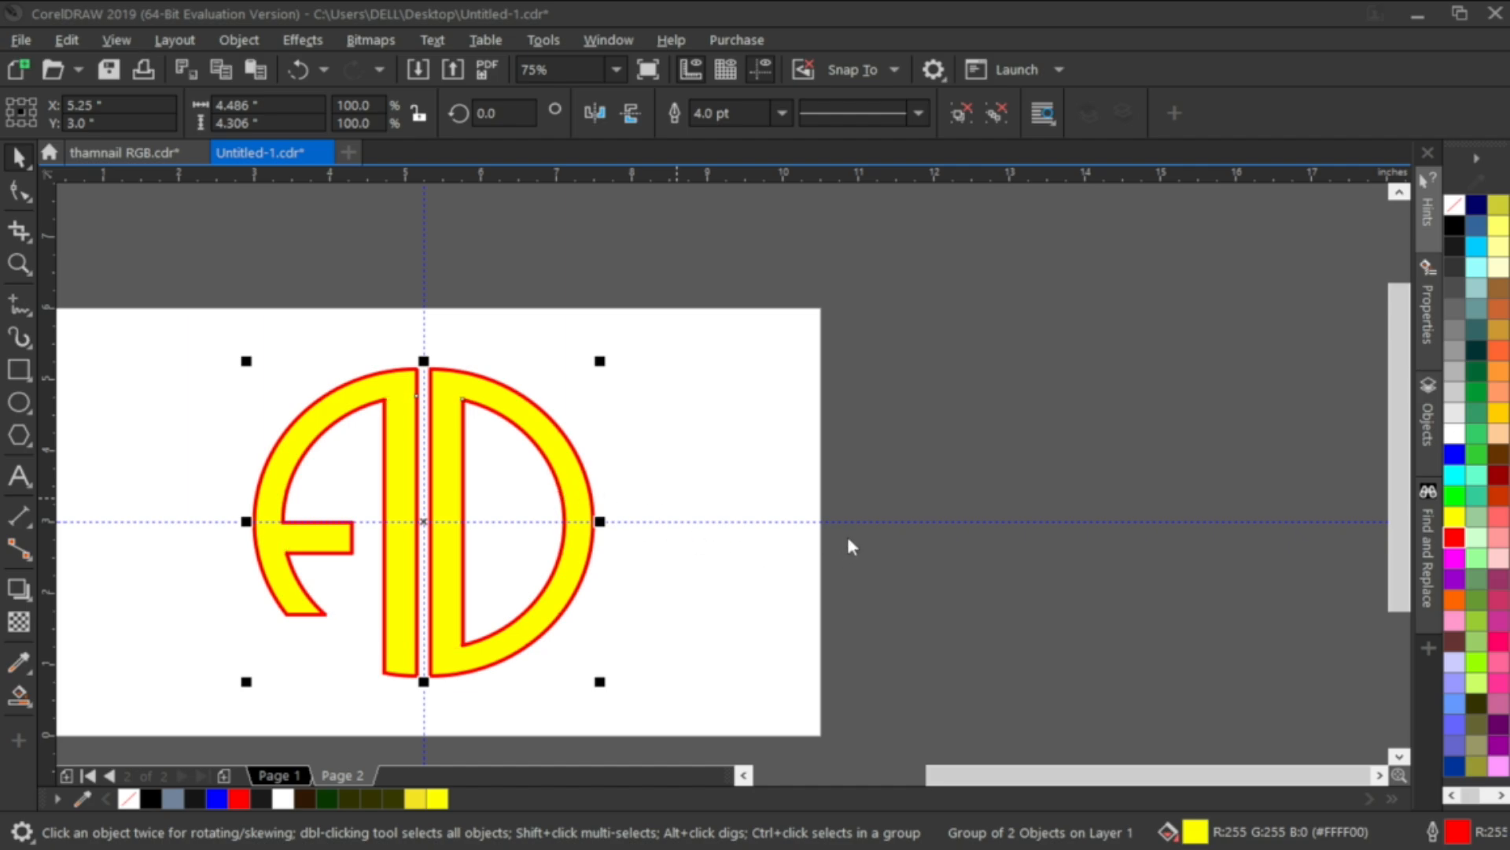
{"action": "left_click", "coordinate": [826, 517]}
{"action": "left_click", "coordinate": [831, 649]}
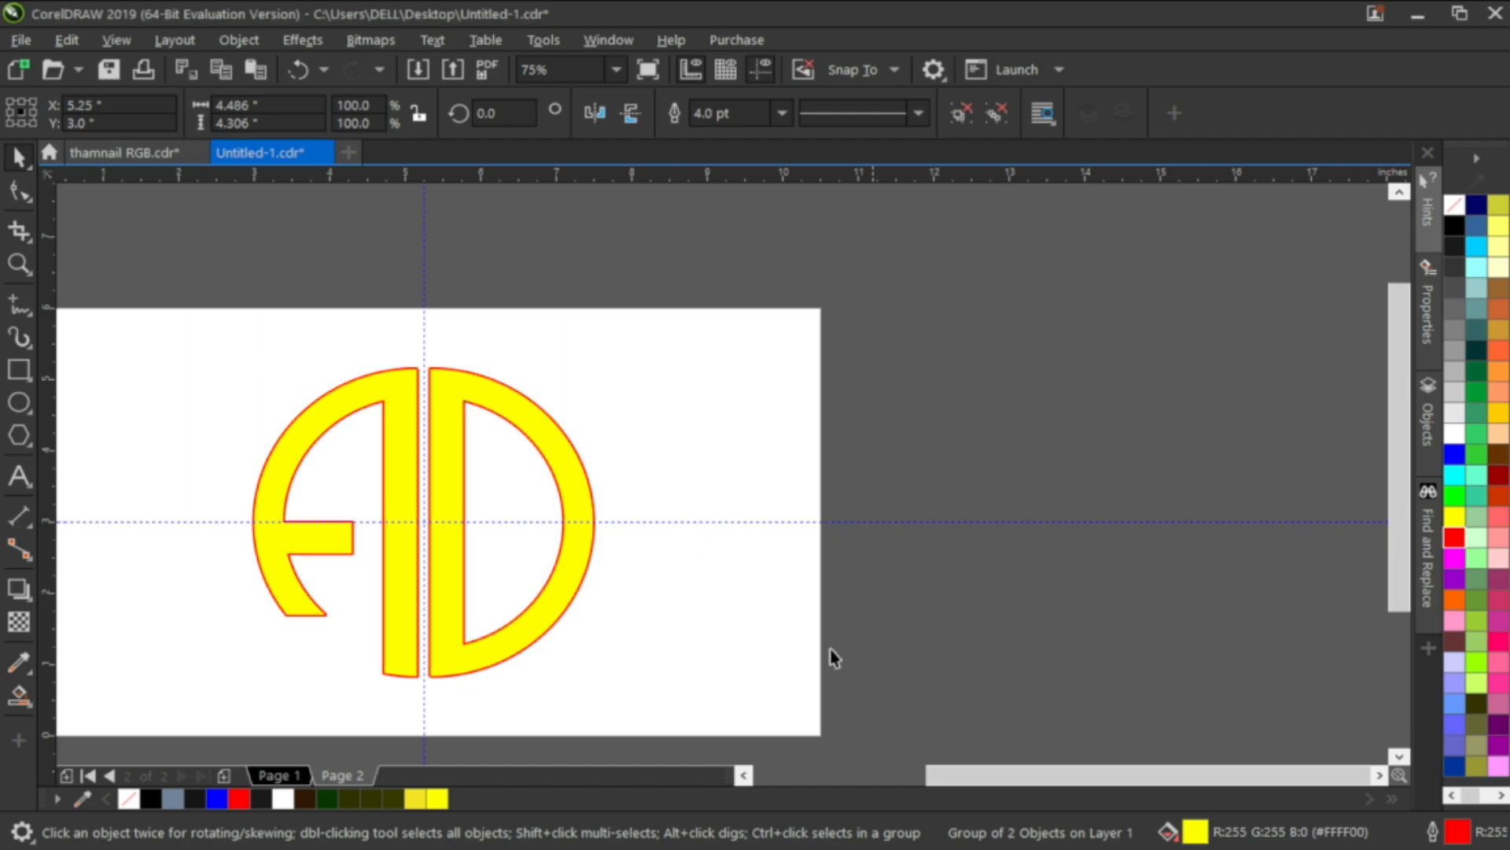
Step: Add a page-sized rectangle behind the logo and fill it with black
{"action": "scroll", "coordinate": [781, 560], "scroll_direction": "down", "scroll_amount": 1}
{"action": "scroll", "coordinate": [573, 564], "scroll_direction": "up", "scroll_amount": 1}
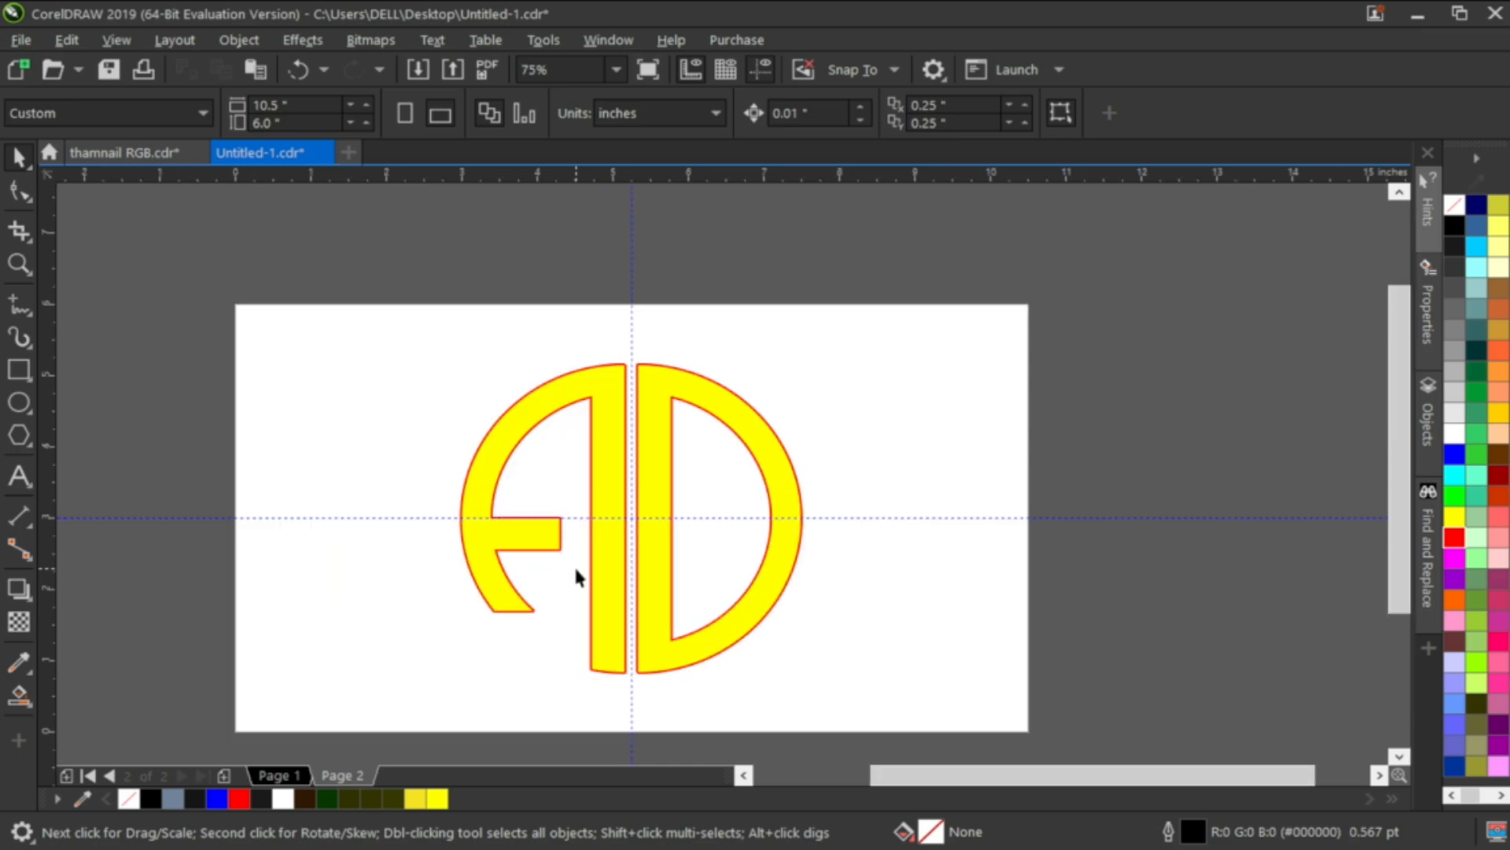
{"action": "double_click", "coordinate": [19, 369]}
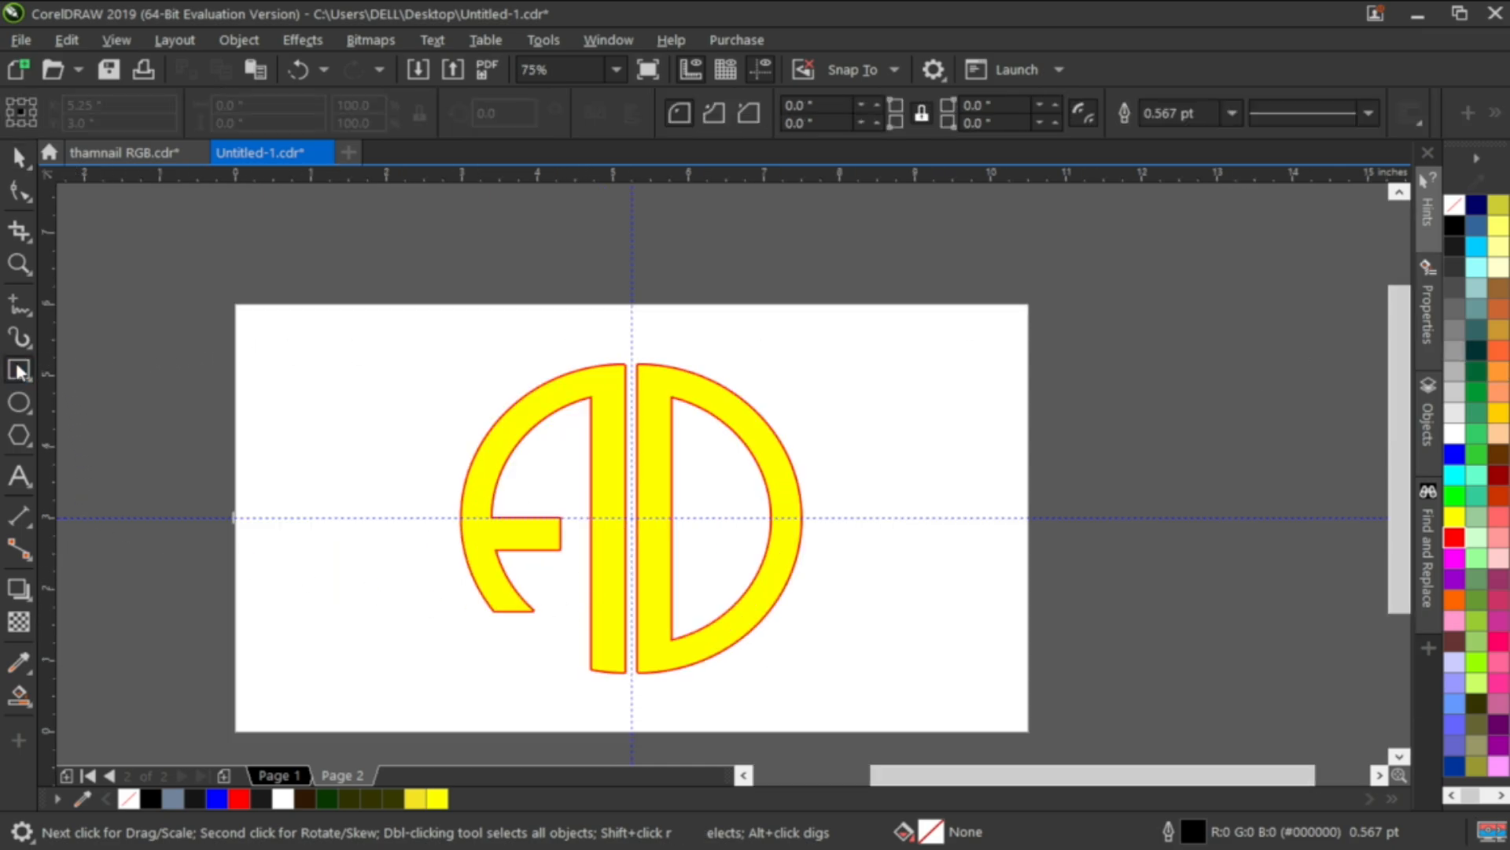
{"action": "left_click", "coordinate": [1454, 226]}
{"action": "left_click", "coordinate": [1177, 385]}
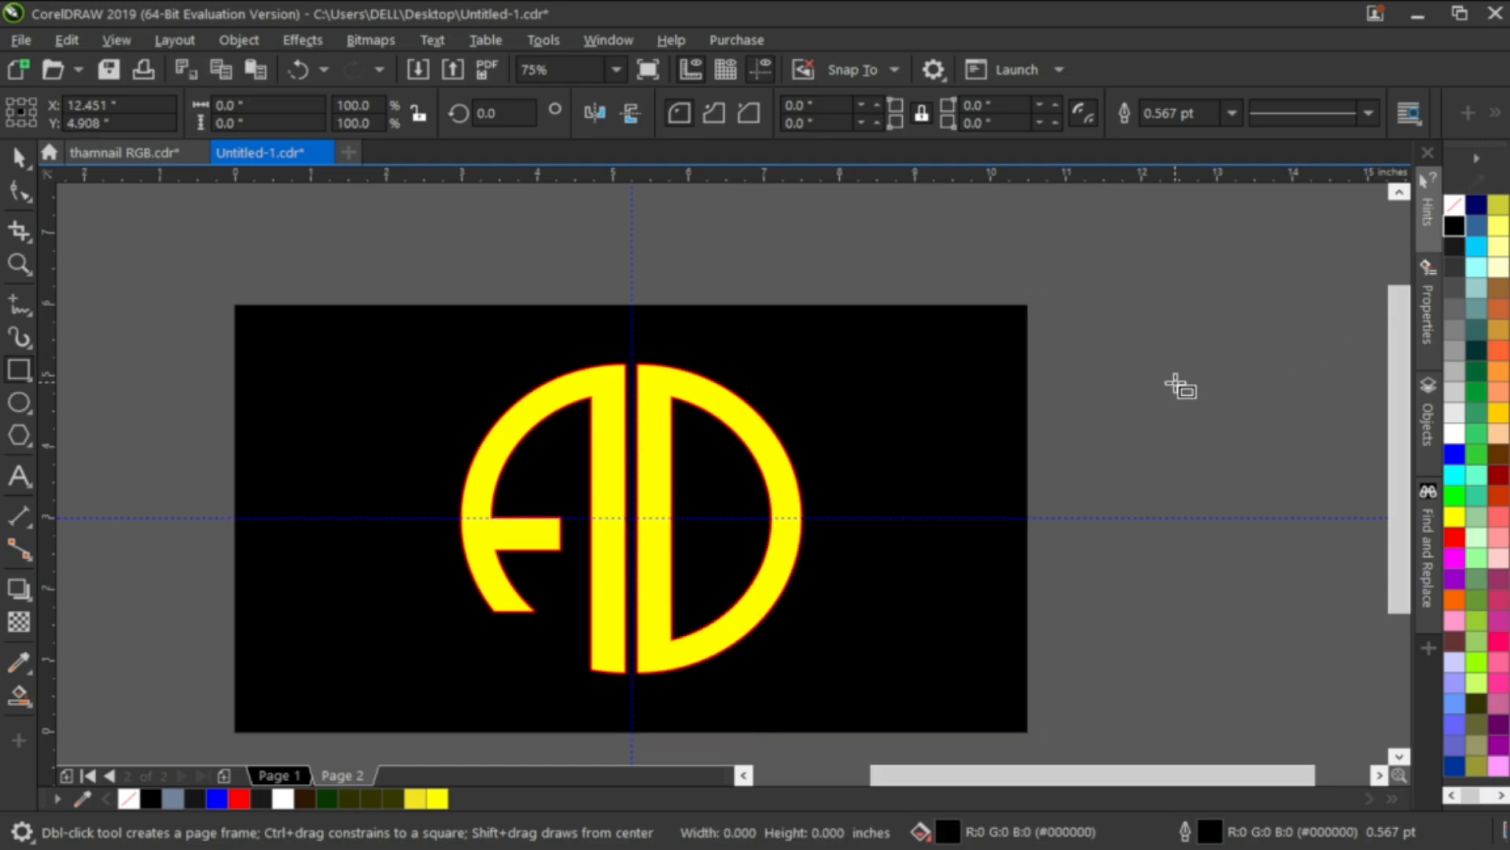
{"action": "key", "text": "space"}
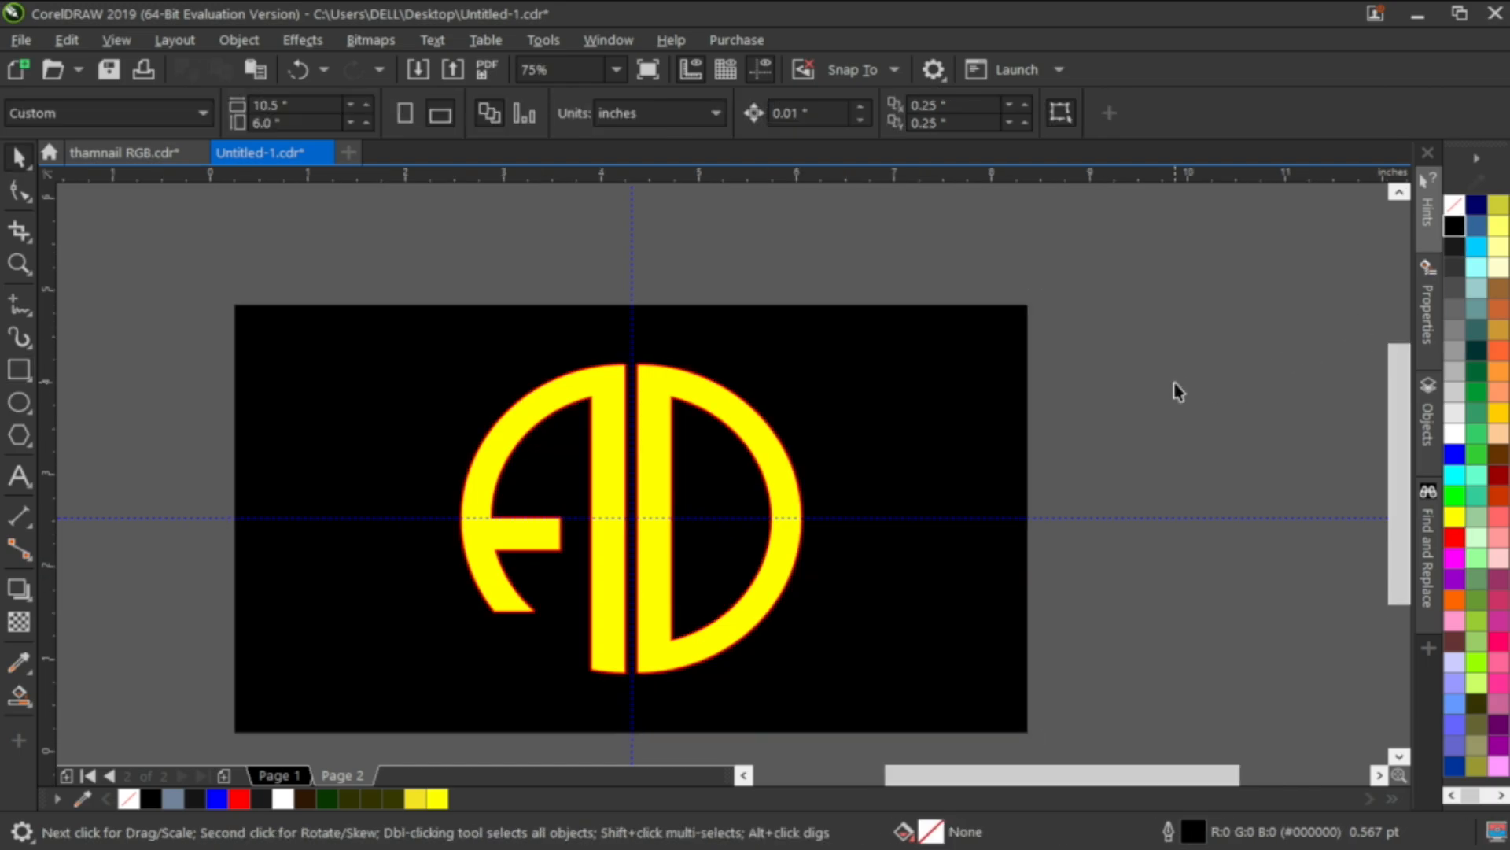
Step: Delete the horizontal and vertical guidelines crossing the logo
{"action": "scroll", "coordinate": [1177, 391], "scroll_direction": "up", "scroll_amount": 2}
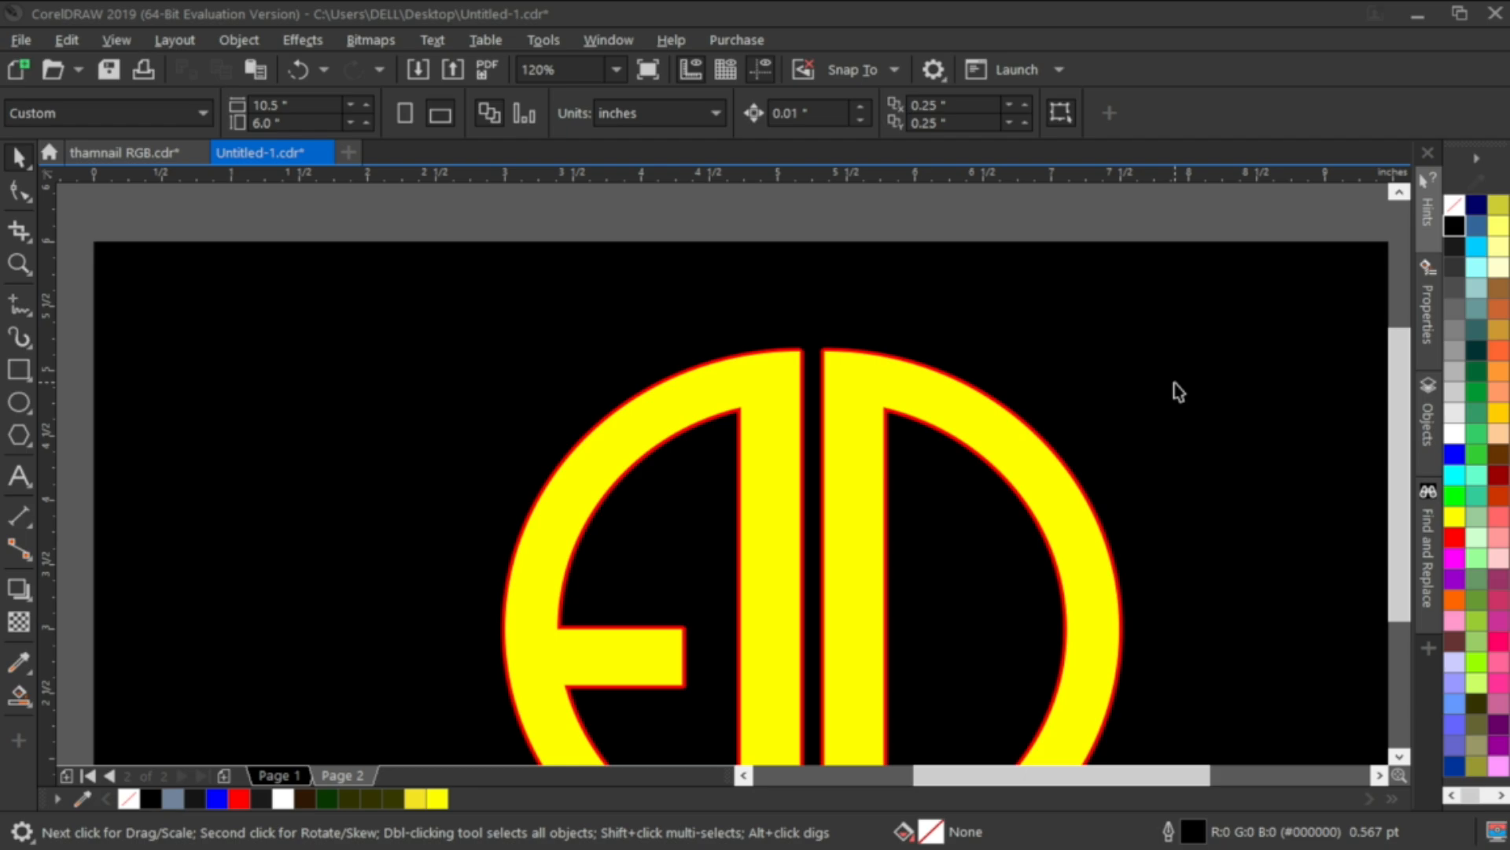
{"action": "scroll", "coordinate": [1178, 391], "scroll_direction": "down", "scroll_amount": 1}
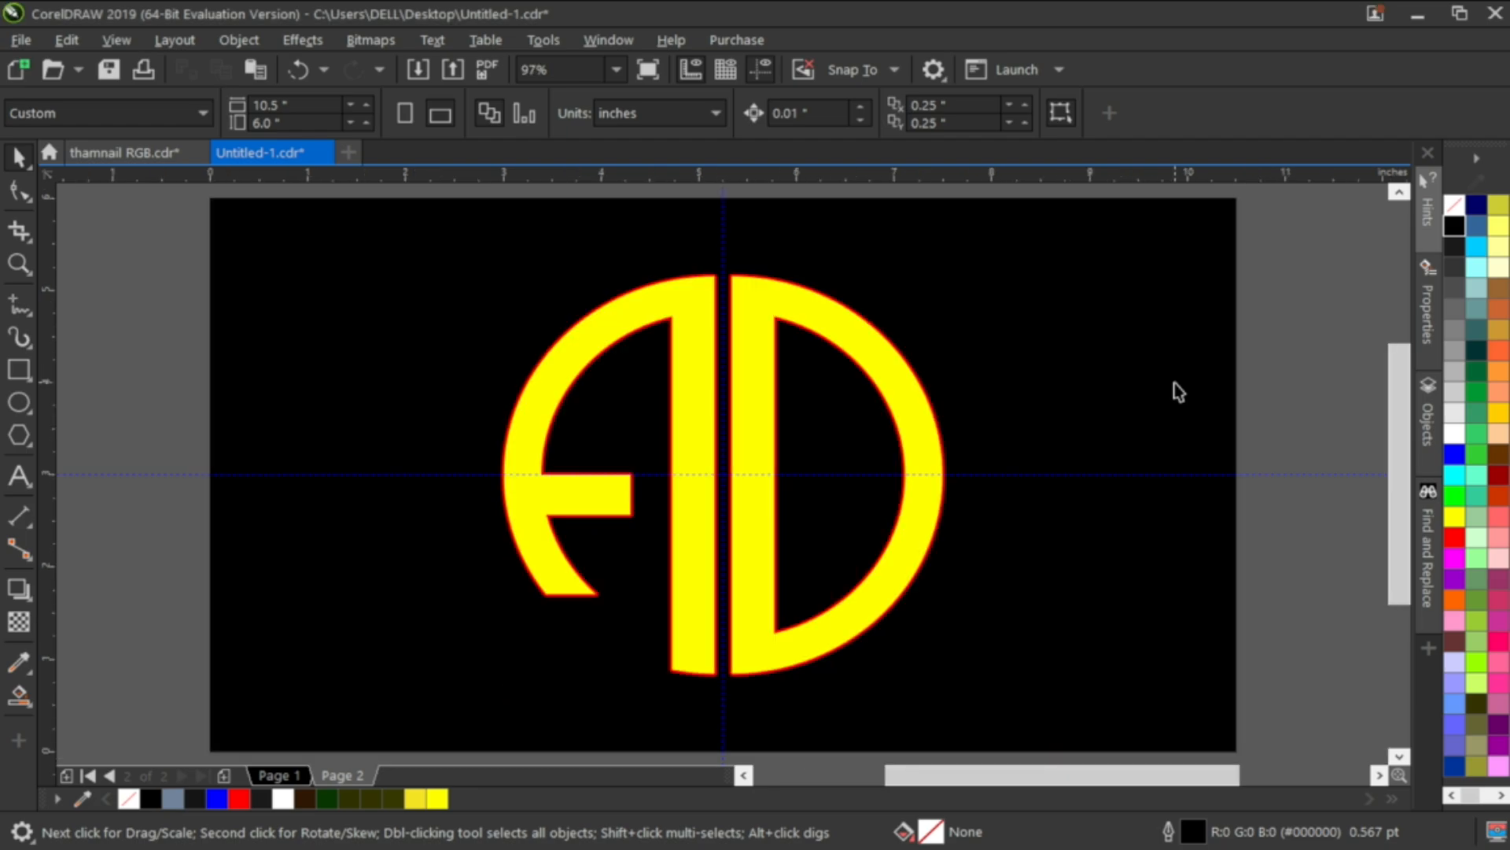
{"action": "left_click", "coordinate": [1290, 476]}
{"action": "key", "text": "Delete"}
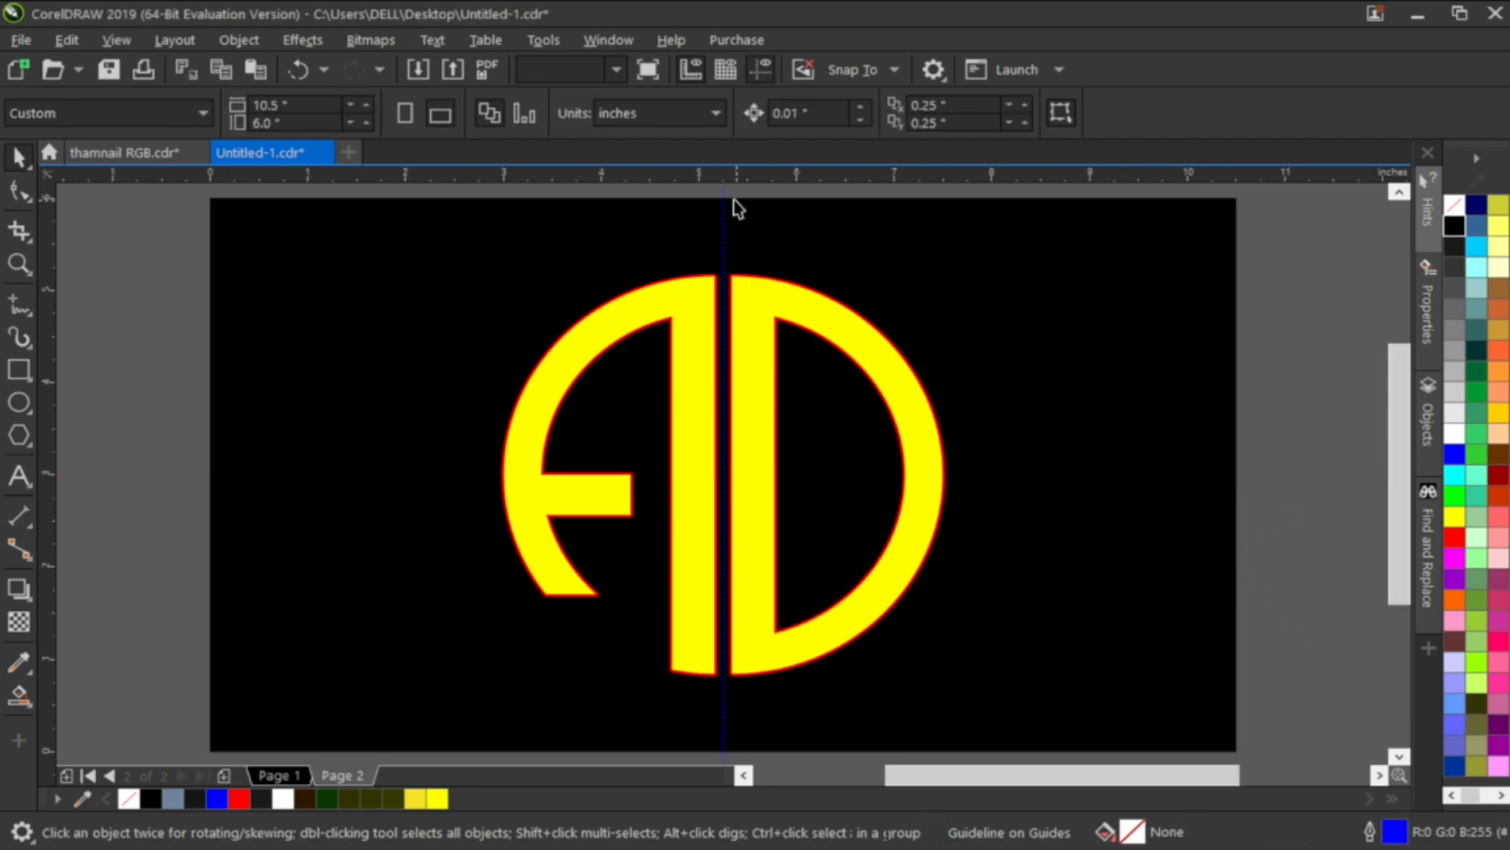
{"action": "left_click", "coordinate": [724, 204]}
{"action": "key", "text": "Delete"}
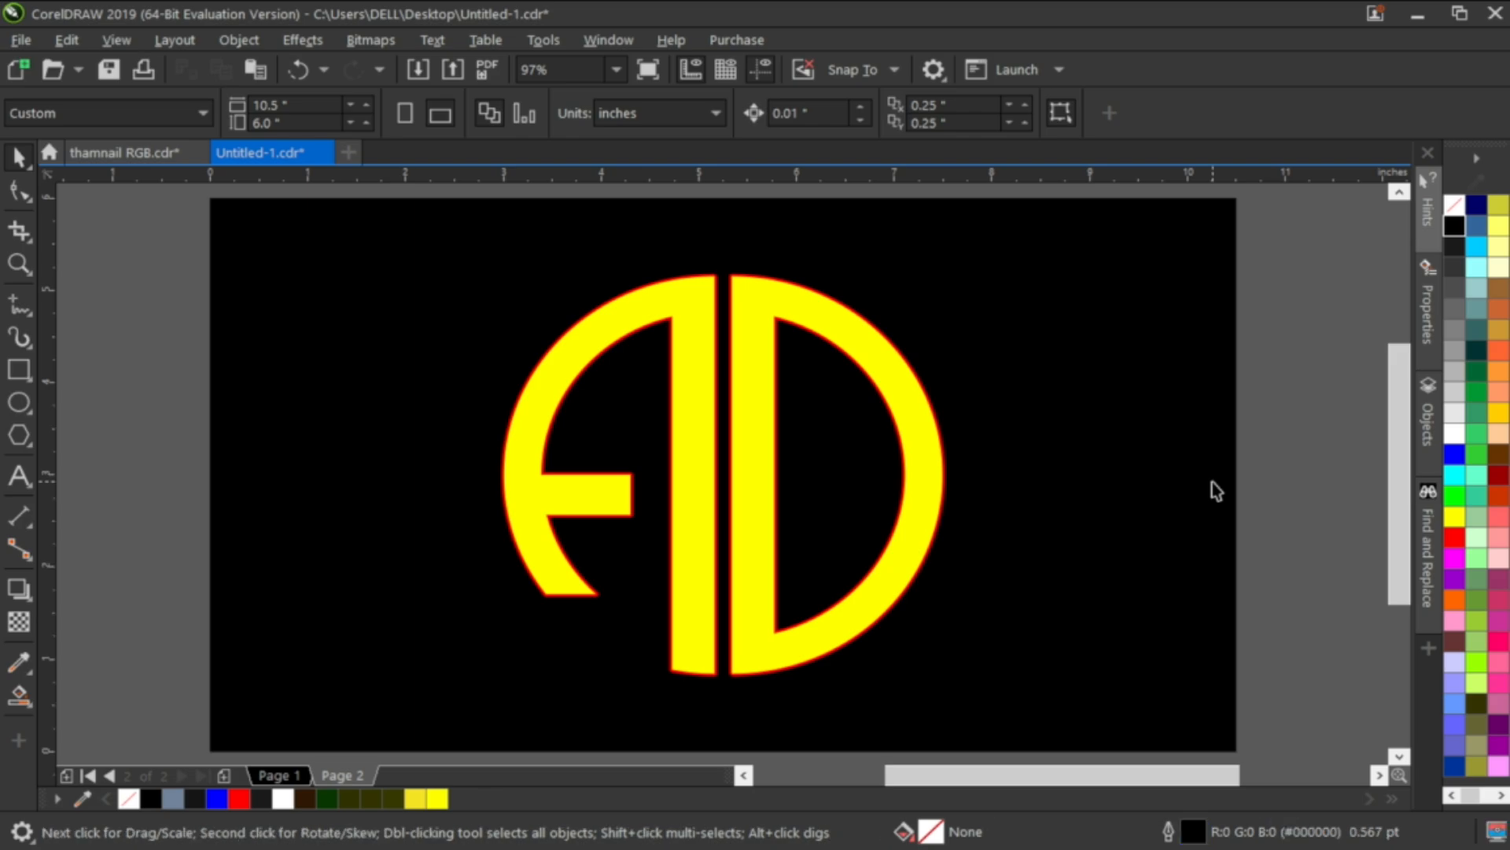